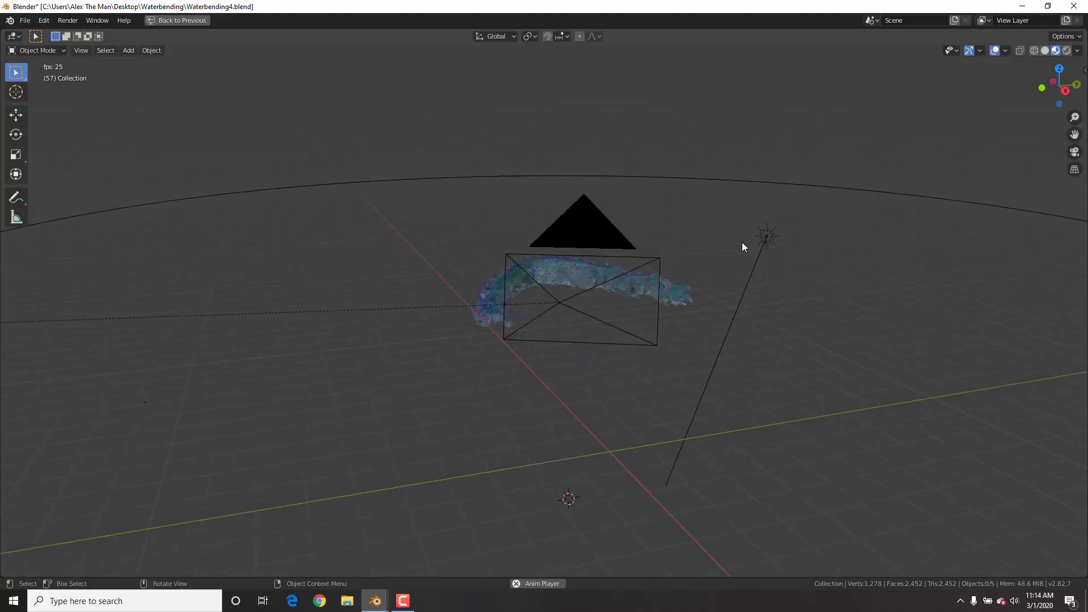
# Step: Examine the finished waterbending simulation from several angles while it plays, in solid shading
pyautogui.moveTo(743, 242); pyautogui.dragTo(652, 289, button='middle')
pyautogui.moveTo(717, 326)
pyautogui.mouseDown(button='middle')
pyautogui.moveTo(729, 305)
pyautogui.moveTo(691, 328)
pyautogui.moveTo(835, 280)
pyautogui.moveTo(759, 284)
pyautogui.moveTo(784, 280)
pyautogui.mouseUp(button='middle')
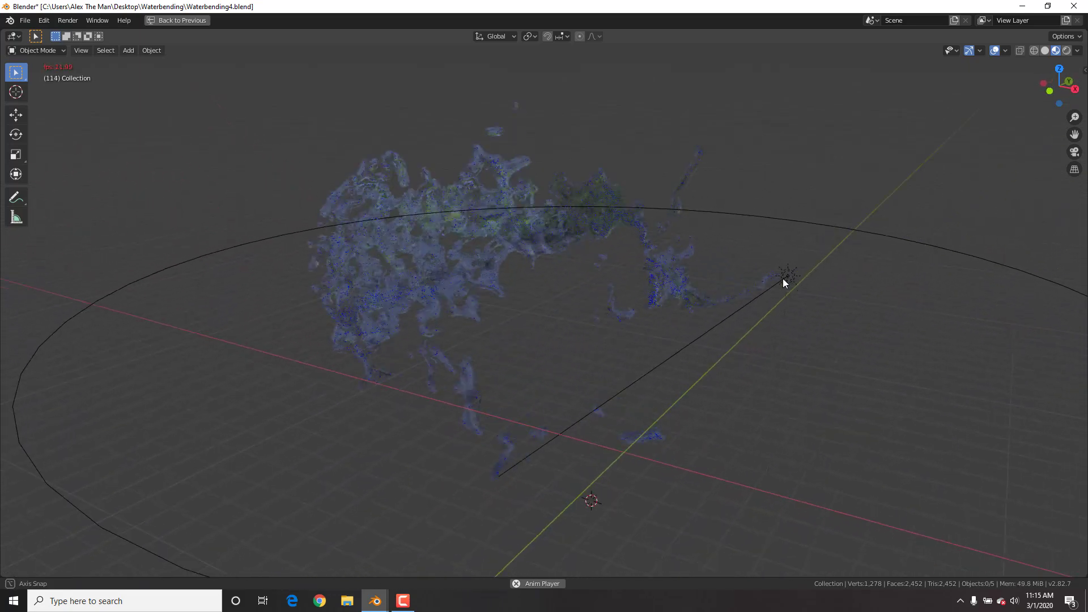
pyautogui.click(1045, 50)
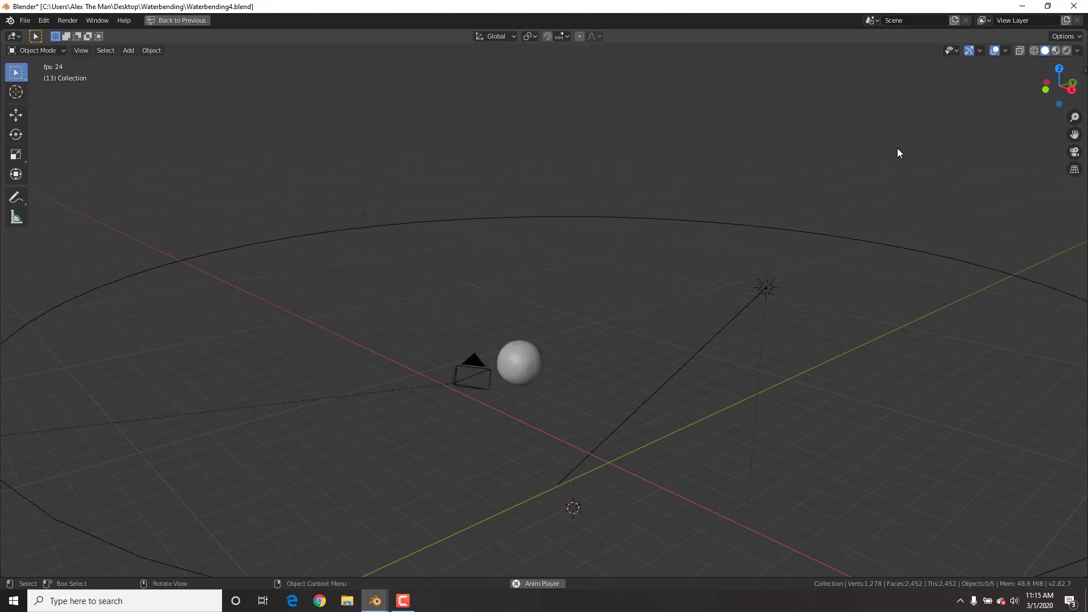
pyautogui.moveTo(831, 172); pyautogui.dragTo(781, 189, button='middle')
pyautogui.scroll(-5, 781, 189)
pyautogui.moveTo(674, 253); pyautogui.dragTo(668, 267, button='middle')
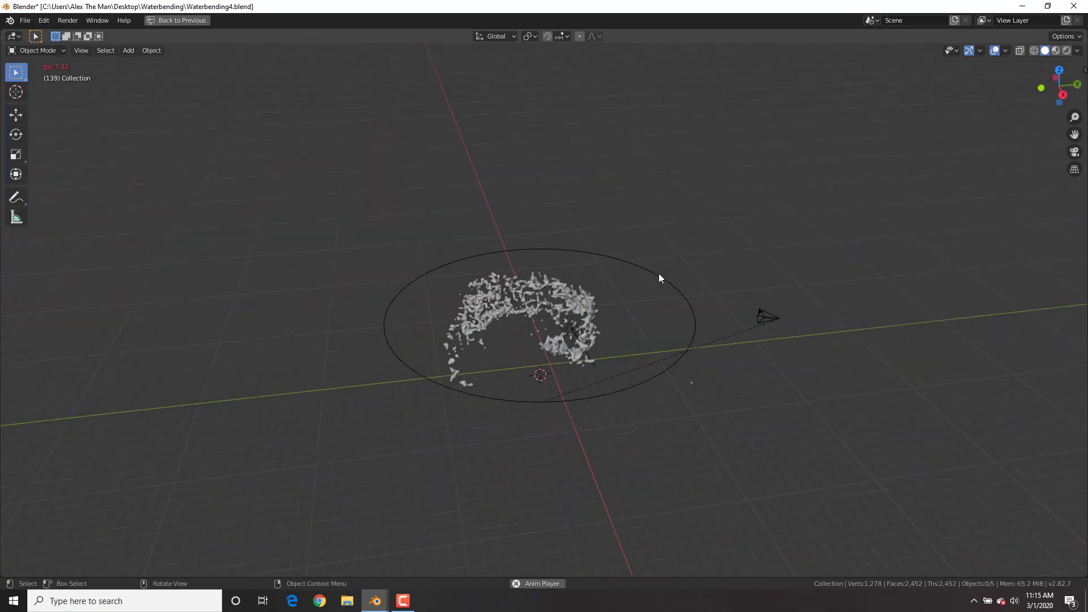
pyautogui.scroll(6, 648, 278)
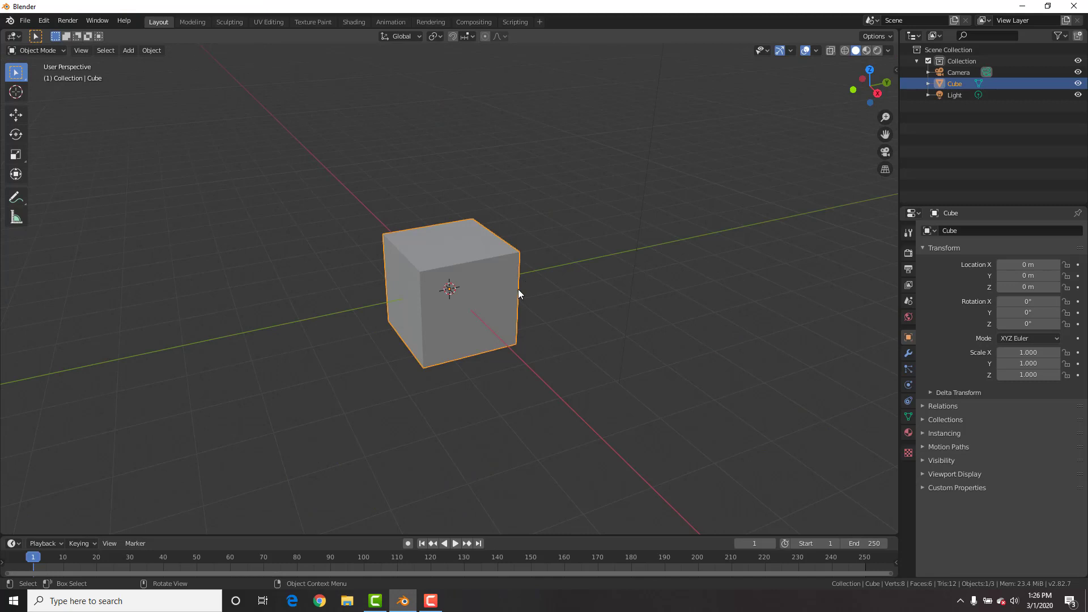
# Step: Scale the default cube up to about 4.45 and raise it along Z to about 4.39 m
pyautogui.scroll(-4, 525, 299)
pyautogui.press('s')
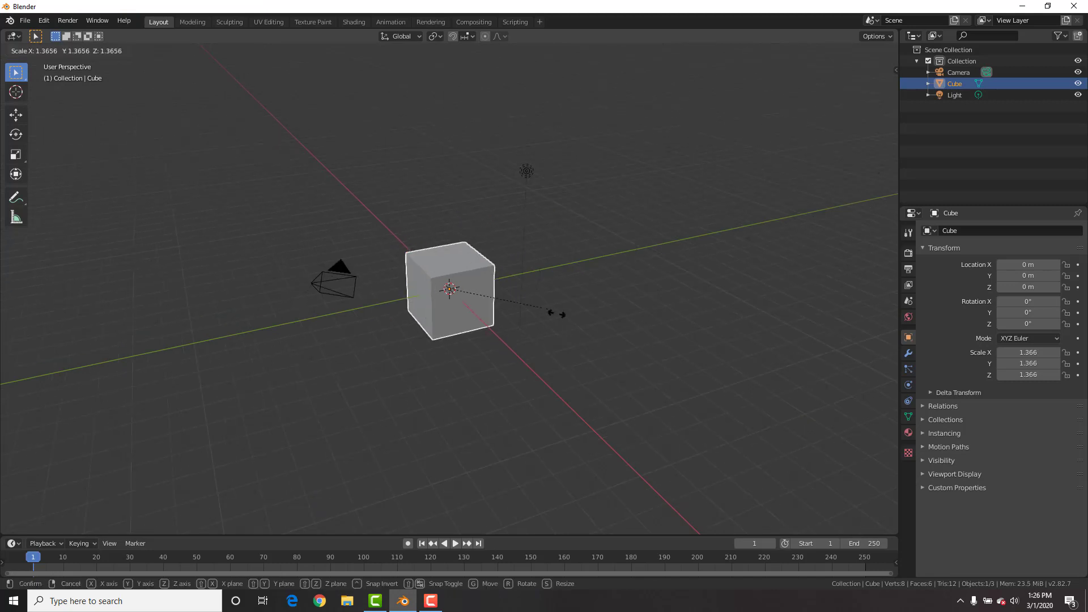
pyautogui.click(762, 382)
pyautogui.press('g')
pyautogui.press('z')
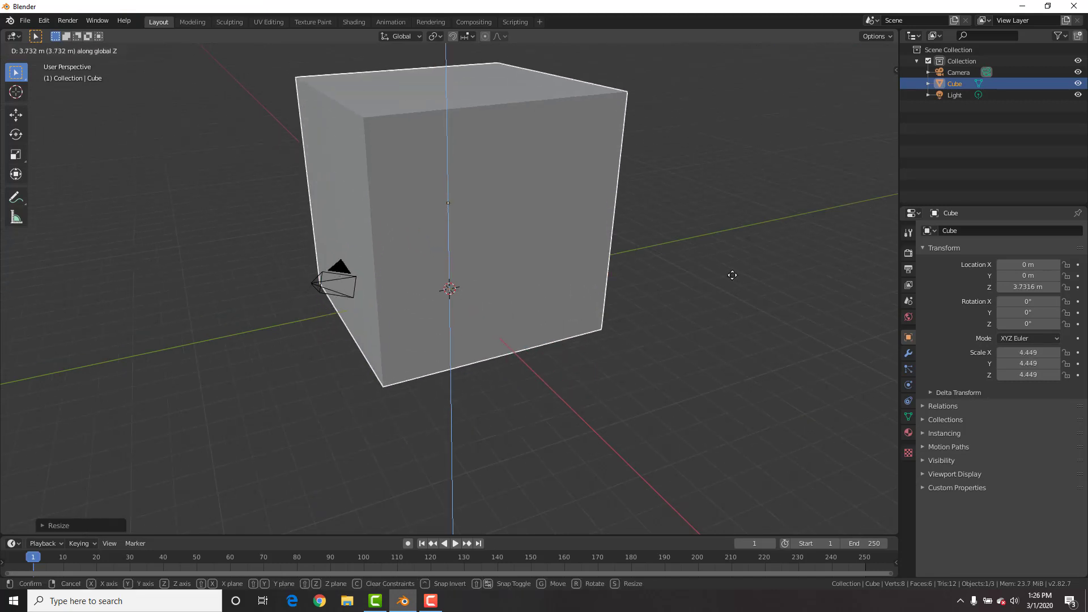
pyautogui.click(728, 262)
# Step: Widen the cube to about 12.39 in X and Y without changing its height, and apply its scale
pyautogui.scroll(-5, 595, 253)
pyautogui.press('s')
pyautogui.hotkey('shift', 'z')
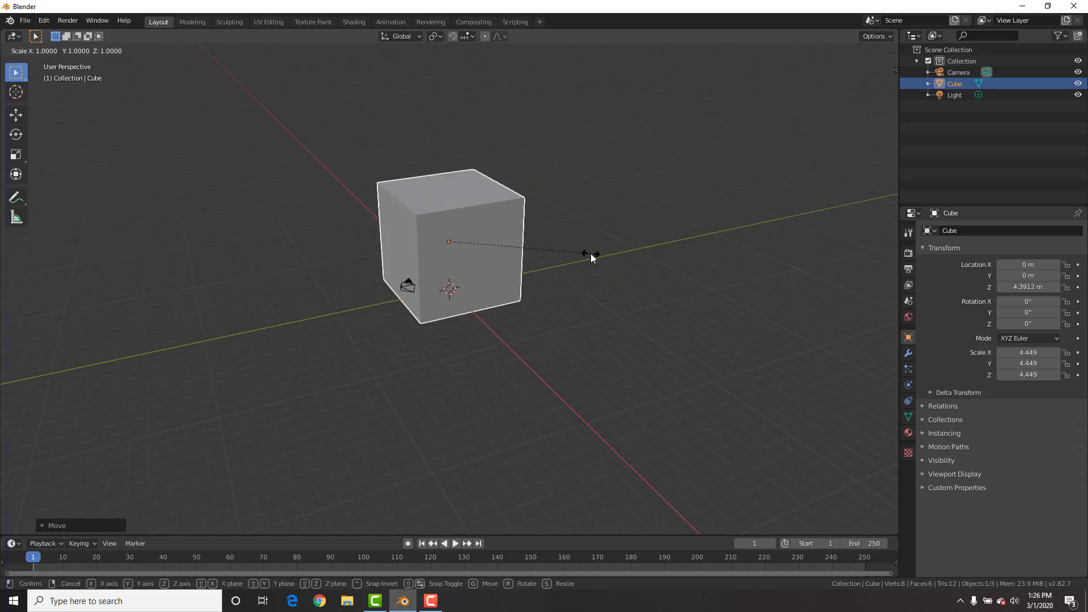
pyautogui.click(845, 323)
pyautogui.hotkey('ctrl', 'a')
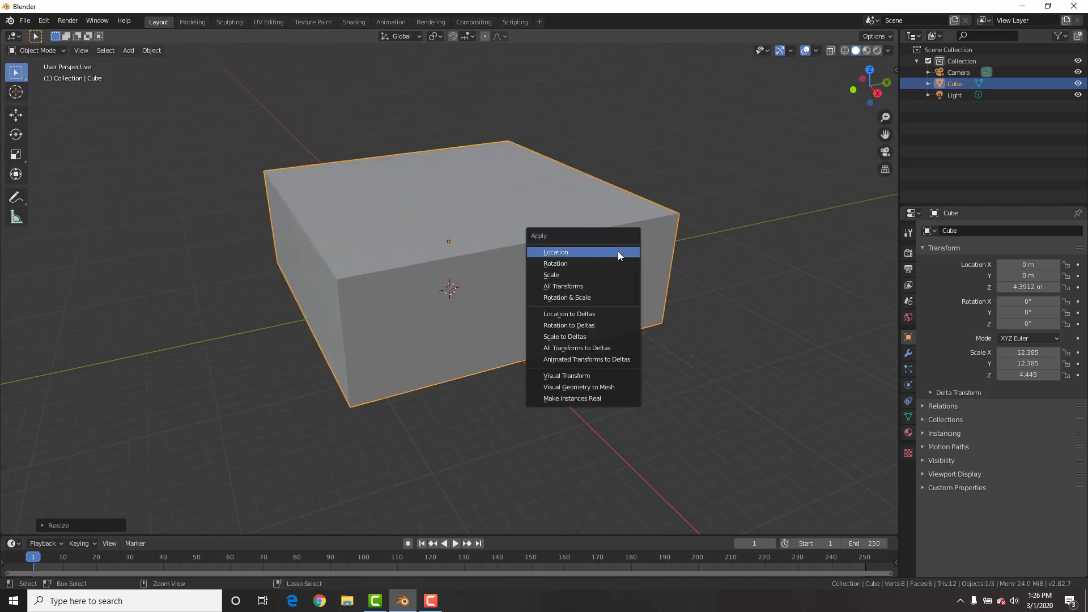
pyautogui.click(610, 267)
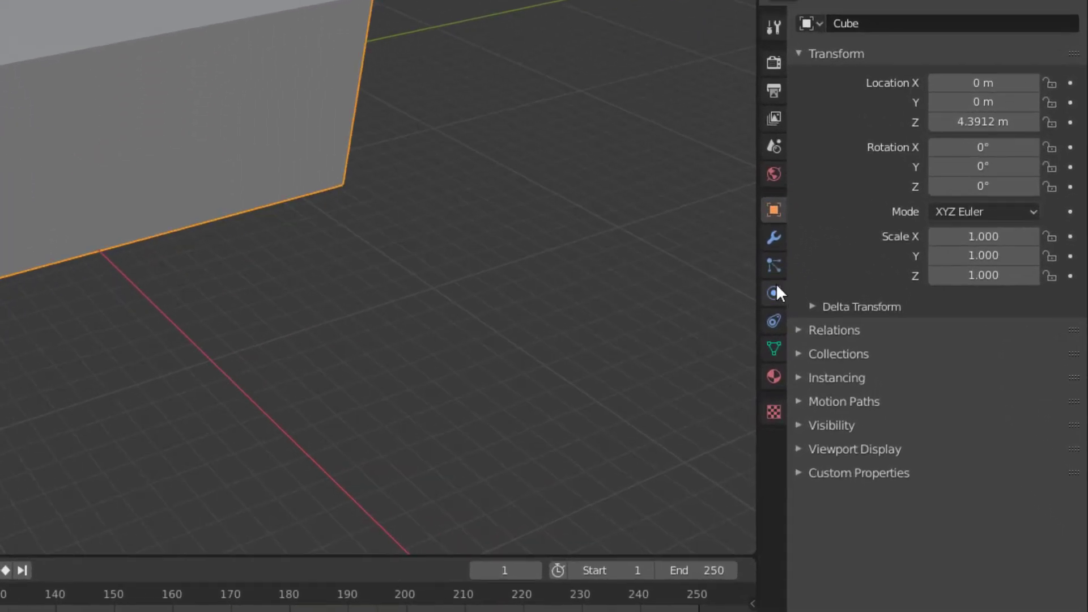
# Step: Enable fluid physics on the cube as a Domain with the domain type Liquid
pyautogui.click(780, 298)
pyautogui.click(1012, 69)
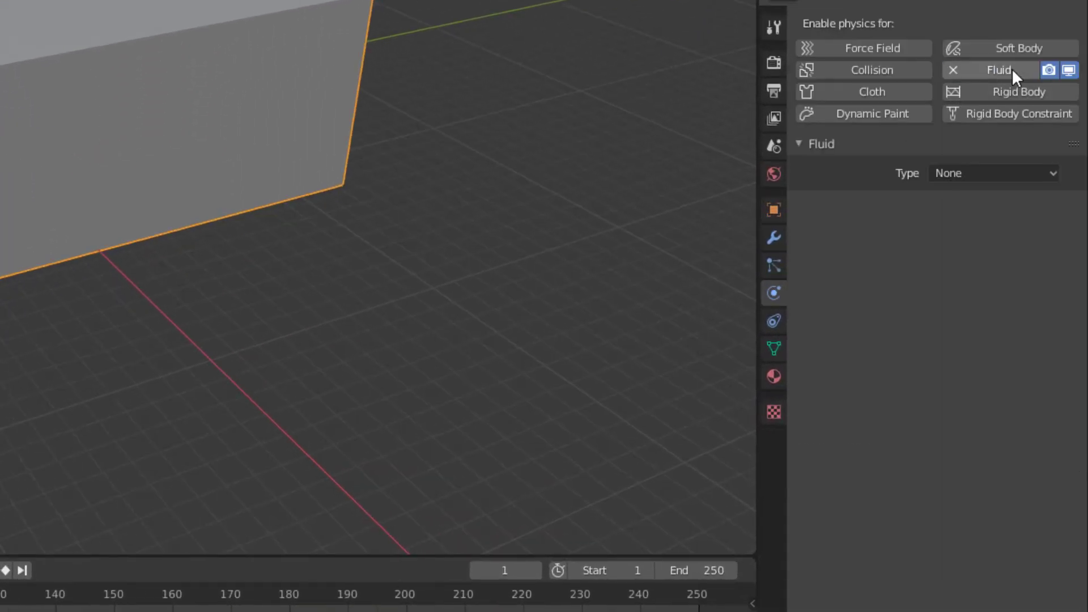
pyautogui.click(981, 171)
pyautogui.click(973, 218)
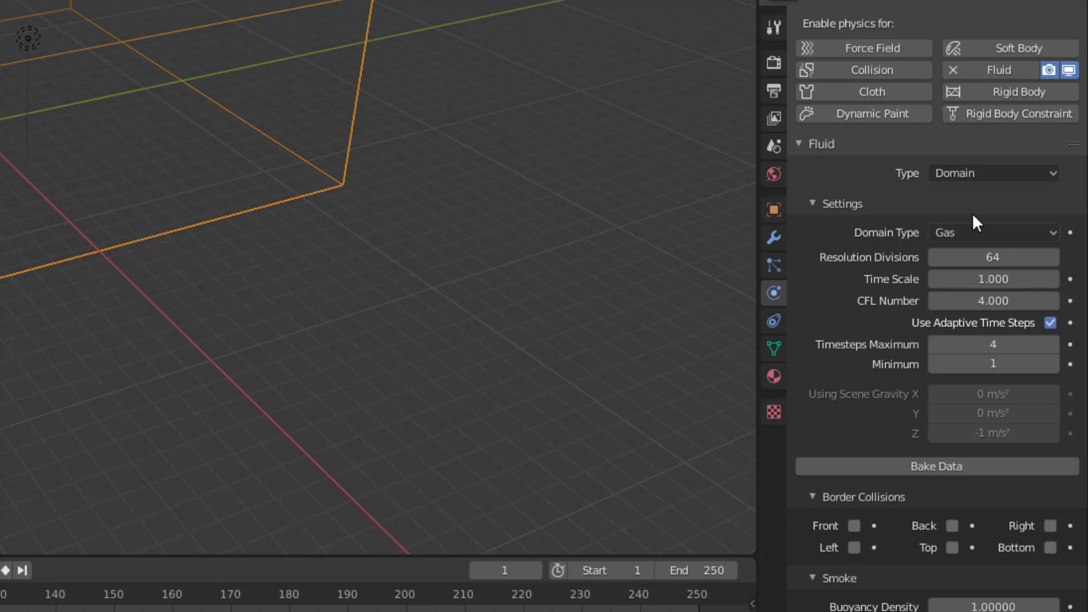
pyautogui.click(978, 231)
pyautogui.click(967, 278)
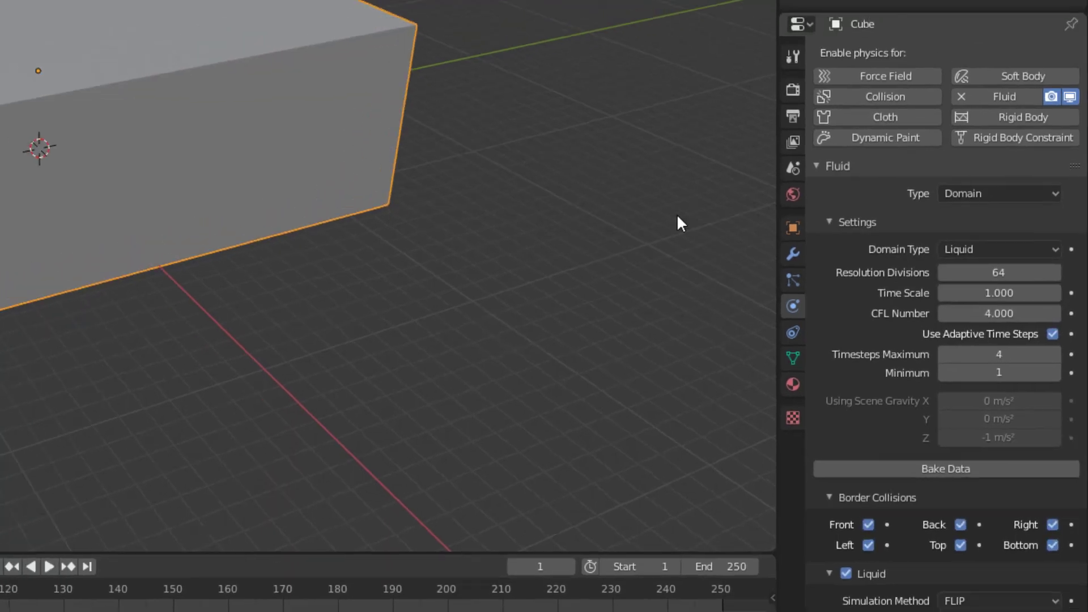
# Step: Add a UV sphere inside the domain, positioned above the floor and far along negative X near the side wall
pyautogui.scroll(5, 495, 280)
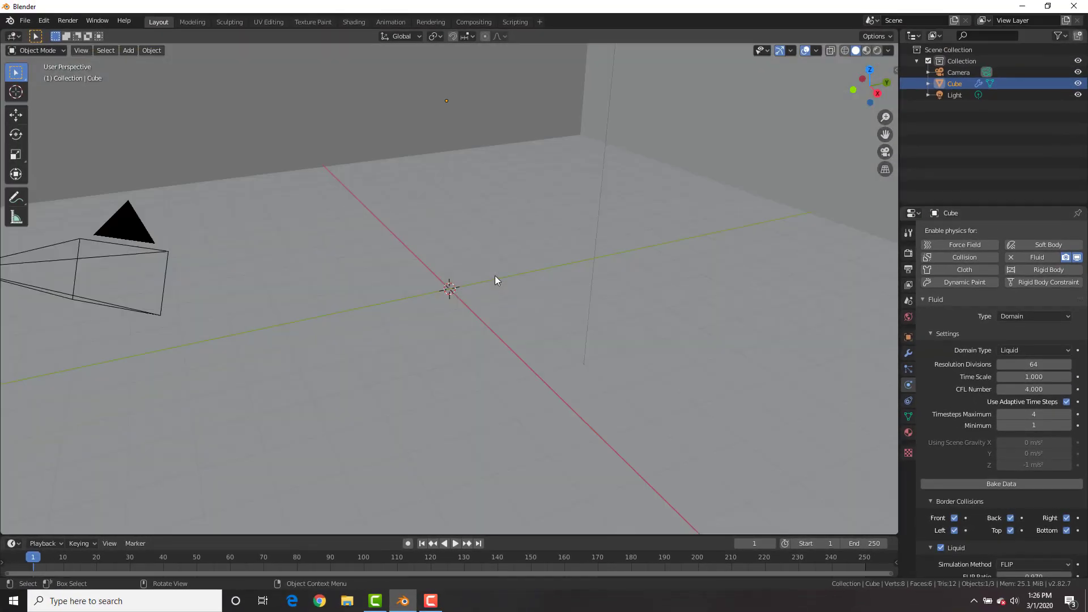
pyautogui.scroll(-3, 494, 280)
pyautogui.moveTo(442, 281); pyautogui.dragTo(495, 281, button='middle')
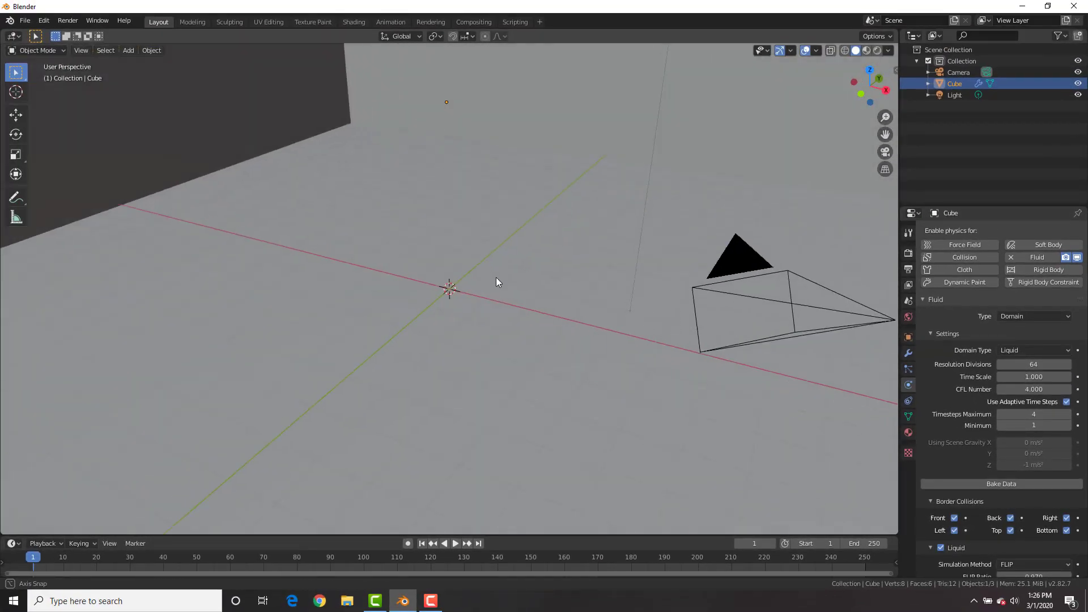
pyautogui.hotkey('shift', 'a')
pyautogui.moveTo(499, 280)
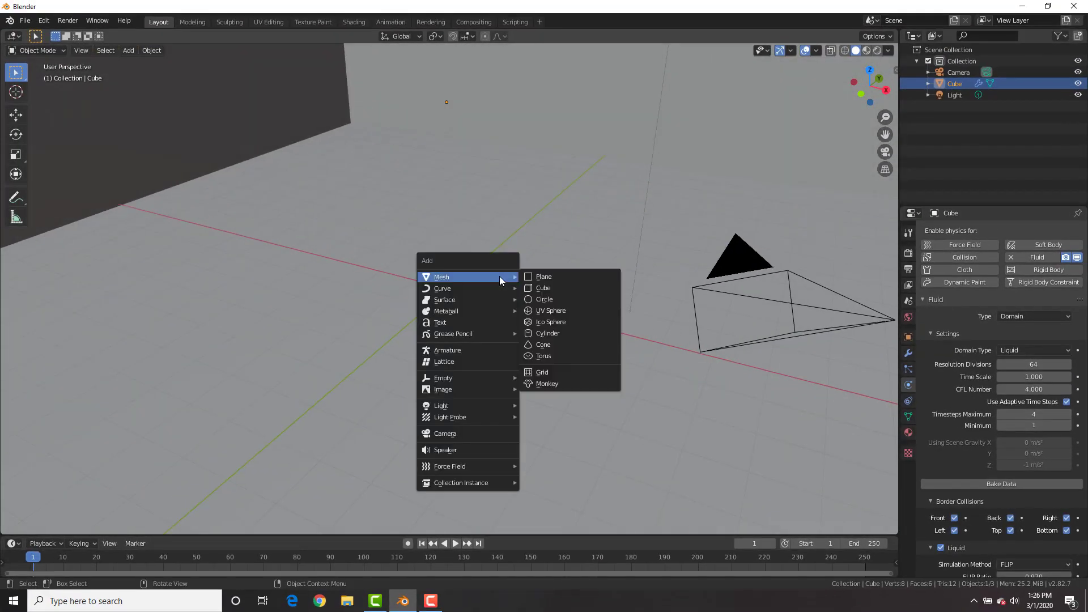
pyautogui.click(550, 311)
pyautogui.press('g')
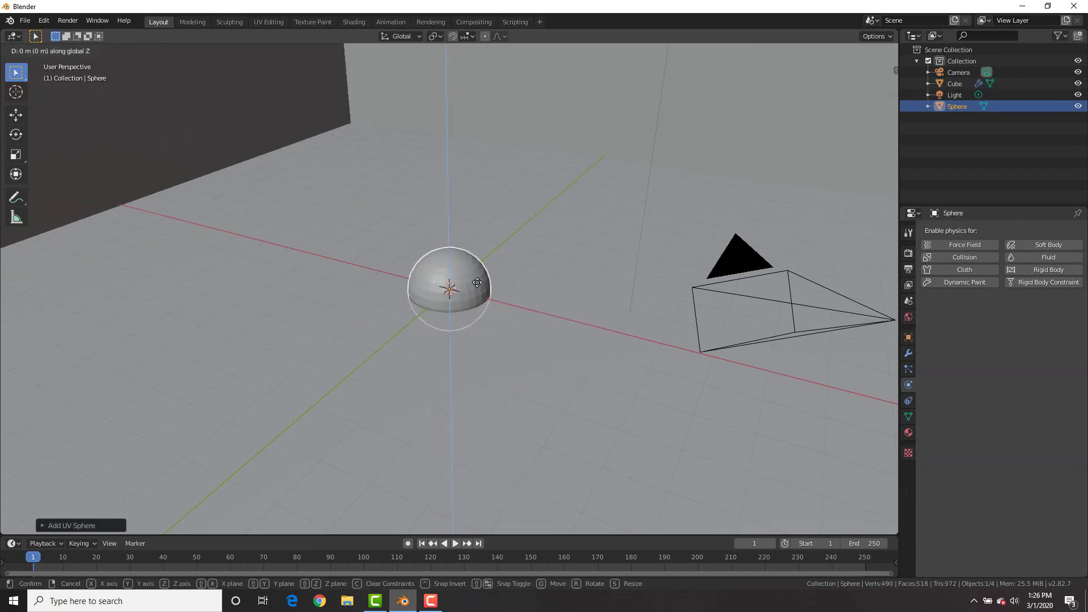
pyautogui.click(485, 226)
pyautogui.press('g')
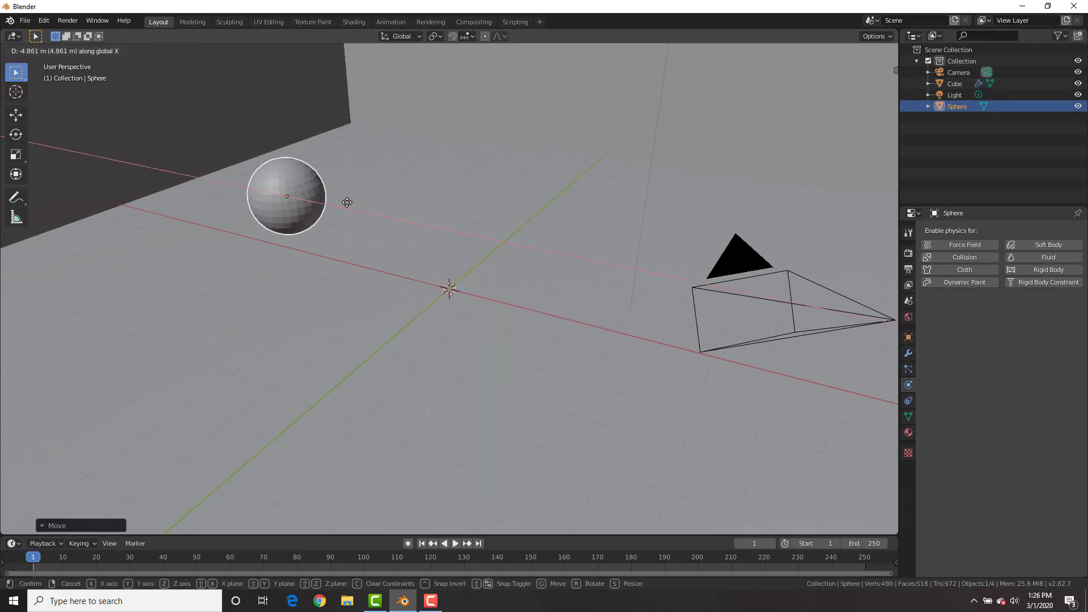
pyautogui.click(270, 186)
# Step: Scale the sphere down slightly and apply its scale
pyautogui.moveTo(263, 185); pyautogui.dragTo(507, 284, button='middle')
pyautogui.press('s')
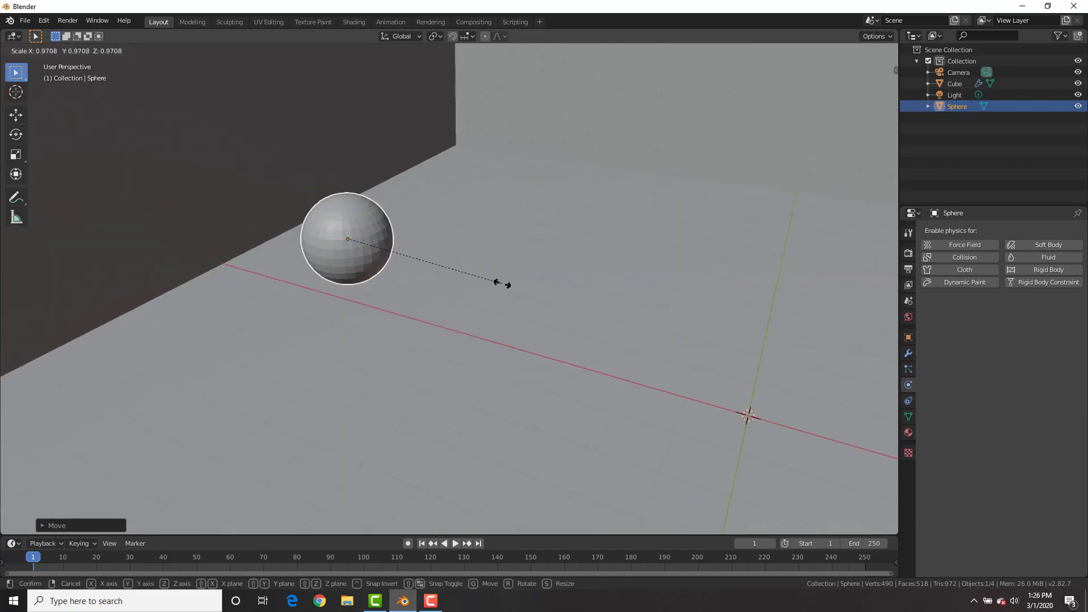
pyautogui.click(471, 270)
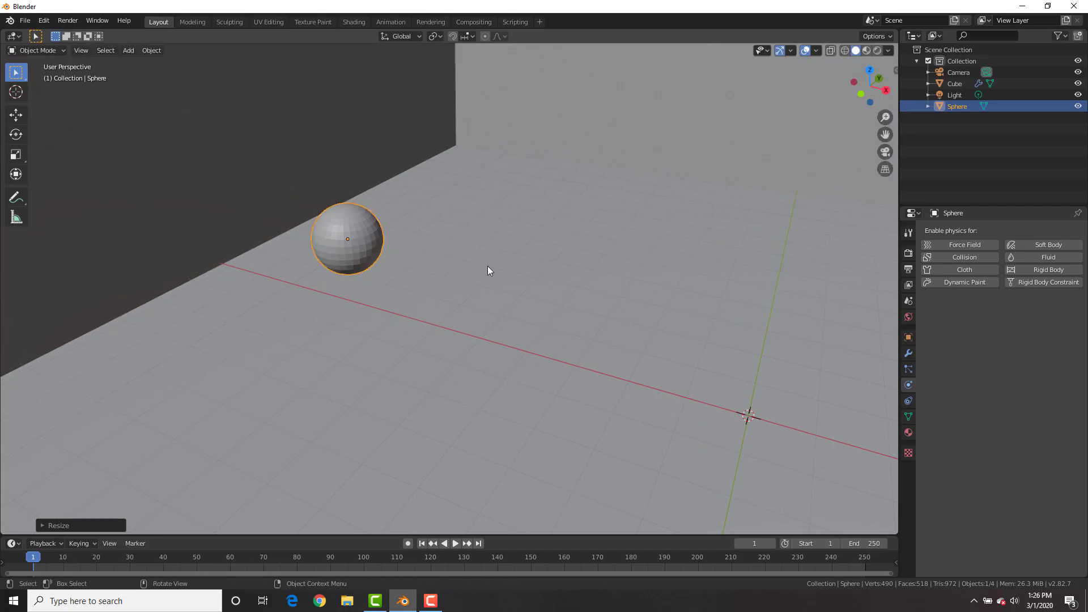
pyautogui.hotkey('ctrl', 'a')
pyautogui.click(487, 266)
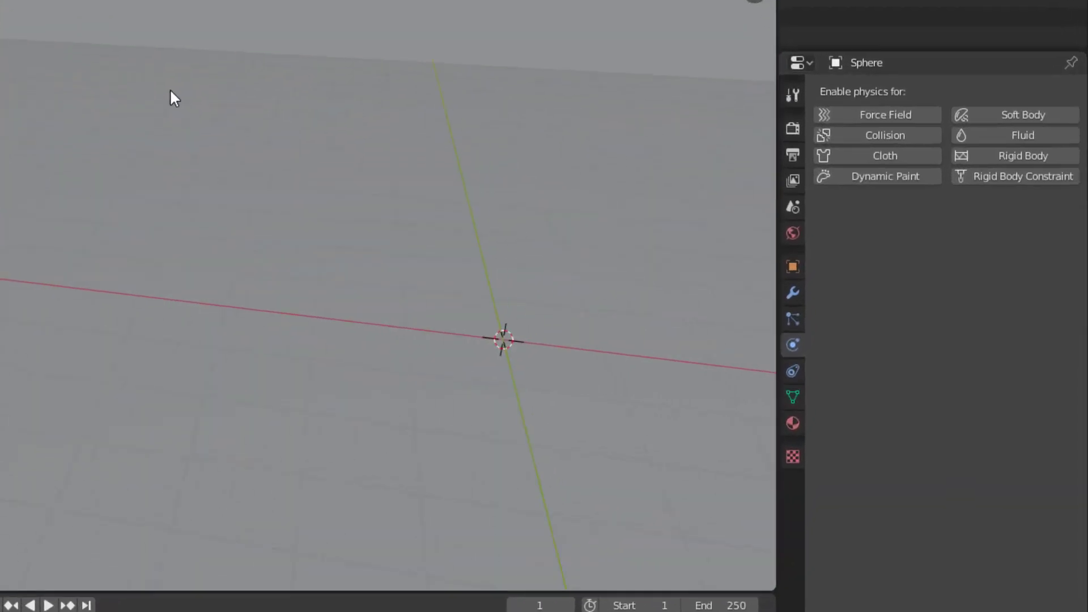
# Step: Enable fluid physics on the sphere as a Flow object with the flow type Liquid
pyautogui.click(1042, 135)
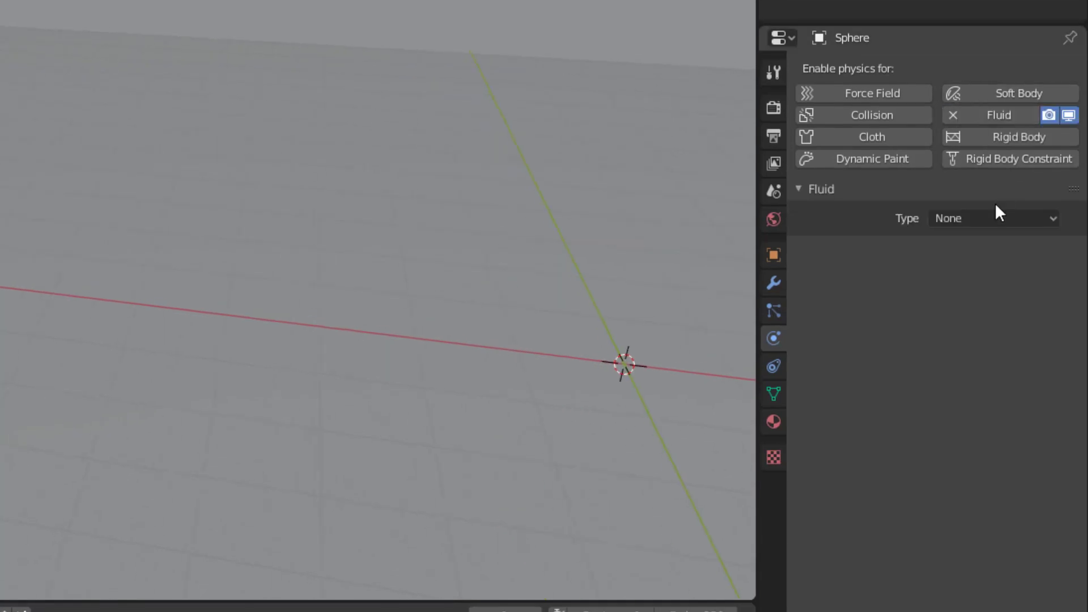
pyautogui.click(998, 215)
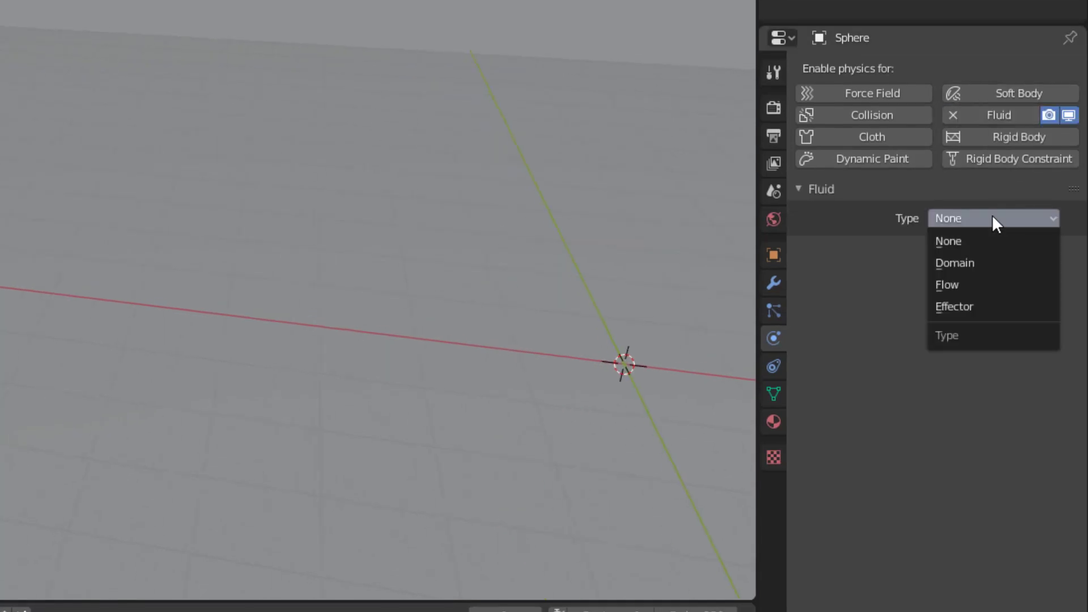
pyautogui.click(966, 283)
pyautogui.click(963, 283)
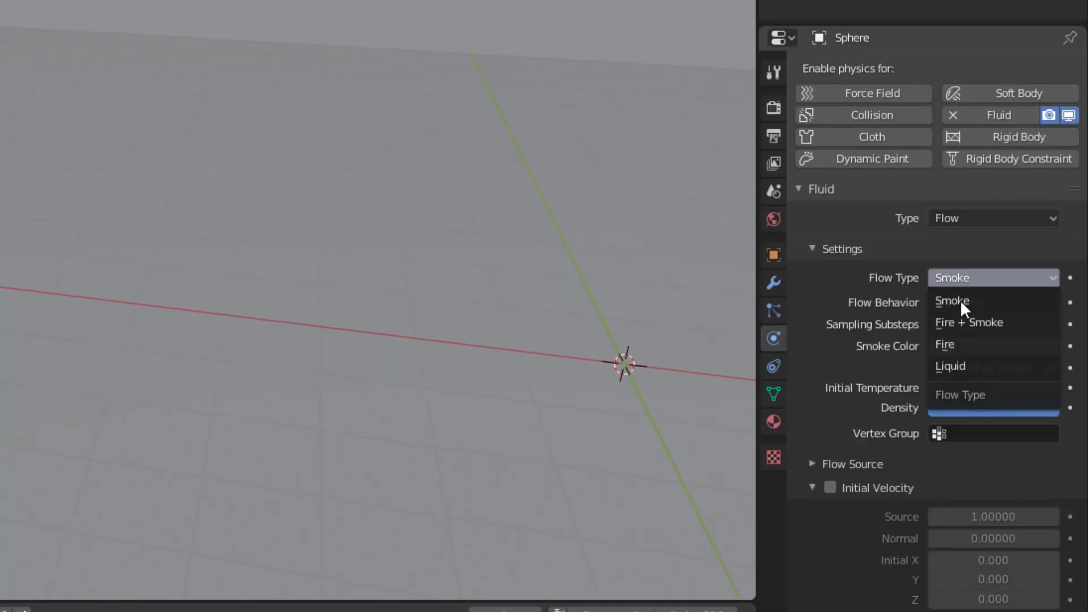
pyautogui.click(959, 365)
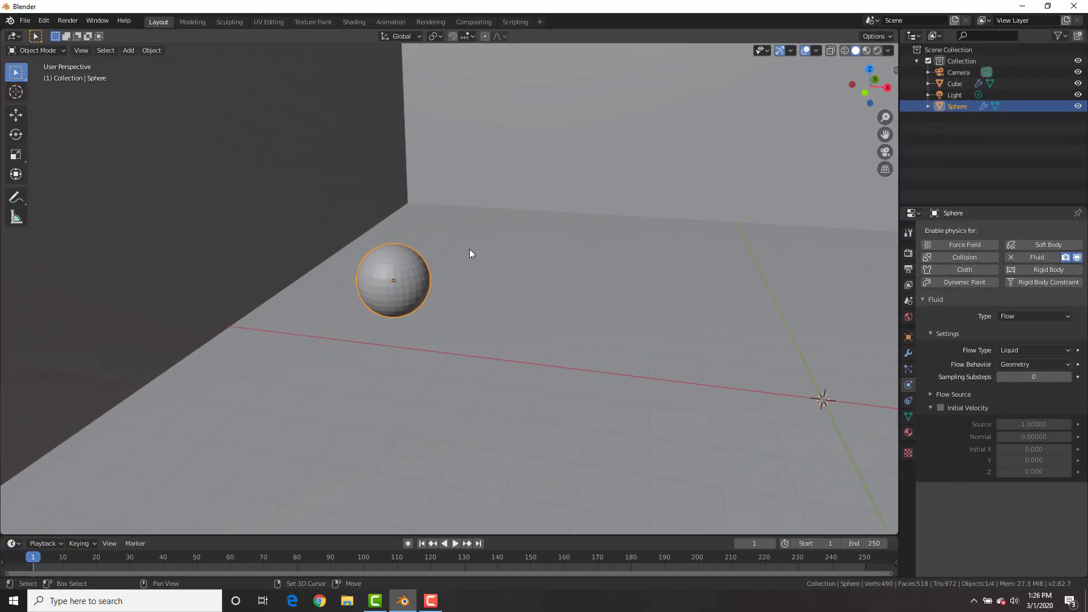
# Step: Snap the 3D cursor to the selected sphere
pyautogui.keyDown('shift'); pyautogui.moveTo(108, 134); pyautogui.dragTo(131, 166, button='middle'); pyautogui.keyUp('shift')
pyautogui.hotkey('shift', 's')
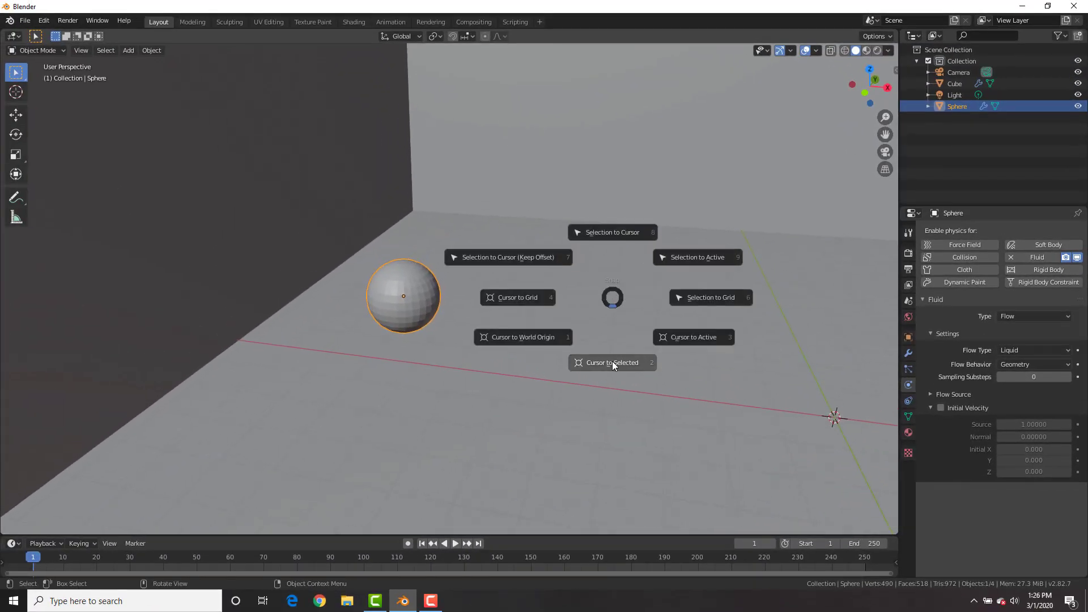
pyautogui.click(612, 362)
# Step: Add a Bezier curve at the 3D cursor and shift it so that it starts beside the sphere
pyautogui.hotkey('shift', 'a')
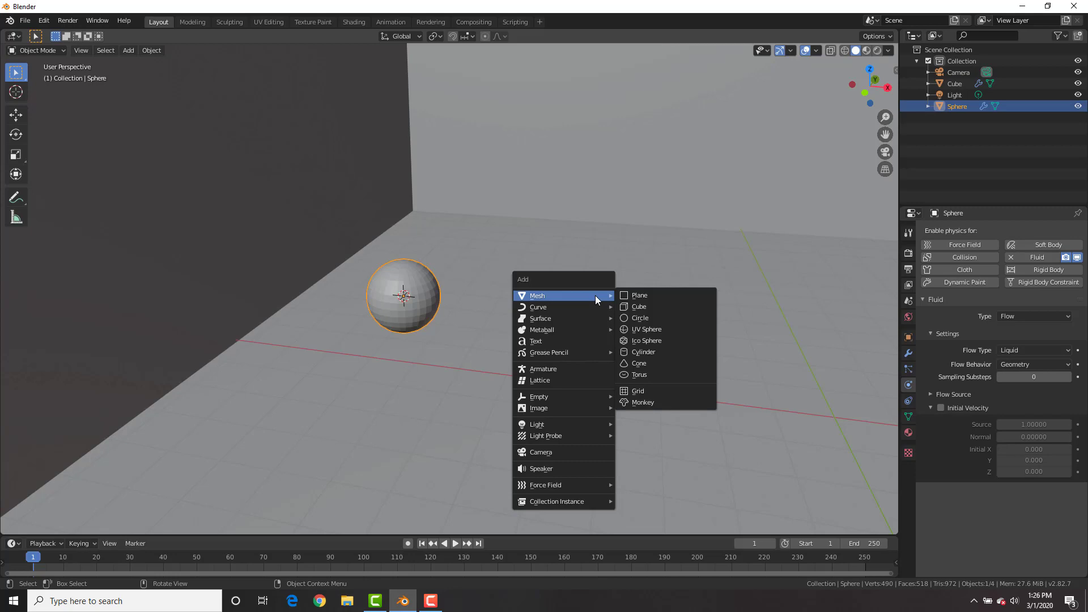
pyautogui.moveTo(579, 306)
pyautogui.click(658, 306)
pyautogui.press('g')
pyautogui.click(527, 308)
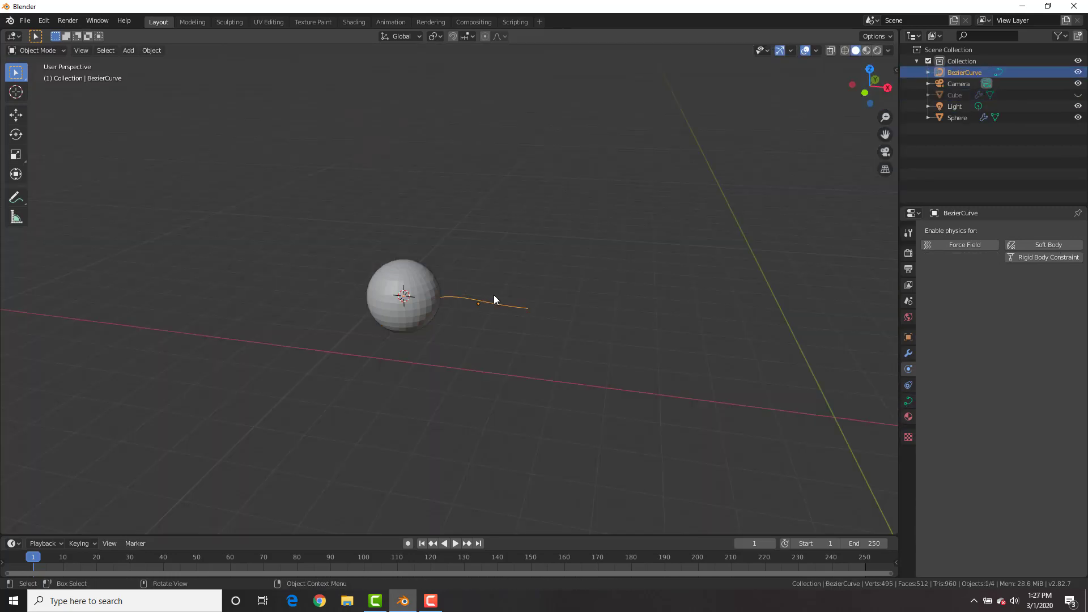
# Step: Edit the Bezier curve from above, moving and rotating its control point to begin a loop beside the sphere
pyautogui.press('KP_7')
pyautogui.press('Tab')
pyautogui.click(475, 275)
pyautogui.press('g')
pyautogui.click(679, 362)
pyautogui.press('r')
pyautogui.click(628, 337)
pyautogui.press('g')
pyautogui.click(615, 335)
# Step: Extrude a new control point that bends the curve back toward the sphere, and adjust its rotation and position
pyautogui.press('e')
pyautogui.click(527, 347)
pyautogui.press('r')
pyautogui.click(544, 413)
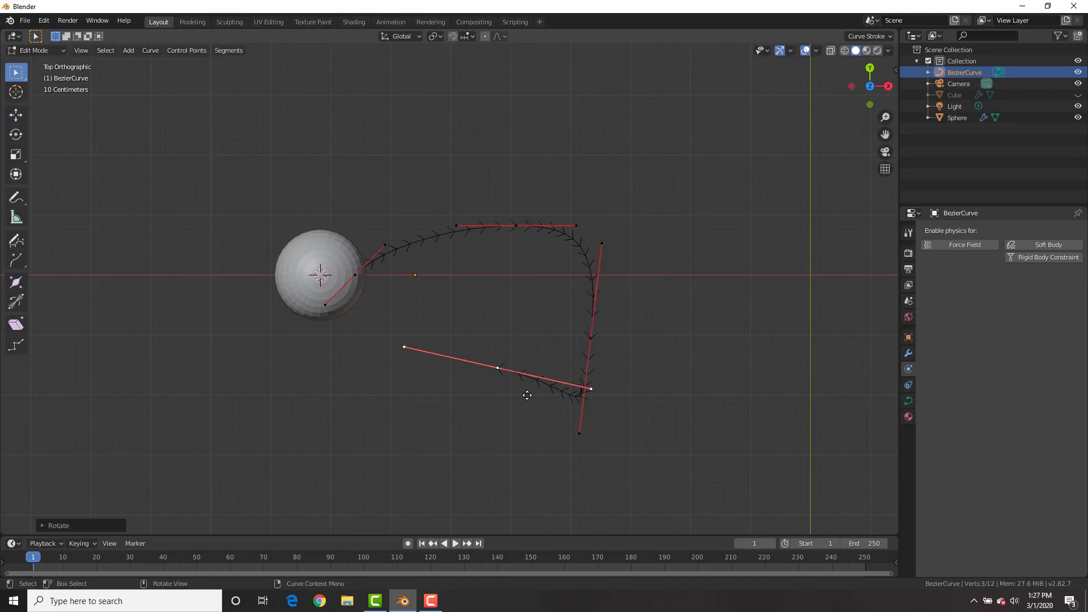
pyautogui.press('g')
pyautogui.moveTo(679, 389); pyautogui.dragTo(573, 304, button='middle')
# Step: Raise the newest curve point along Z and rotate its handles to smooth the loop from above
pyautogui.press('g')
pyautogui.press('z')
pyautogui.click(598, 207)
pyautogui.press('KP_7')
pyautogui.press('r')
pyautogui.click(634, 309)
# Step: Extrude another point on the sphere side of the loop, then rotate and reposition it to close the first turn
pyautogui.press('e')
pyautogui.click(588, 191)
pyautogui.press('r')
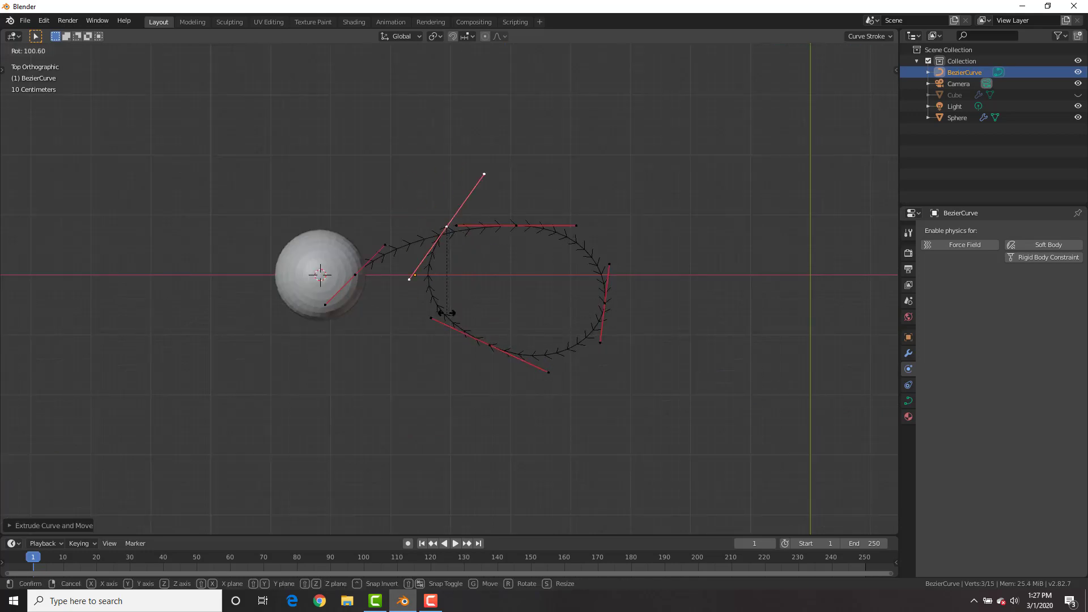
pyautogui.click(475, 314)
pyautogui.press('g')
pyautogui.click(599, 290)
# Step: Extrude a rotated control point that starts the second turn, and raise it about 0.61 m along Z
pyautogui.press('KP_7')
pyautogui.press('e')
pyautogui.click(742, 215)
pyautogui.press('r')
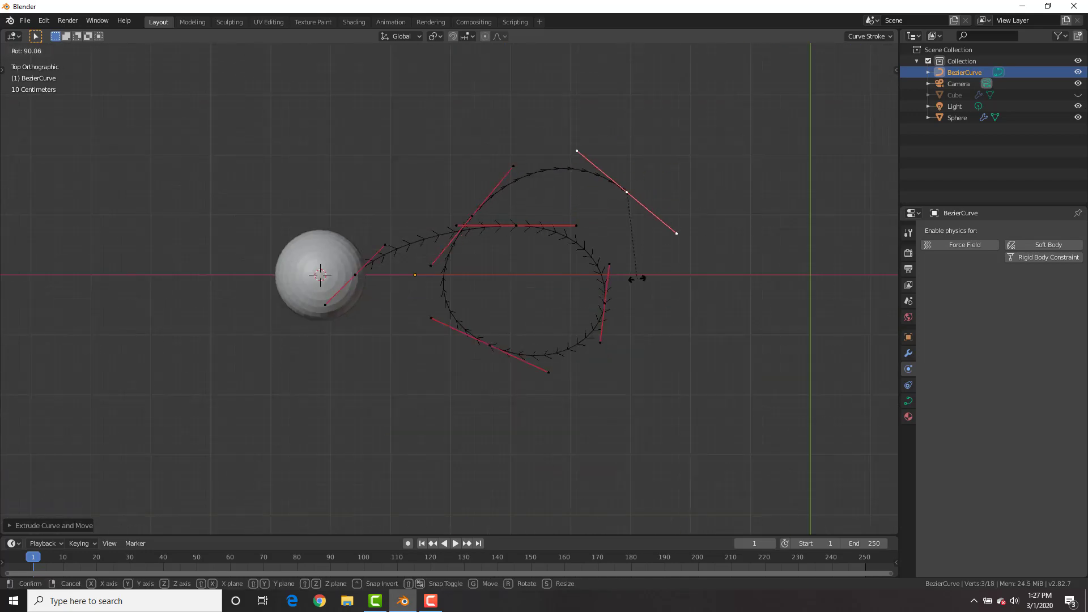
pyautogui.click(640, 338)
pyautogui.moveTo(640, 339); pyautogui.dragTo(540, 222, button='middle')
pyautogui.press('g')
pyautogui.press('z')
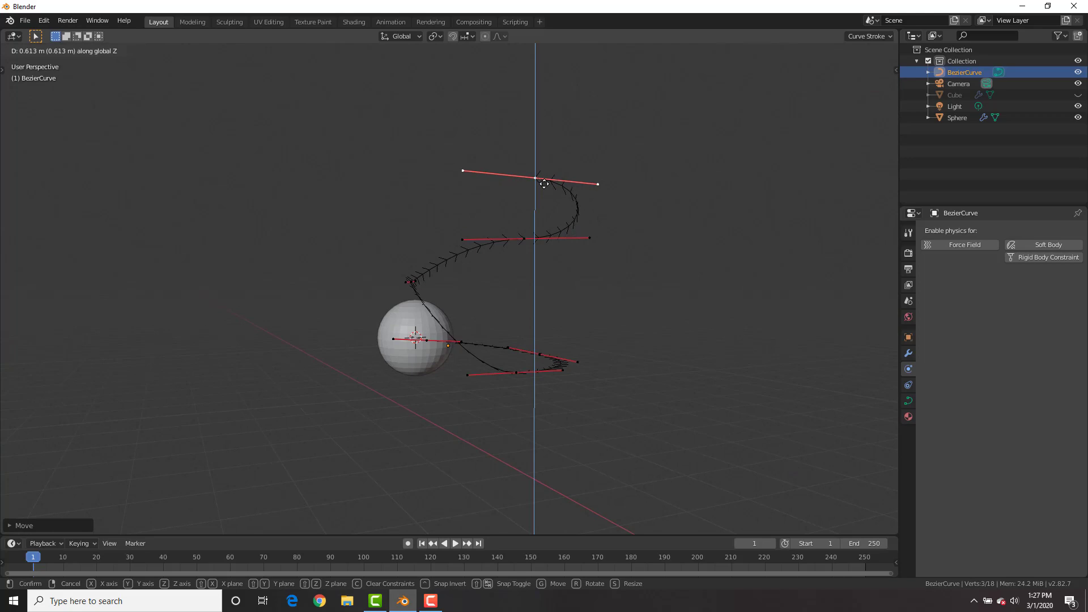
pyautogui.click(544, 184)
# Step: Extrude the next point around the second turn, rotate its handles to follow the spiral, and raise it along Z
pyautogui.press('KP_7')
pyautogui.press('e')
pyautogui.click(549, 294)
pyautogui.press('r')
pyautogui.click(498, 421)
pyautogui.moveTo(497, 378); pyautogui.dragTo(493, 256, button='middle')
pyautogui.press('g')
pyautogui.press('z')
pyautogui.click(493, 196)
# Step: Extrude the spiral's final point, raise it about 0.58 m along Z, and leave curve editing
pyautogui.moveTo(571, 259); pyautogui.dragTo(501, 301, button='middle')
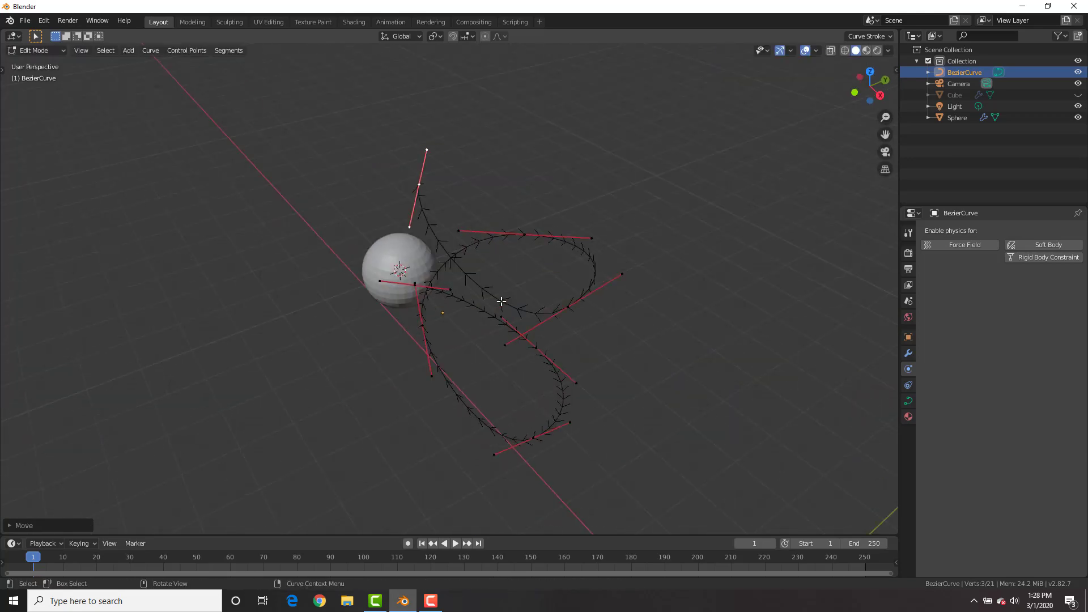
pyautogui.press('KP_7')
pyautogui.press('e')
pyautogui.click(493, 257)
pyautogui.moveTo(493, 258); pyautogui.dragTo(345, 185, button='middle')
pyautogui.press('g')
pyautogui.press('z')
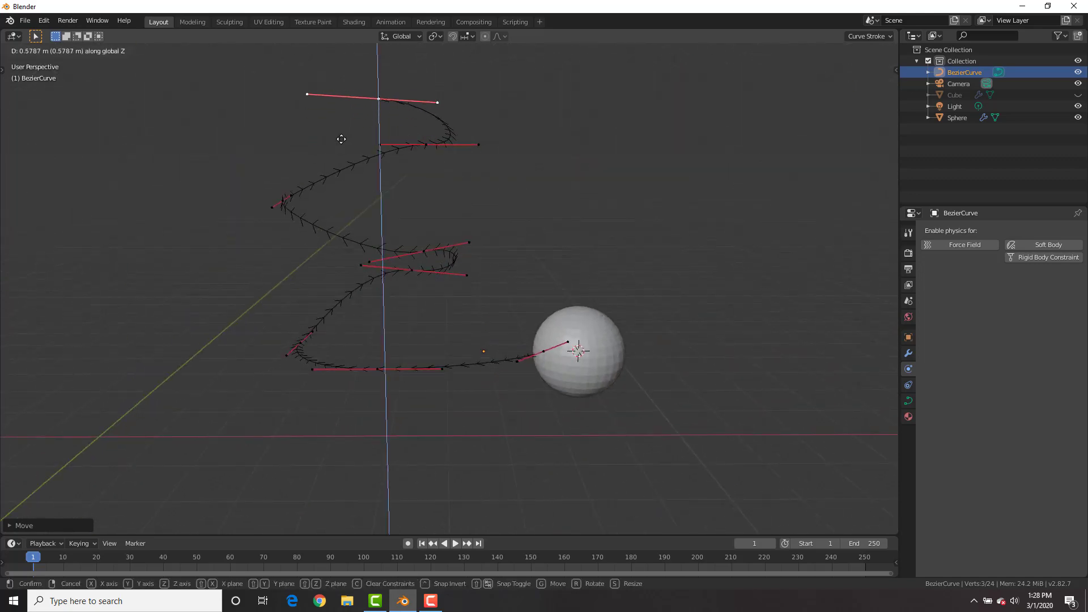
pyautogui.click(341, 139)
pyautogui.press('Tab')
# Step: Enable a force field on the spiral curve and set its shape to Curve
pyautogui.moveTo(382, 221); pyautogui.dragTo(549, 306, button='middle')
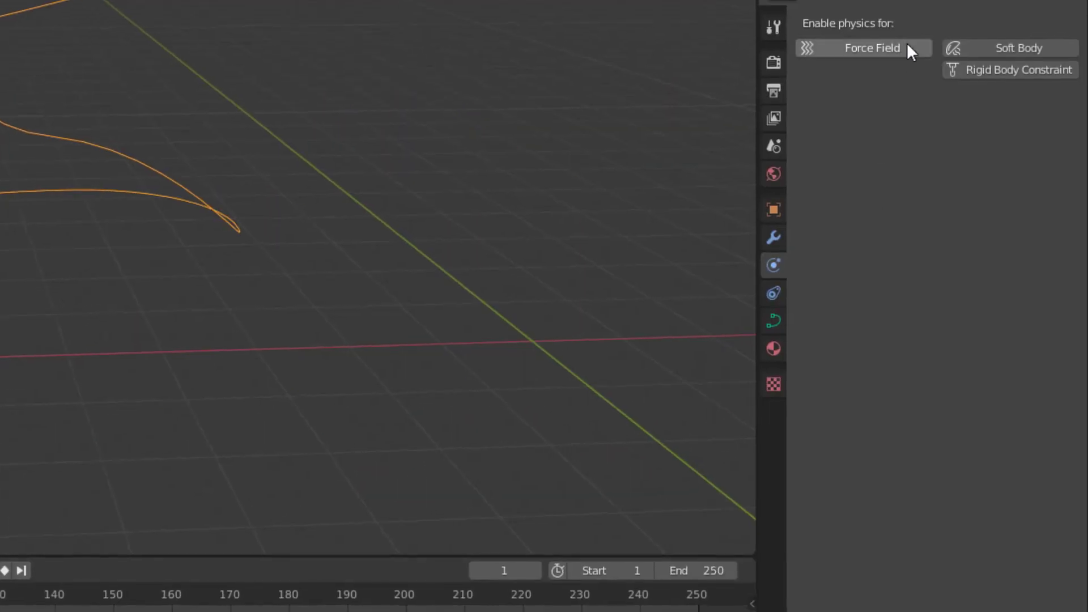
pyautogui.click(905, 51)
pyautogui.click(964, 188)
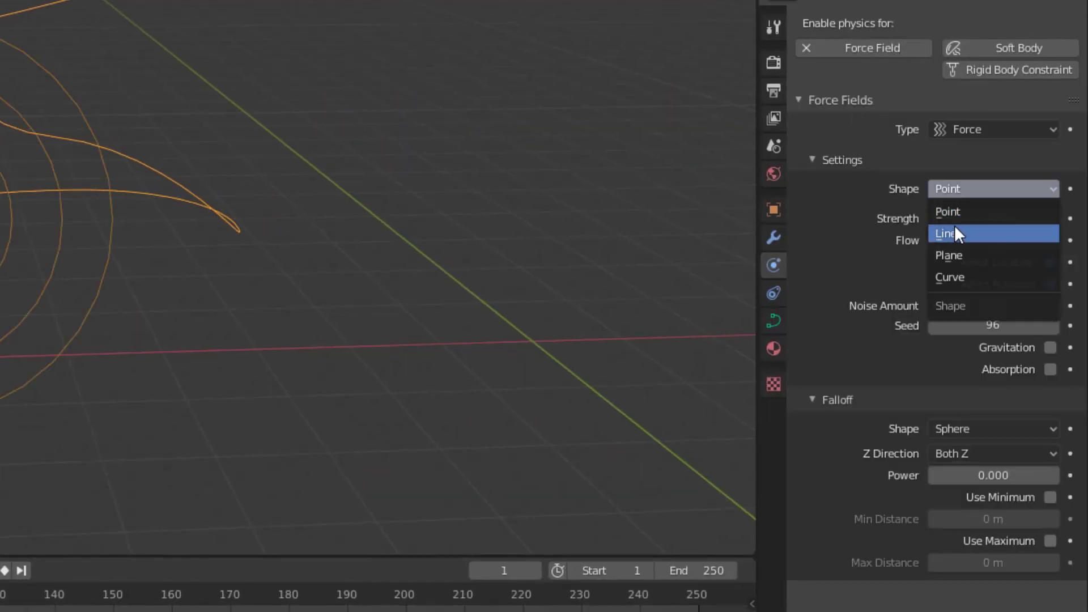
pyautogui.click(964, 276)
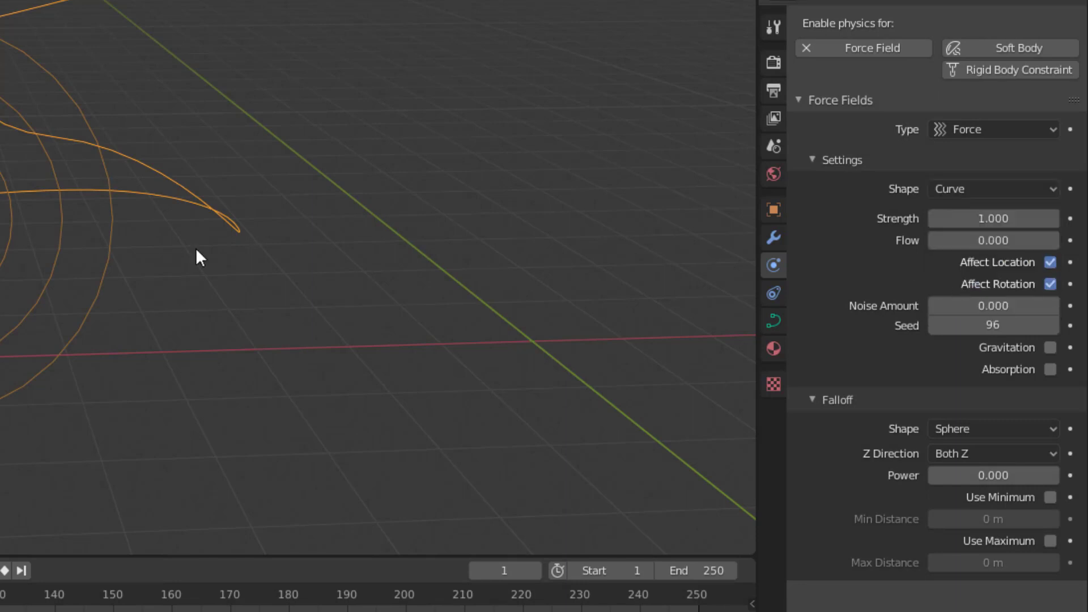
# Step: Set the curve force field's flow to 1
pyautogui.scroll(2, 40, 152)
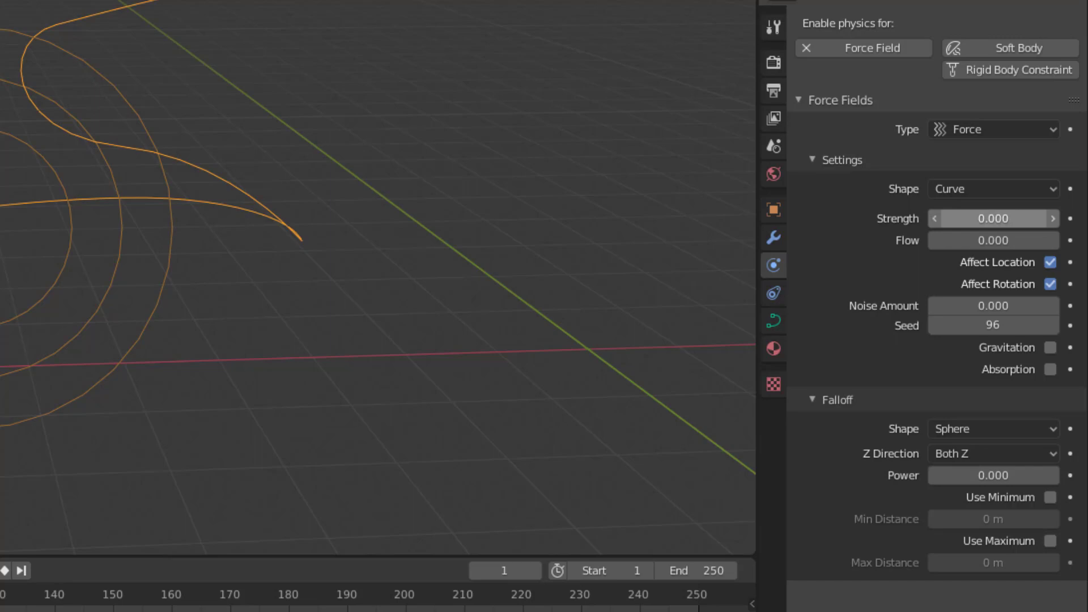
pyautogui.click(981, 235)
pyautogui.write('1')
pyautogui.press('Return')
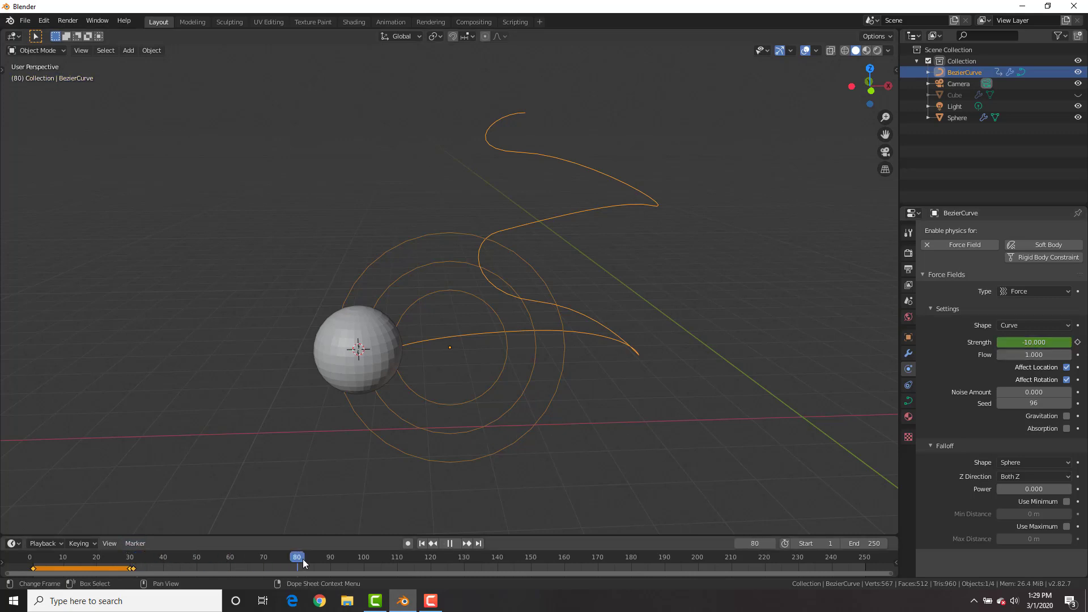
# Step: Stop playback at frame 103 and keyframe the curve force field's strength of -10 there
pyautogui.press('space')
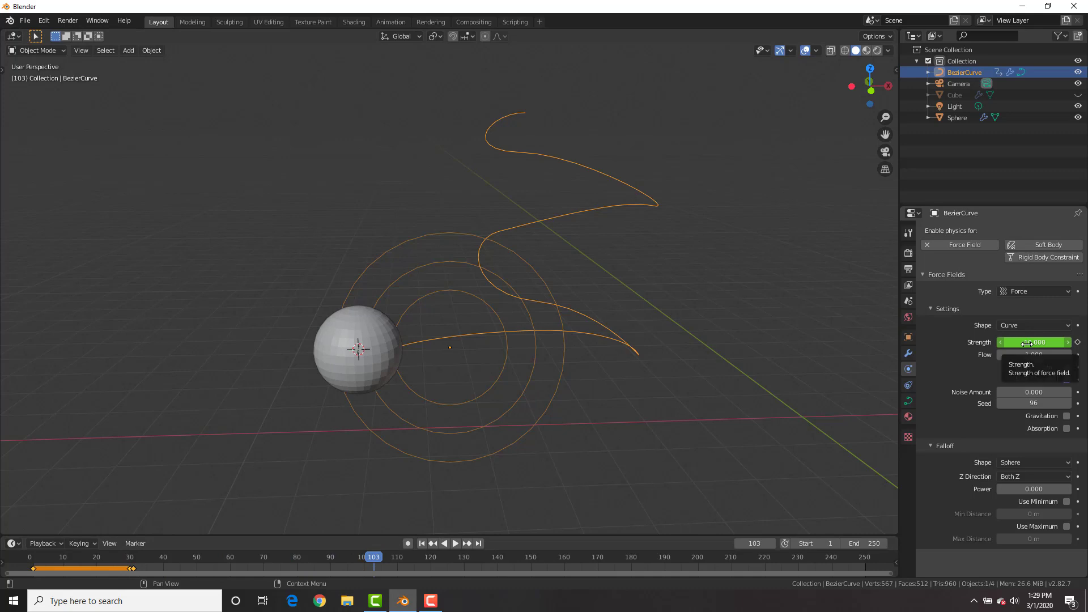
pyautogui.press('i')
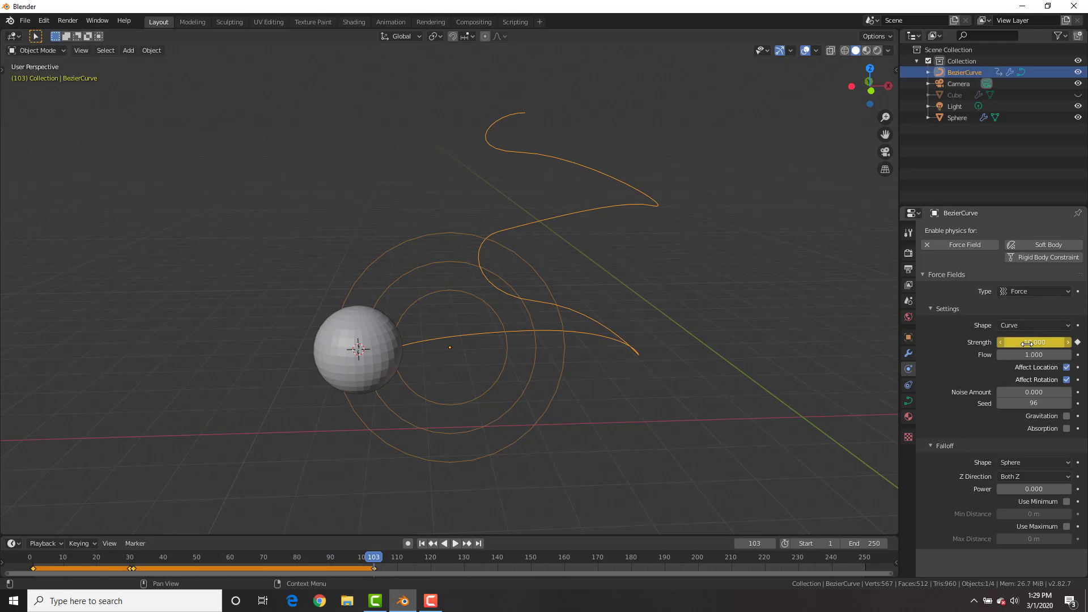
# Step: Add an emitter particle system to the sphere and play the animation from frame 1 to test the curve force
pyautogui.click(355, 360)
pyautogui.click(908, 369)
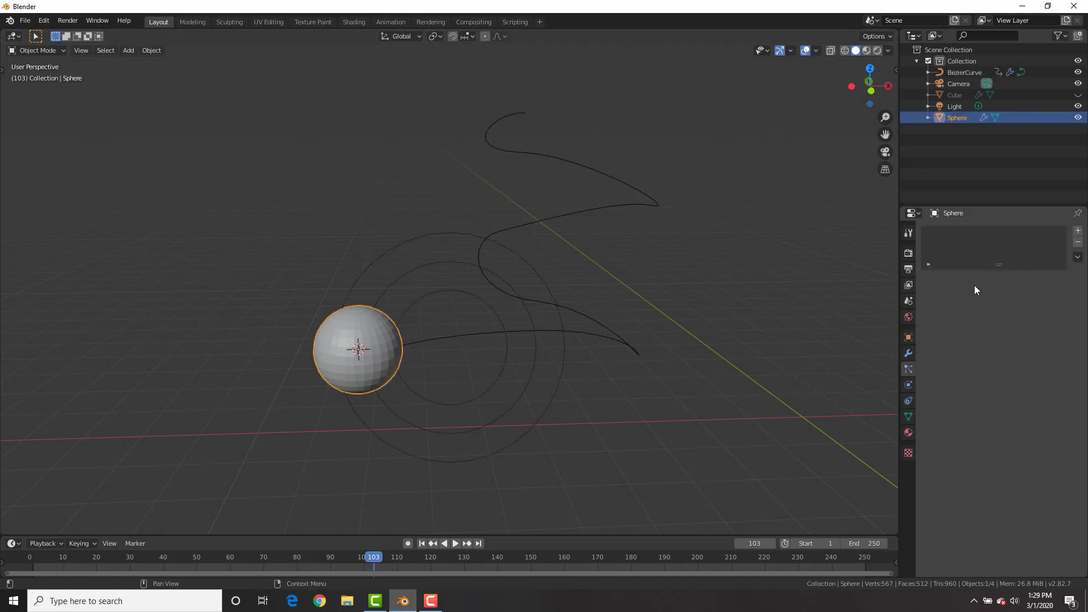
pyautogui.click(1078, 232)
pyautogui.hotkey('shift', 'Left')
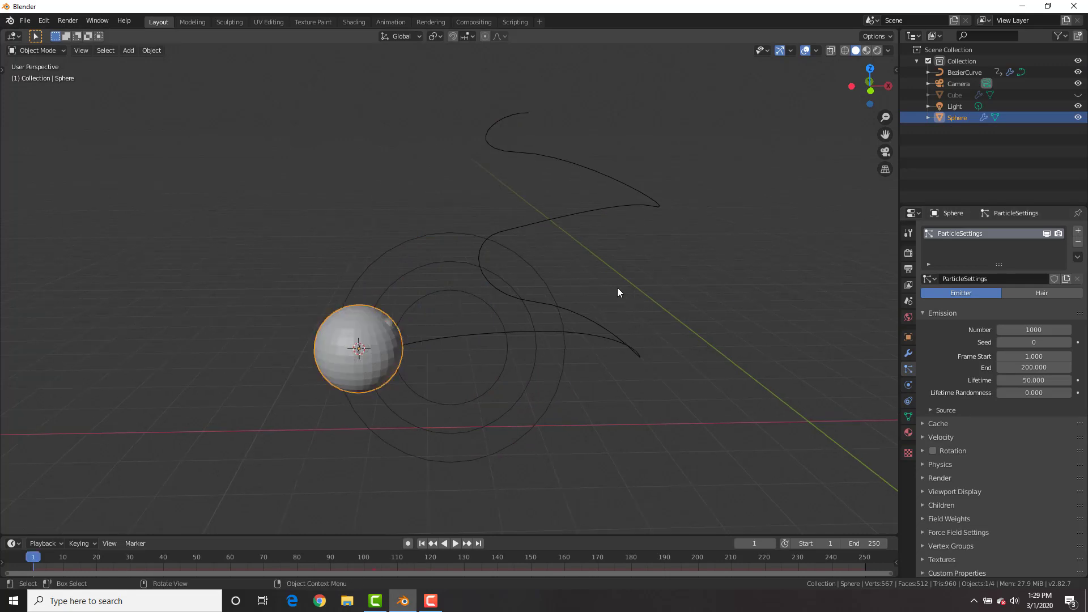
pyautogui.press('space')
# Step: Disable the scene's gravity and replay the animation from the first frame
pyautogui.click(908, 301)
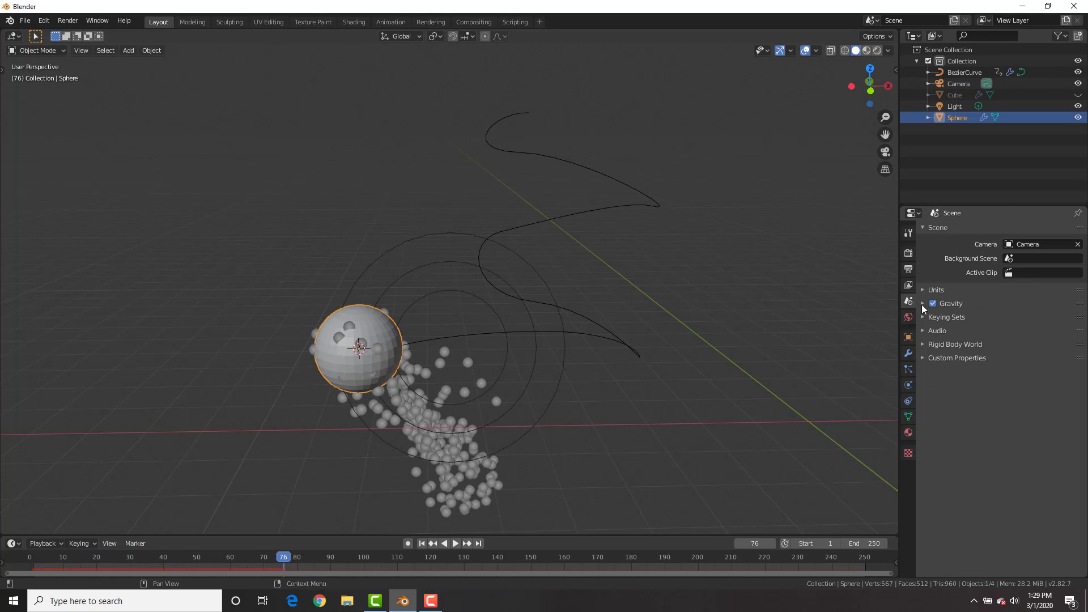
pyautogui.hotkey('shift', 'Left')
pyautogui.press('space')
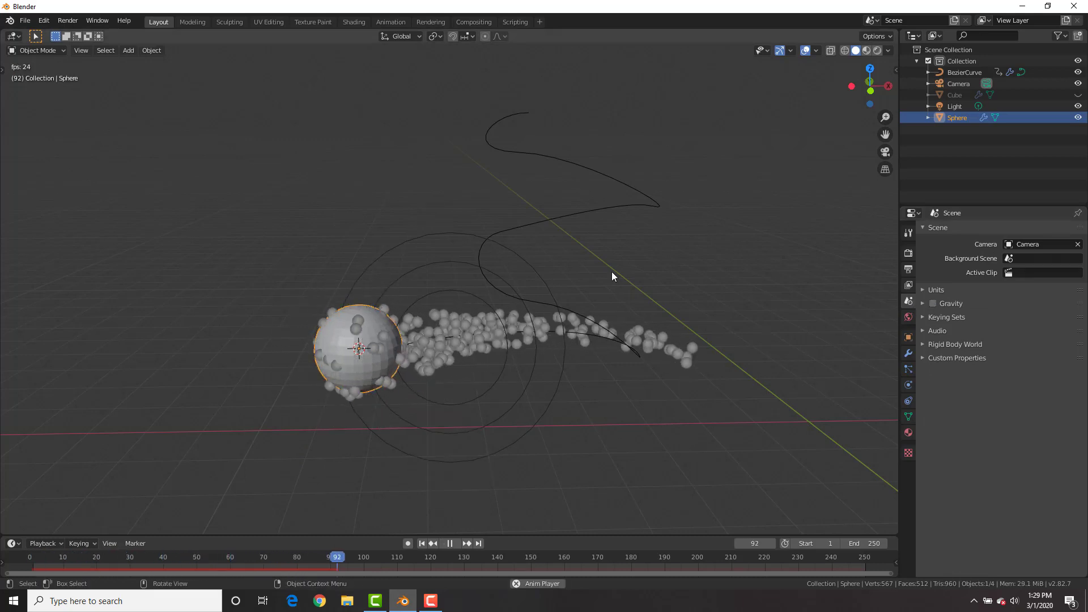
# Step: Raise the sphere's particle lifetime to 306.1 during playback
pyautogui.click(908, 369)
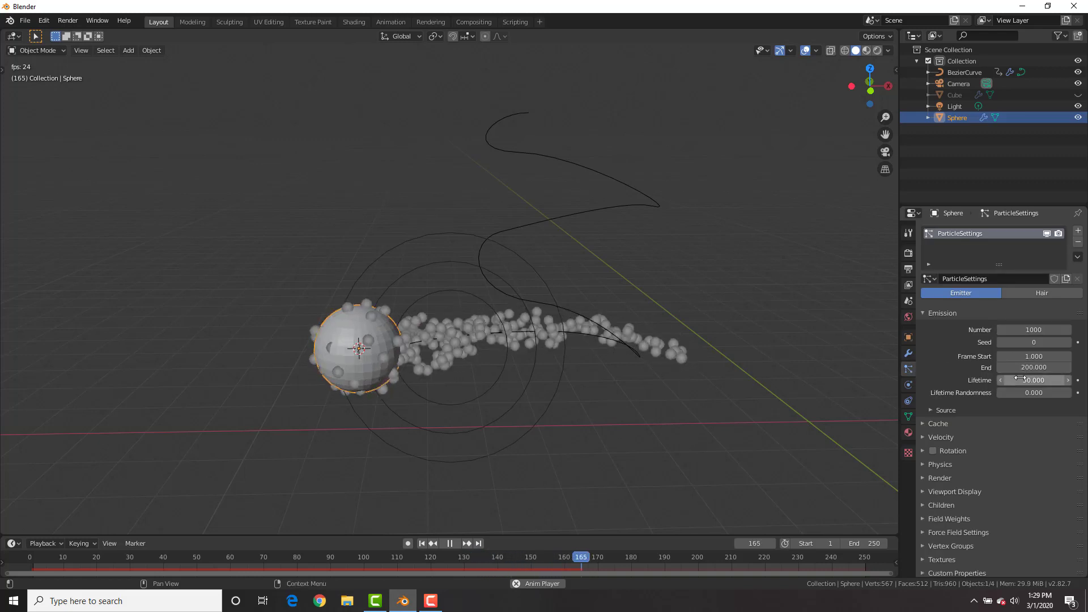
pyautogui.moveTo(1033, 380); pyautogui.dragTo(1082, 381)
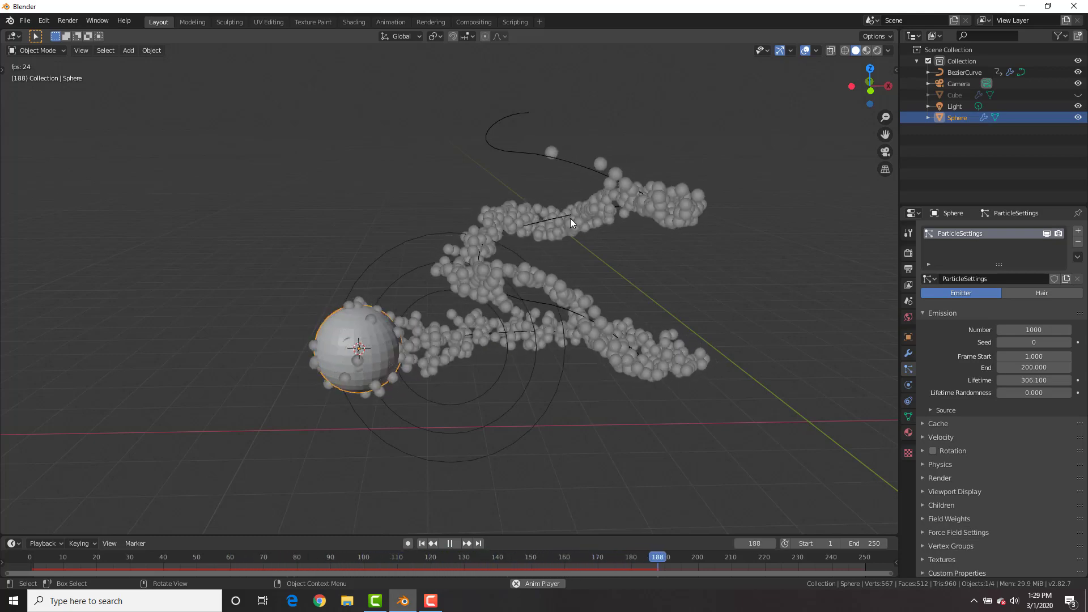
# Step: Try other flow values on the spiral curve's force field during playback, ending back at 1
pyautogui.click(549, 155)
pyautogui.click(908, 369)
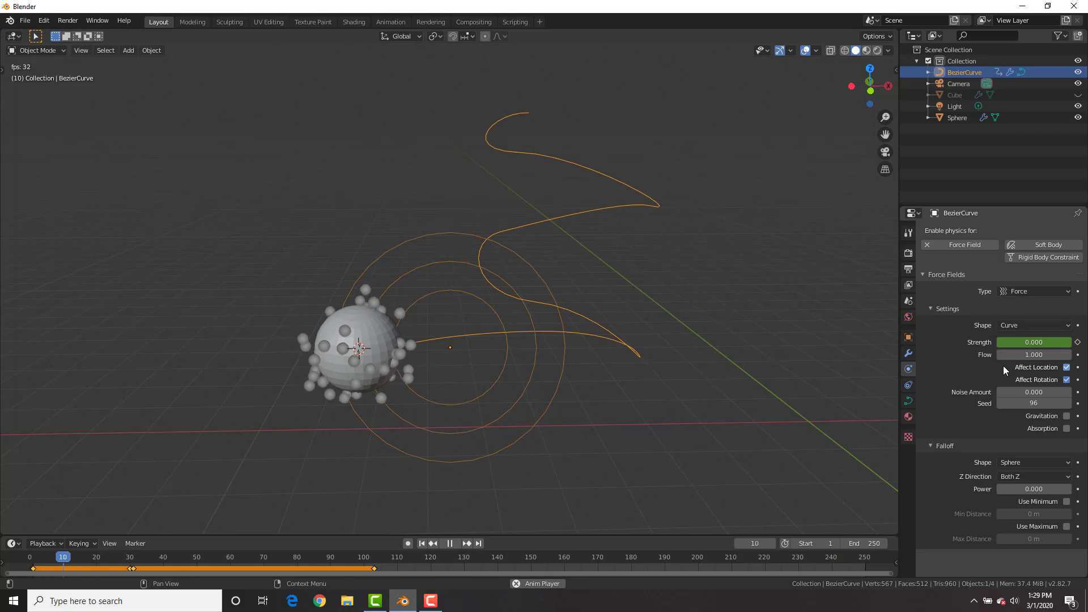
pyautogui.moveTo(1037, 354)
pyautogui.mouseDown()
pyautogui.moveTo(1082, 354)
pyautogui.moveTo(1032, 354)
pyautogui.mouseUp()
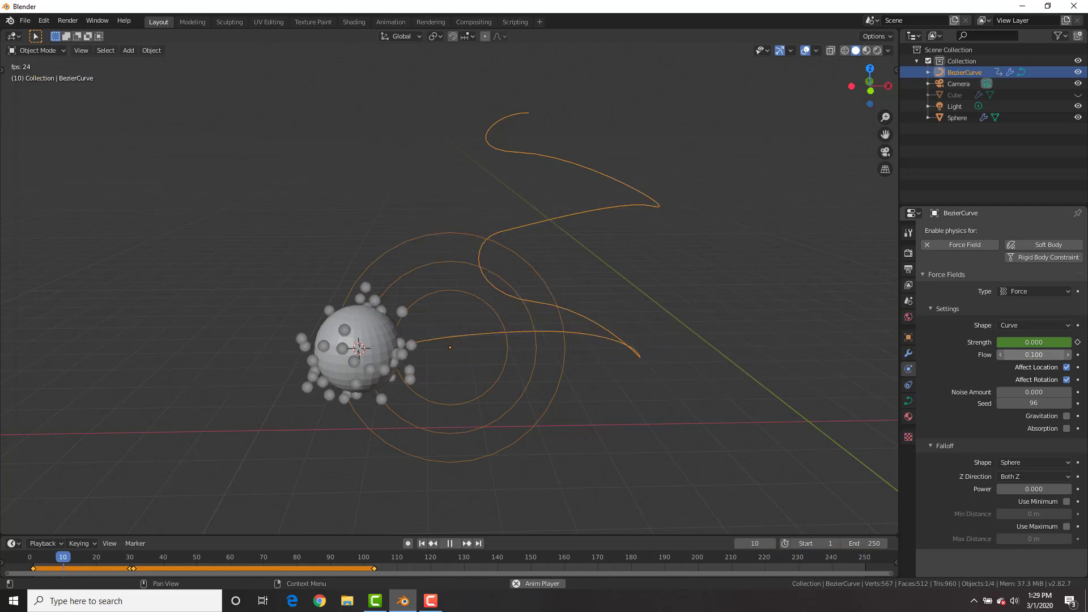
# Step: Stop playback and remove the particle system from the sphere
pyautogui.click(391, 325)
pyautogui.press('space')
pyautogui.click(907, 370)
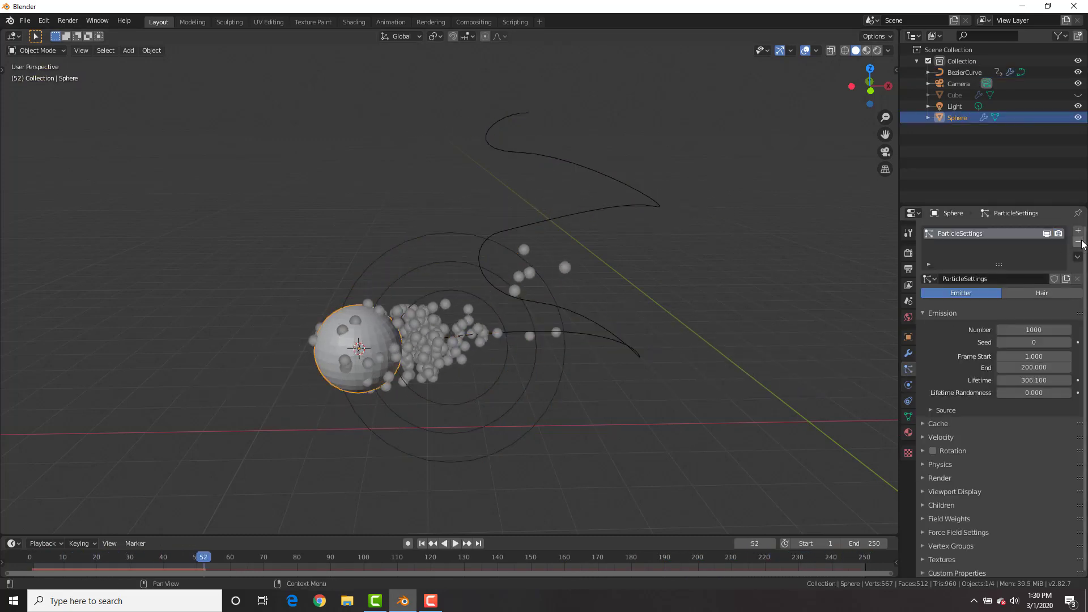
pyautogui.click(1080, 242)
# Step: Unhide the fluid domain cube and bring up its fluid physics settings
pyautogui.scroll(2, 532, 325)
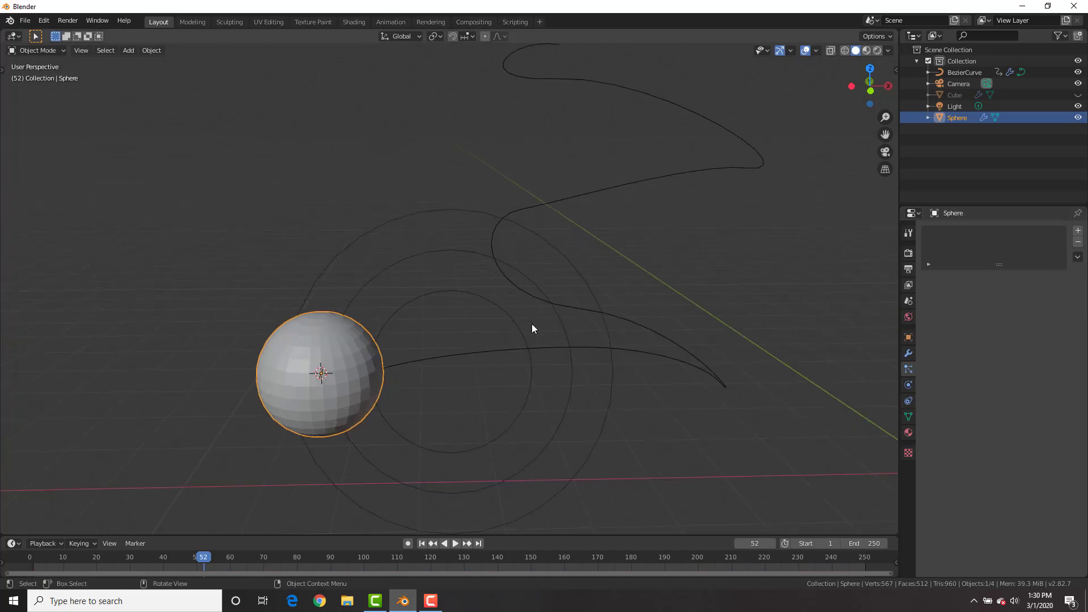
pyautogui.hotkey('alt', 'h')
pyautogui.moveTo(467, 334); pyautogui.dragTo(316, 190, button='middle')
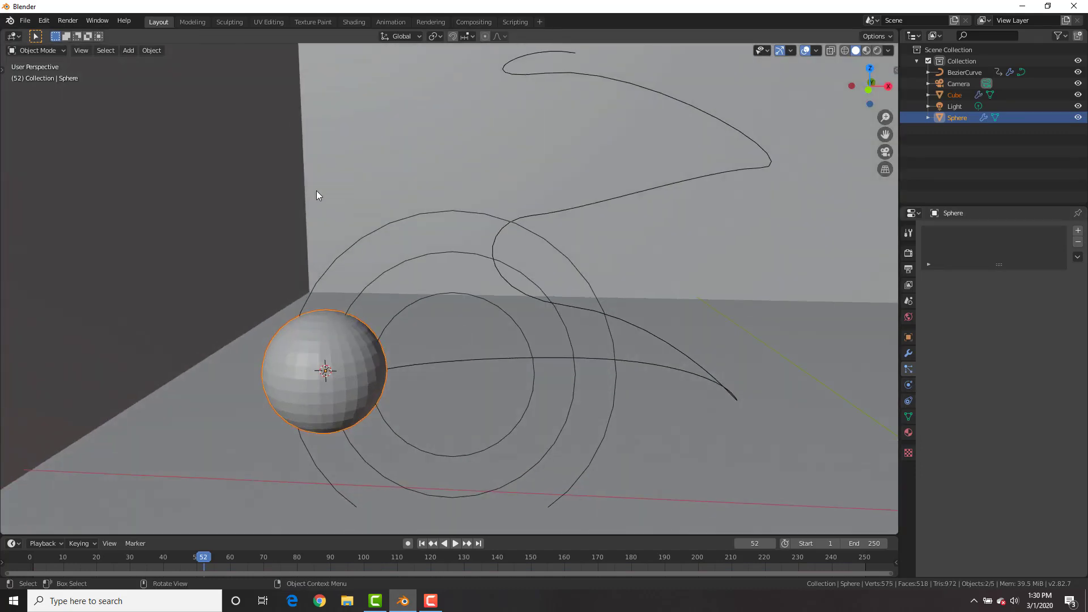
pyautogui.click(908, 300)
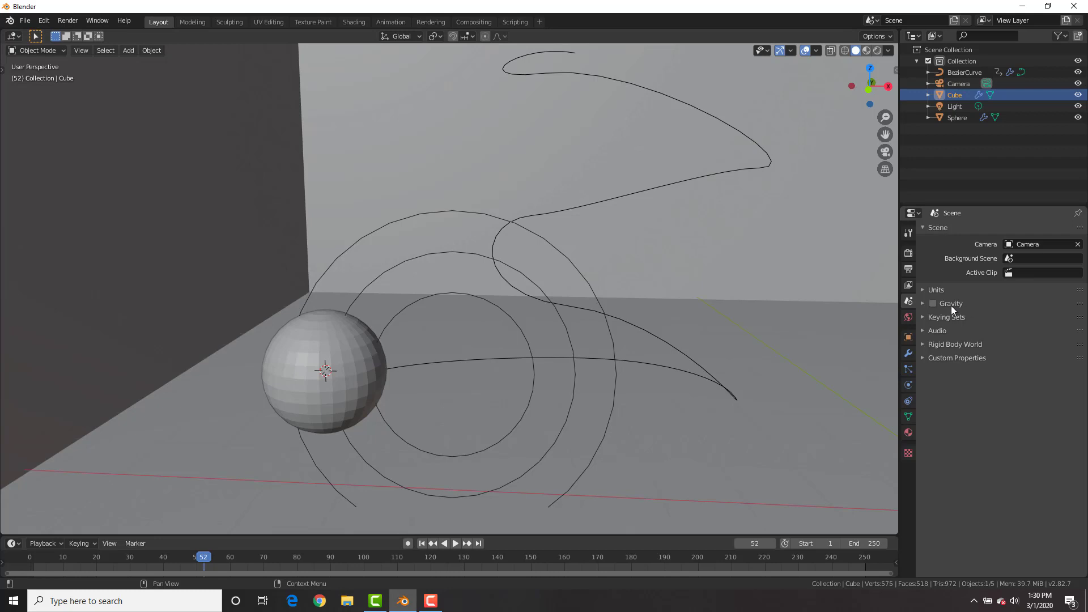
pyautogui.click(909, 385)
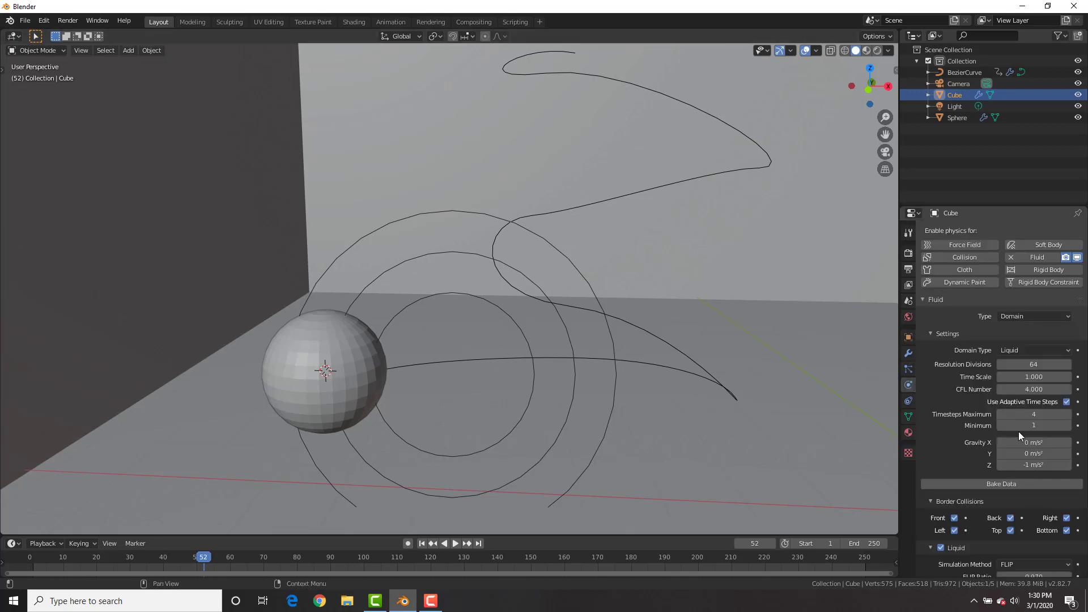
pyautogui.scroll(-2, 1020, 408)
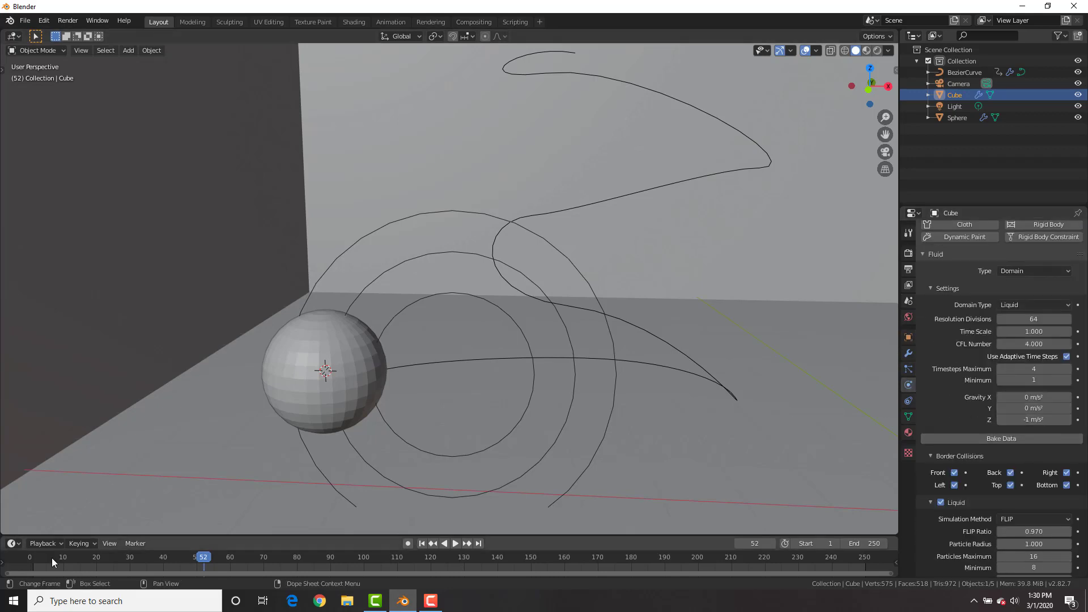
# Step: Set the liquid domain's gravity to 0 on all axes and keyframe it at frames 1 and 130
pyautogui.press('space')
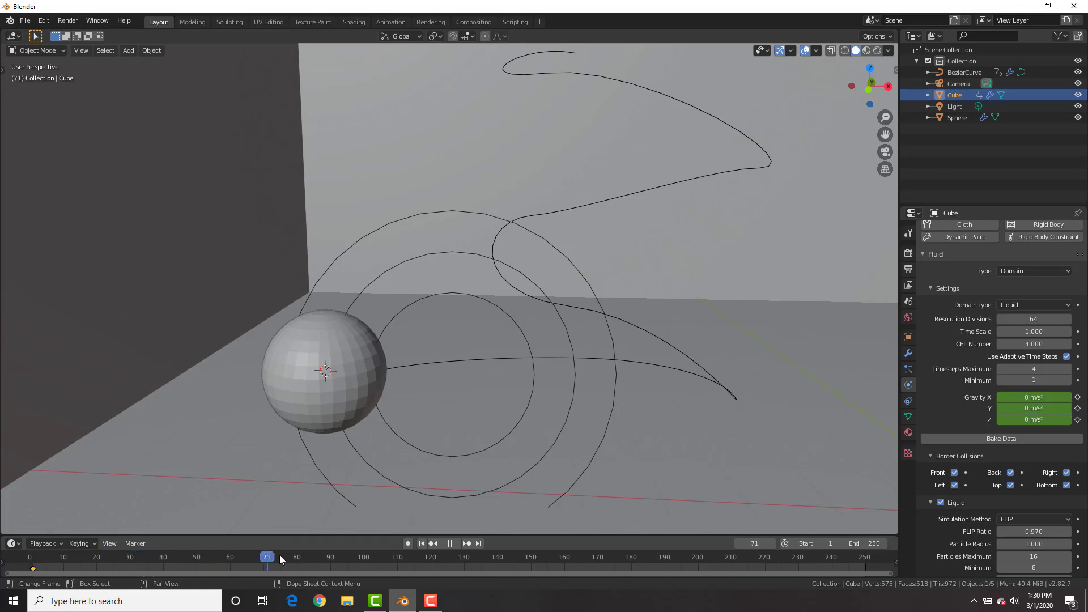
pyautogui.press('space')
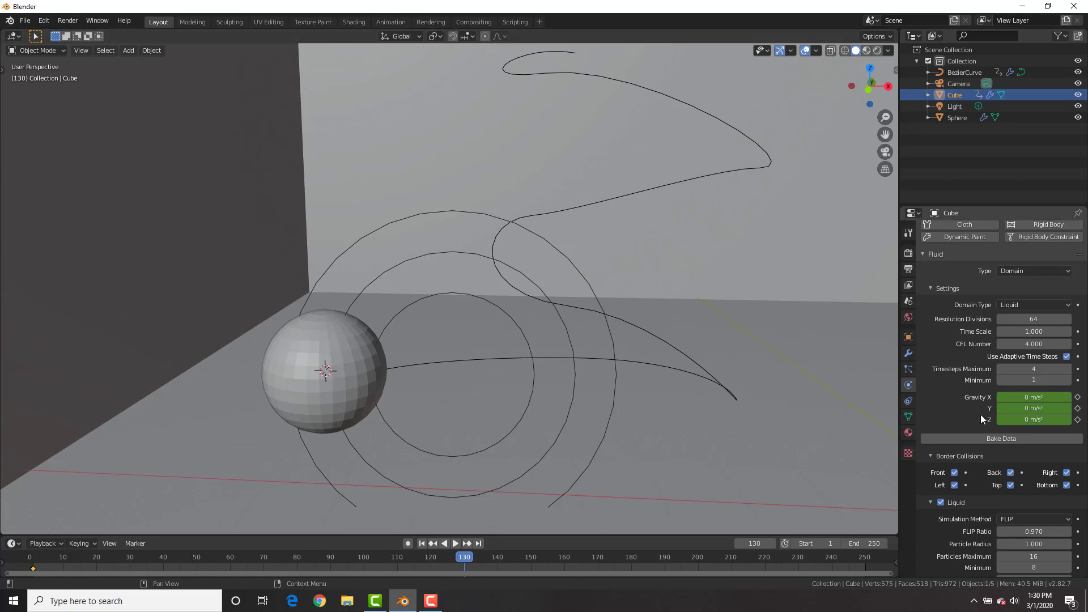
pyautogui.press('i')
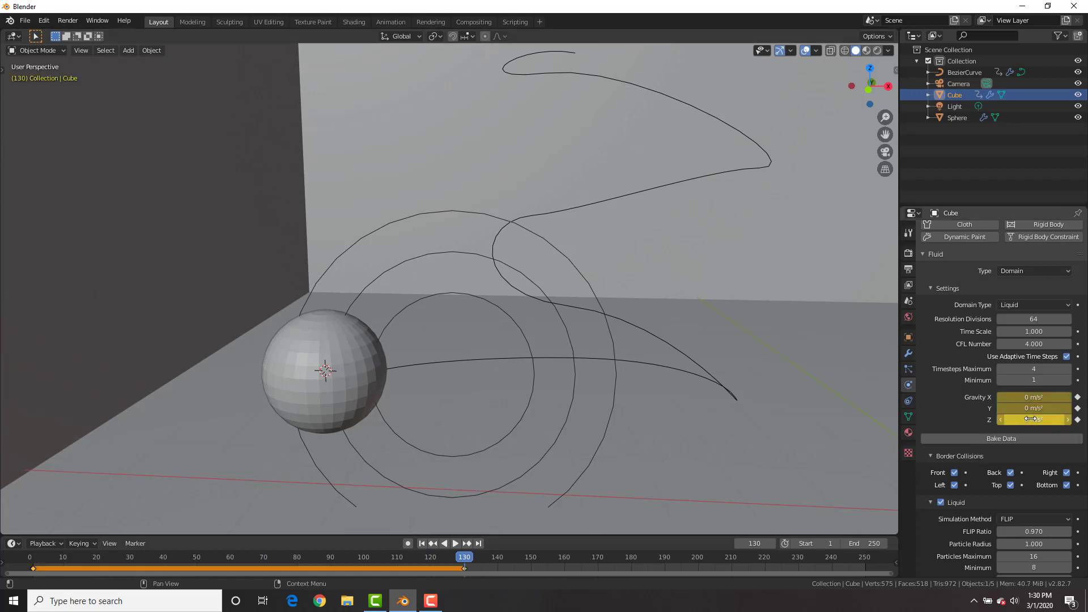
# Step: Review the sphere's flow settings, then select the domain cube and start baking its fluid data
pyautogui.click(348, 371)
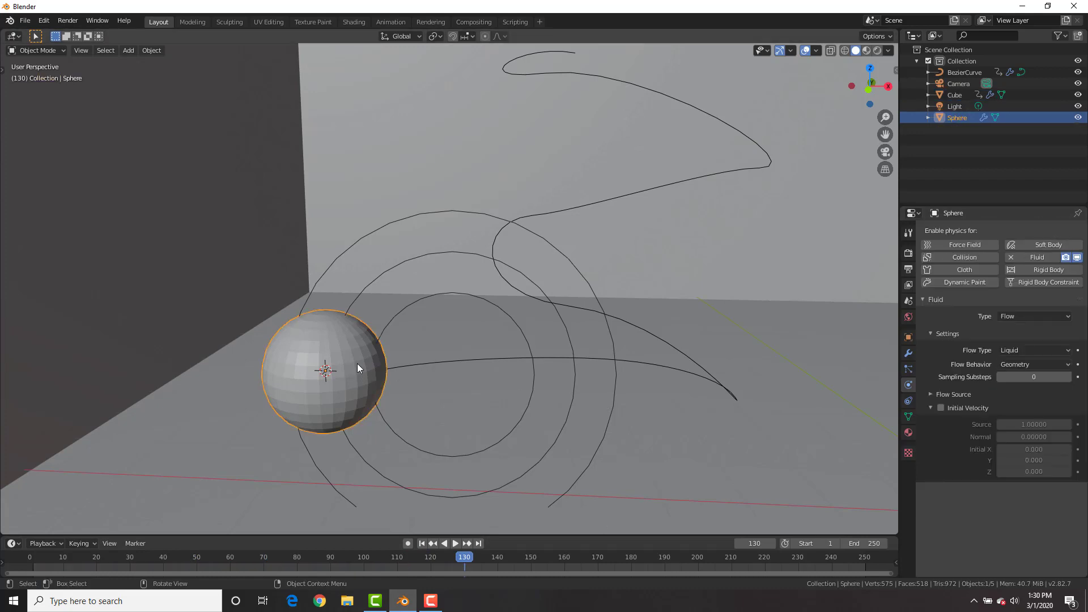
pyautogui.click(556, 359)
pyautogui.click(381, 220)
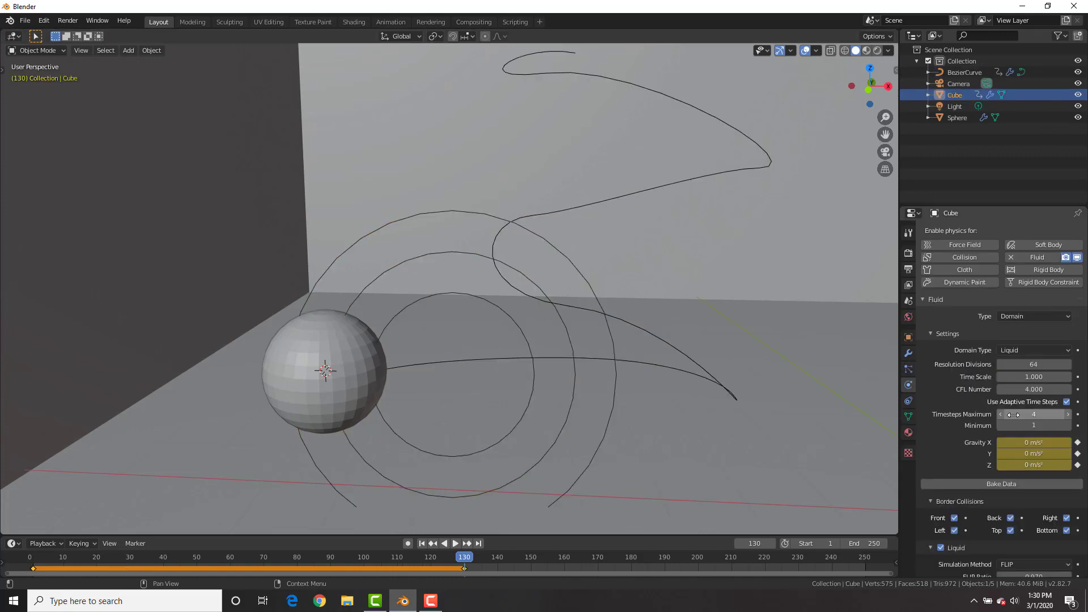
pyautogui.scroll(-3, 1011, 417)
pyautogui.click(993, 415)
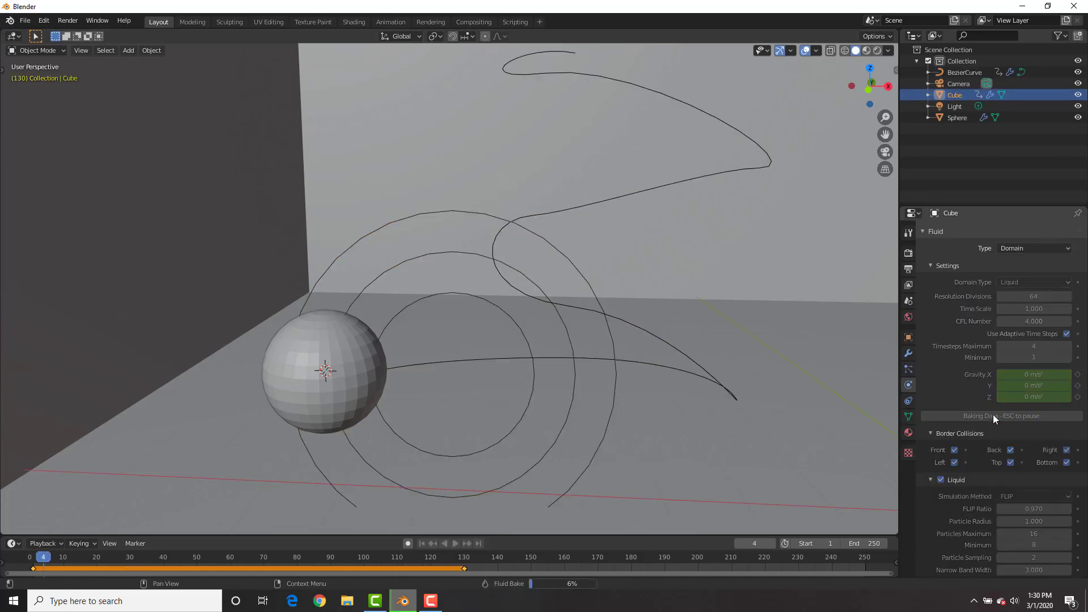
# Step: Cancel the running bake, extend the domain's cache end frame, and bake the fluid data again
pyautogui.press('Escape')
pyautogui.scroll(-10, 991, 414)
pyautogui.click(1034, 512)
pyautogui.write('50')
pyautogui.press('Return')
pyautogui.scroll(12, 1023, 502)
pyautogui.click(970, 485)
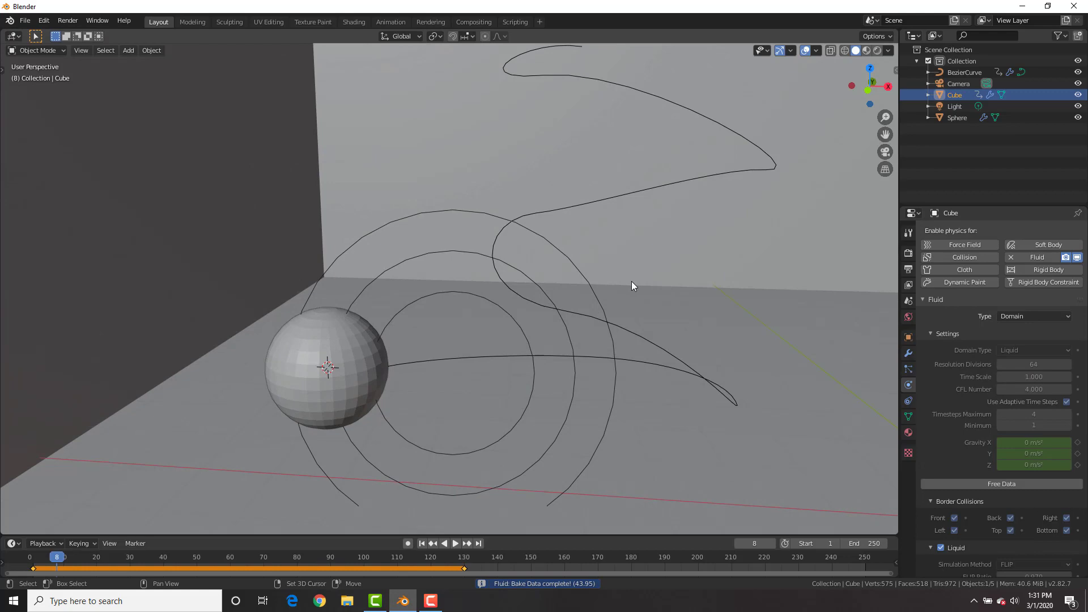
# Step: Play the baked liquid simulation from the start and examine how the particles follow the spiral from different angles
pyautogui.press('space')
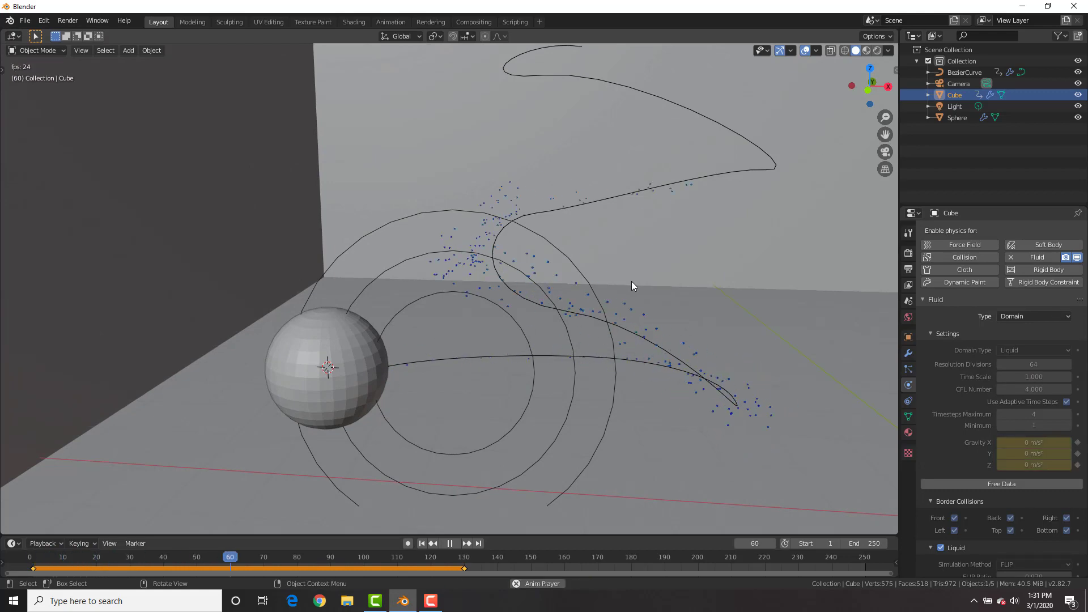
pyautogui.moveTo(635, 259); pyautogui.dragTo(603, 273, button='middle')
pyautogui.press('space')
pyautogui.press('space')
pyautogui.press('space')
pyautogui.hotkey('shift', 'Left')
pyautogui.press('space')
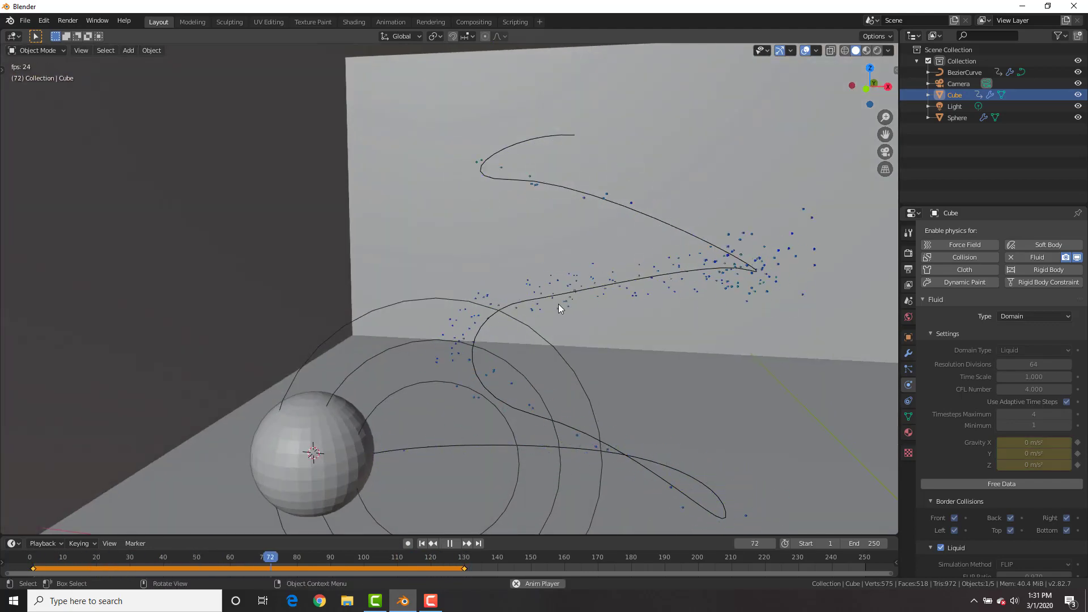
pyautogui.press('space')
pyautogui.press('space')
# Step: Enter curve editing on the spiral and raise a point near its top end along Z
pyautogui.moveTo(559, 315); pyautogui.dragTo(512, 224, button='middle')
pyautogui.click(468, 181)
pyautogui.press('Tab')
pyautogui.keyDown('shift'); pyautogui.click(531, 205); pyautogui.keyUp('shift')
pyautogui.press('g')
pyautogui.press('z')
pyautogui.click(533, 173)
# Step: Raise the spiral's topmost end point along Z and leave curve editing
pyautogui.click(526, 152)
pyautogui.press('g')
pyautogui.press('z')
pyautogui.click(527, 130)
pyautogui.press('Tab')
pyautogui.click(599, 212)
pyautogui.click(599, 212)
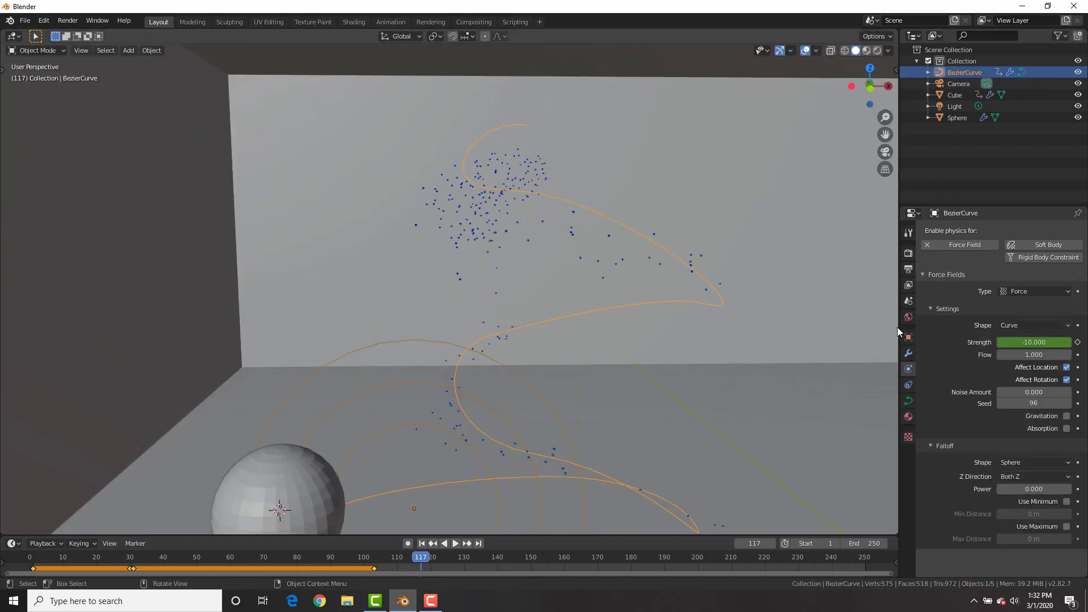
# Step: At frame 104, set the curve force field's strength to 10 and keyframe it
pyautogui.moveTo(419, 558); pyautogui.dragTo(378, 561)
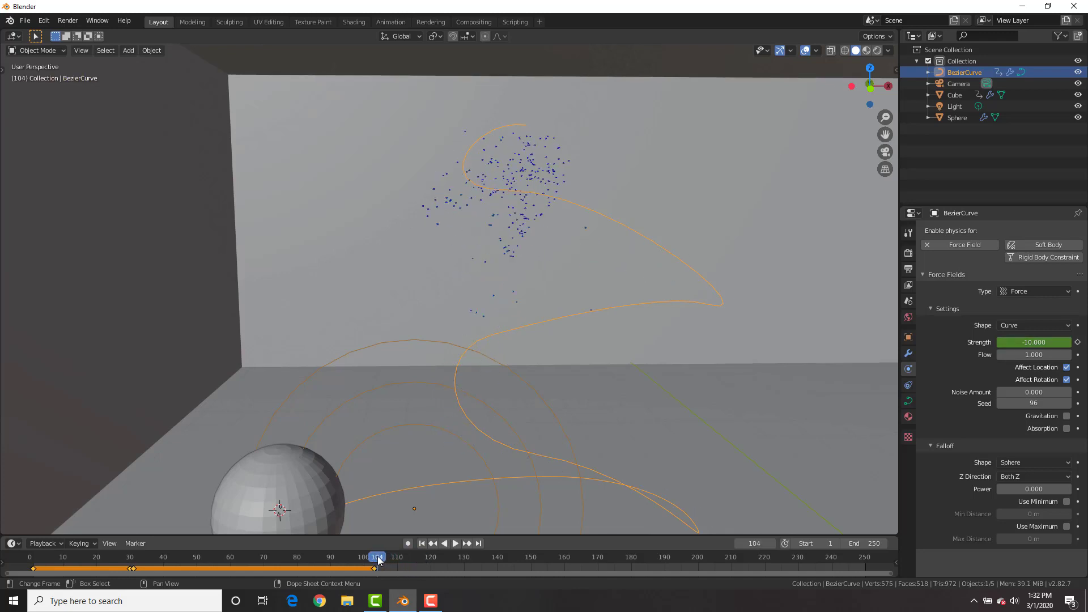
pyautogui.click(1035, 342)
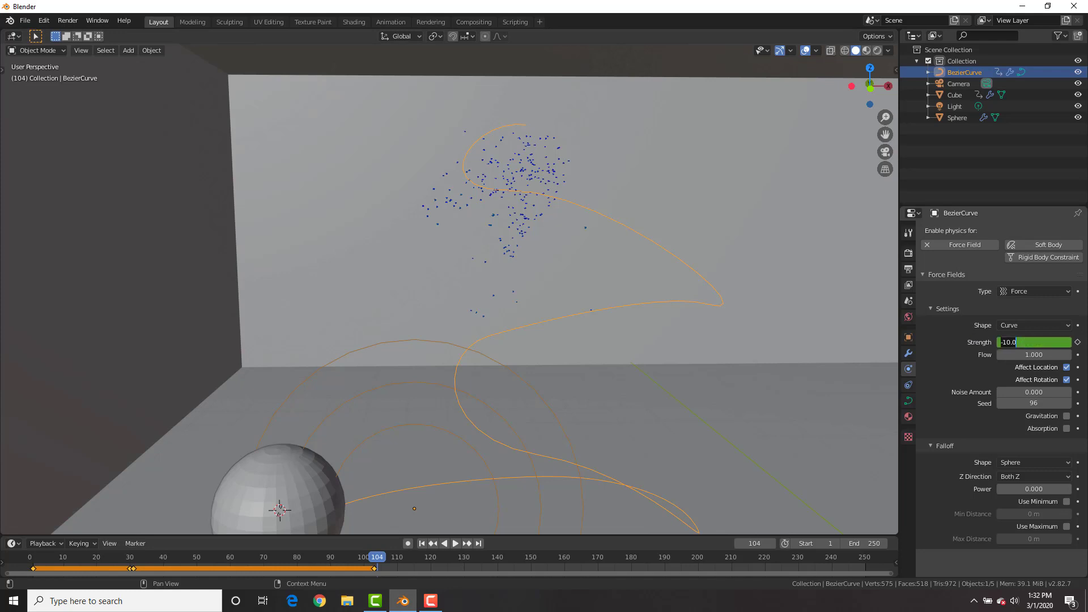
pyautogui.press('Return')
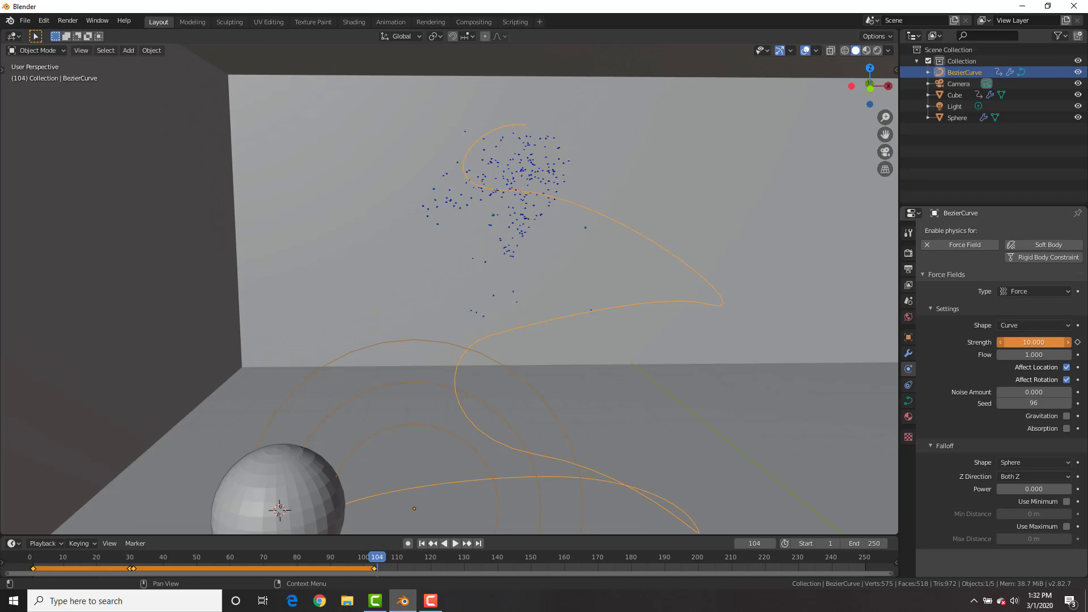
pyautogui.press('i')
# Step: Advance to frame 108 and keyframe the force field's strength of 10 there
pyautogui.press('space')
pyautogui.press('space')
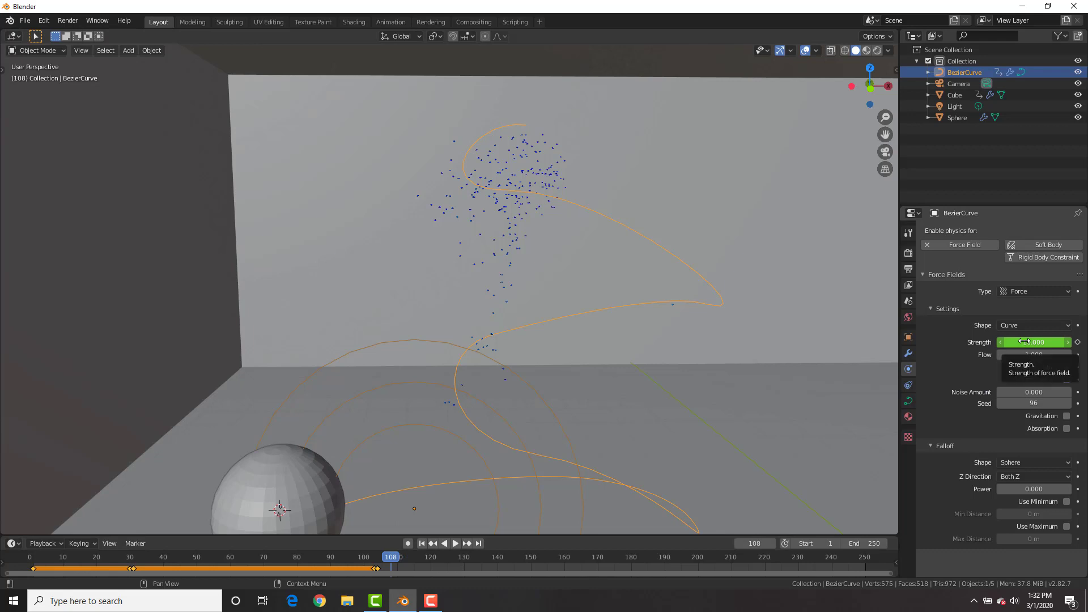
pyautogui.press('i')
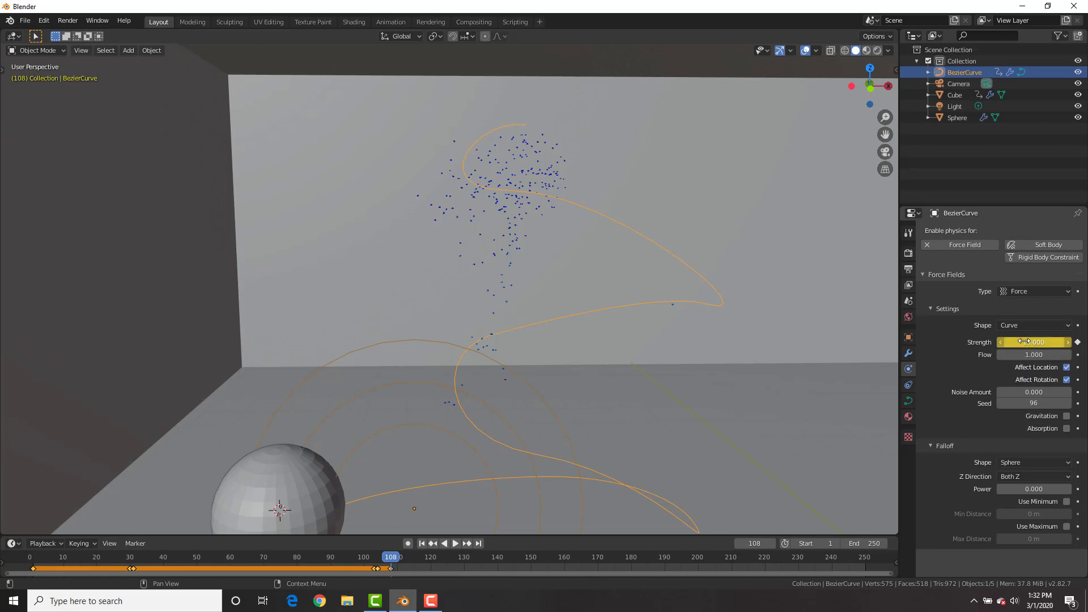
# Step: At frame 109, set the curve force field's strength to 0 and keyframe it
pyautogui.click(394, 560)
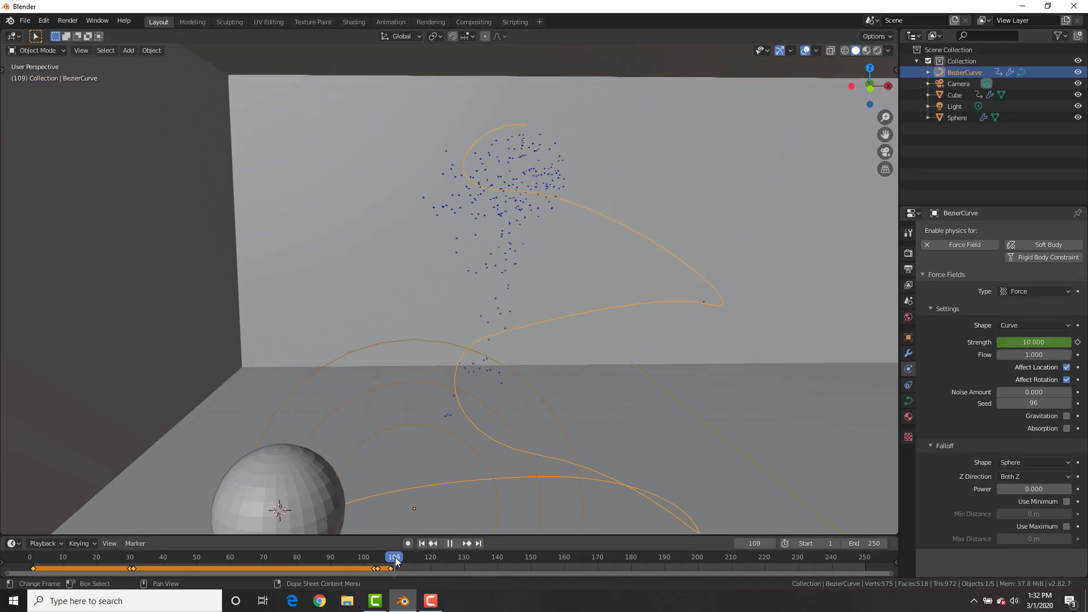
pyautogui.click(1020, 342)
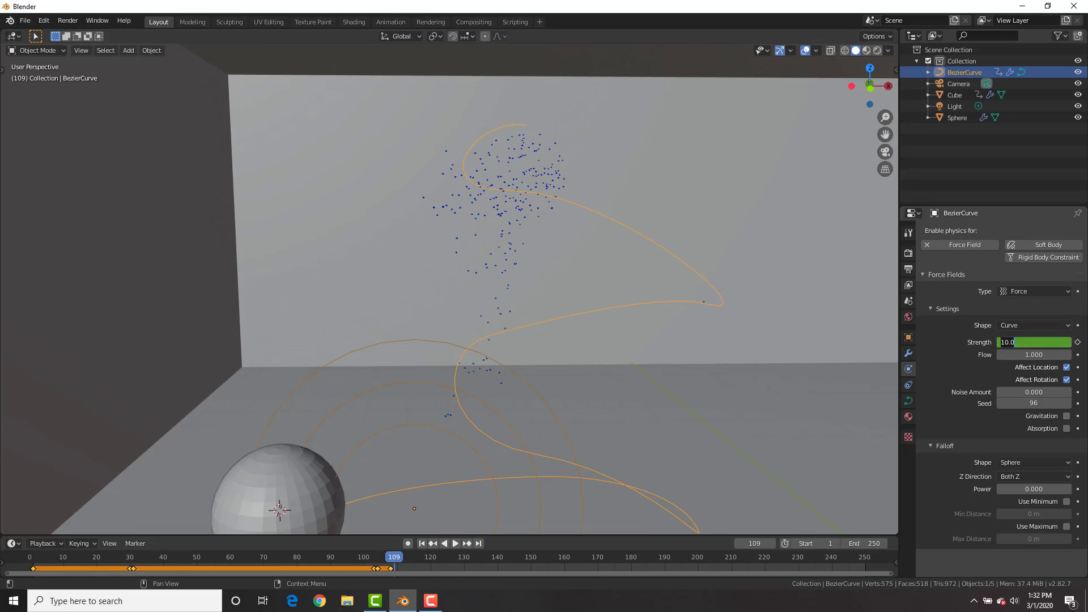
pyautogui.write('0')
pyautogui.press('Return')
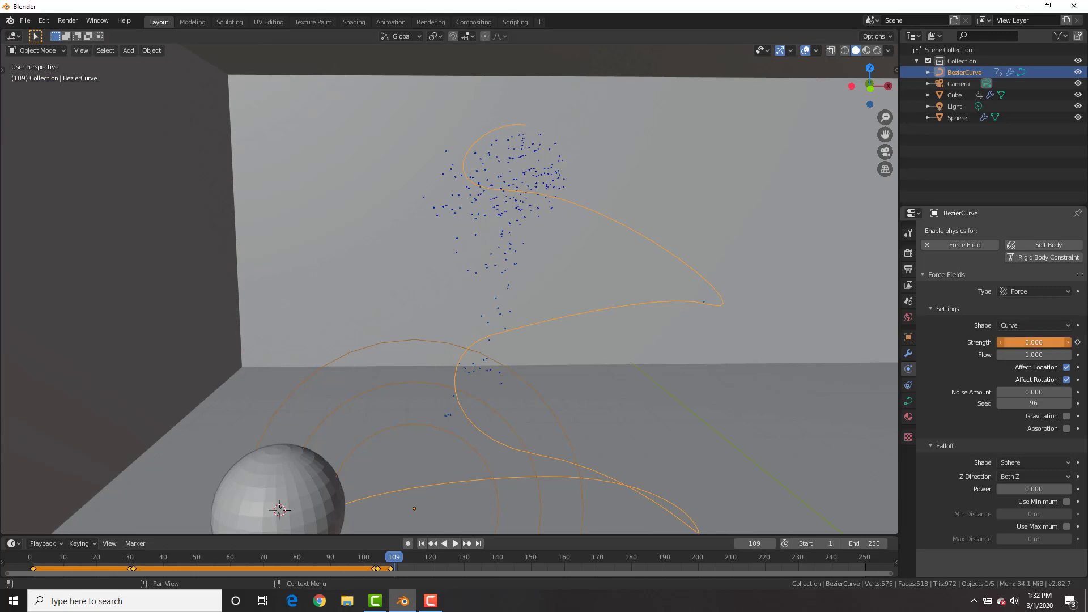
pyautogui.press('i')
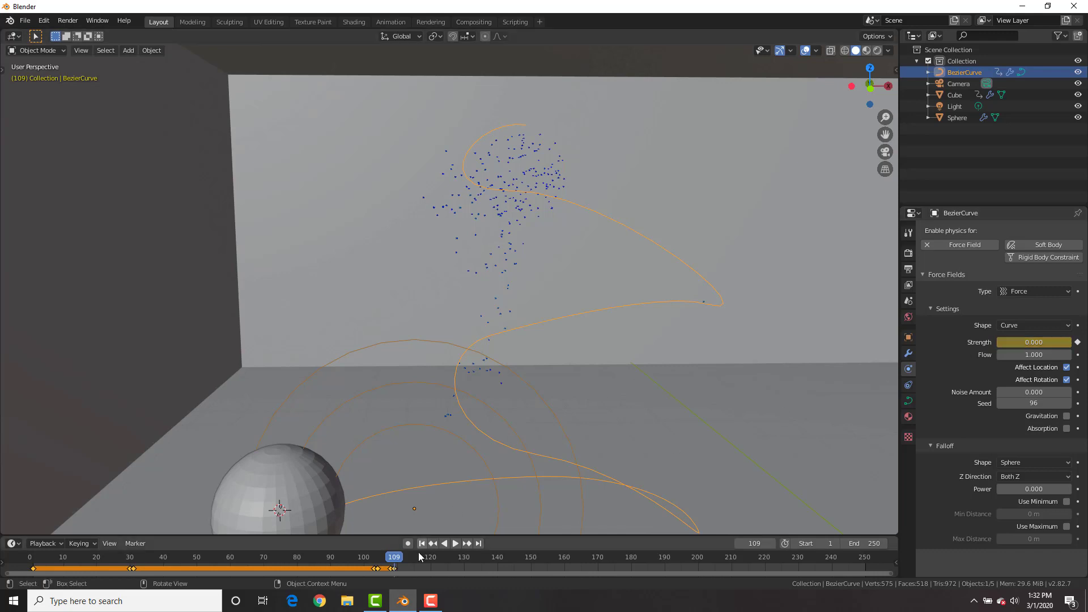
# Step: Free the fluid domain's old data, bake it again with the changed force field, and play back the simulation
pyautogui.click(781, 243)
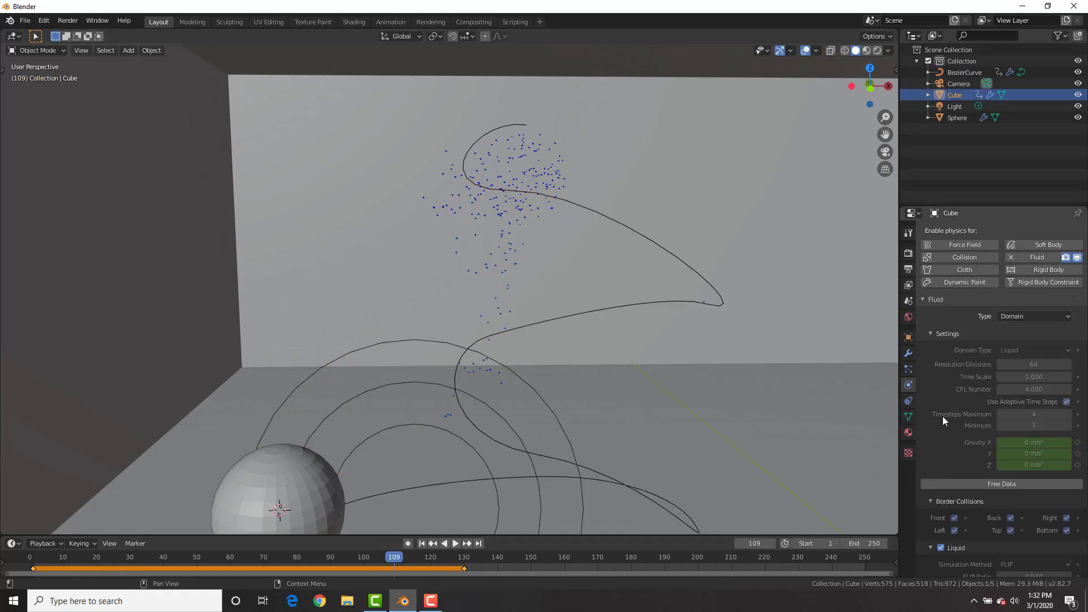
pyautogui.click(991, 484)
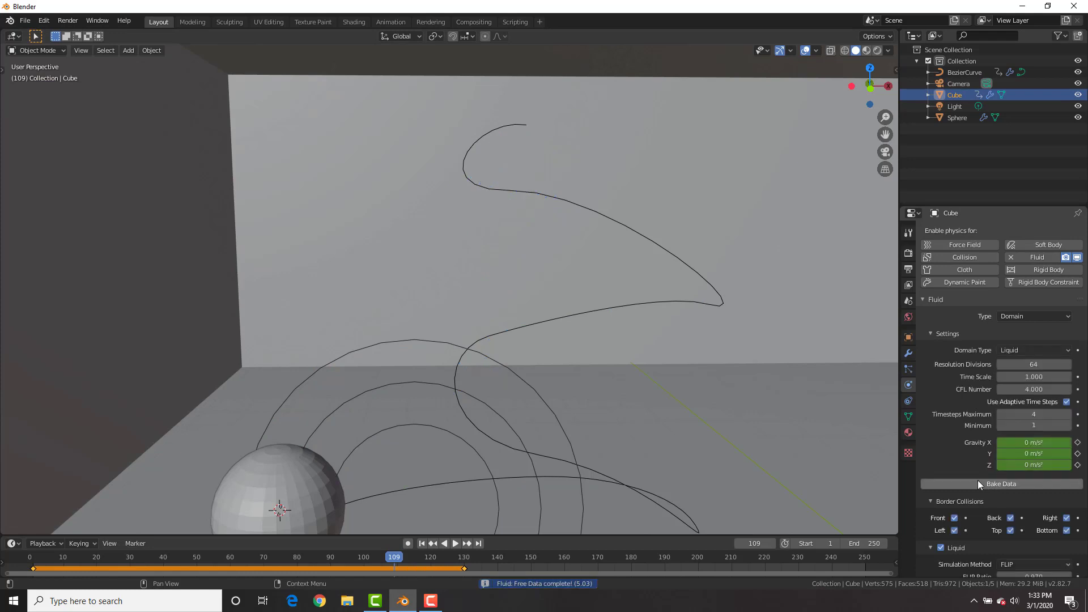
pyautogui.click(977, 483)
pyautogui.press('space')
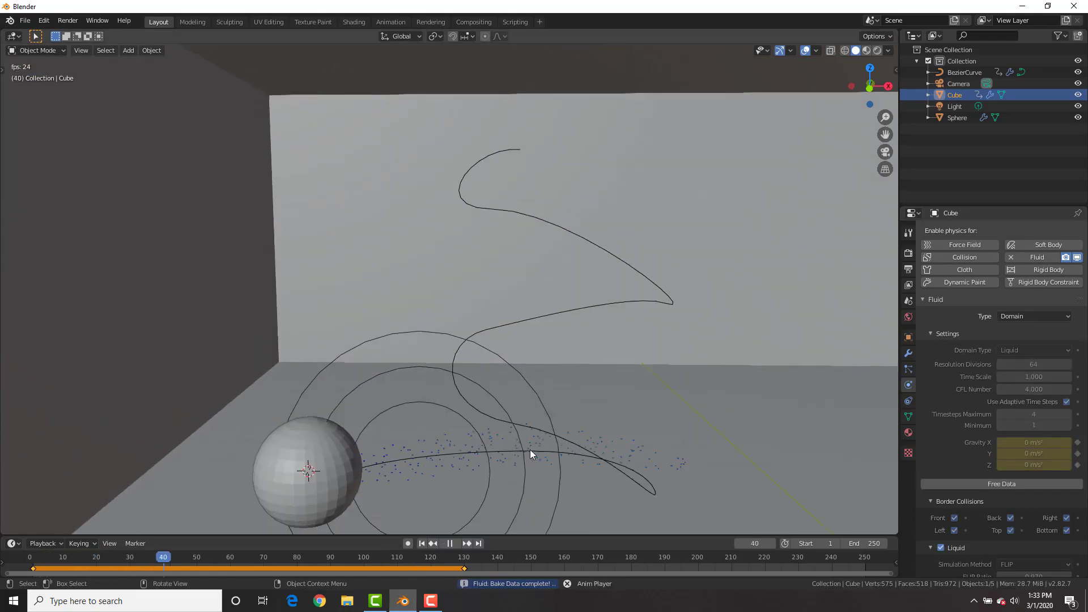
pyautogui.press('space')
pyautogui.moveTo(701, 189); pyautogui.dragTo(567, 127, button='middle')
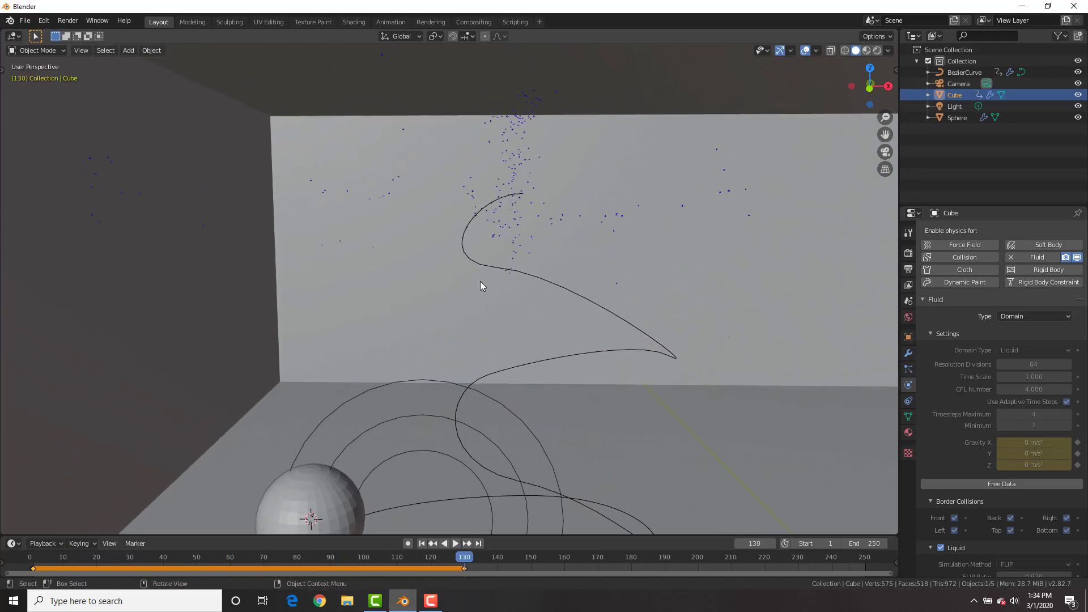
# Step: Free the domain's baked data, set its Z gravity to -9 at frame 160, and keyframe the gravity
pyautogui.click(987, 486)
pyautogui.click(470, 561)
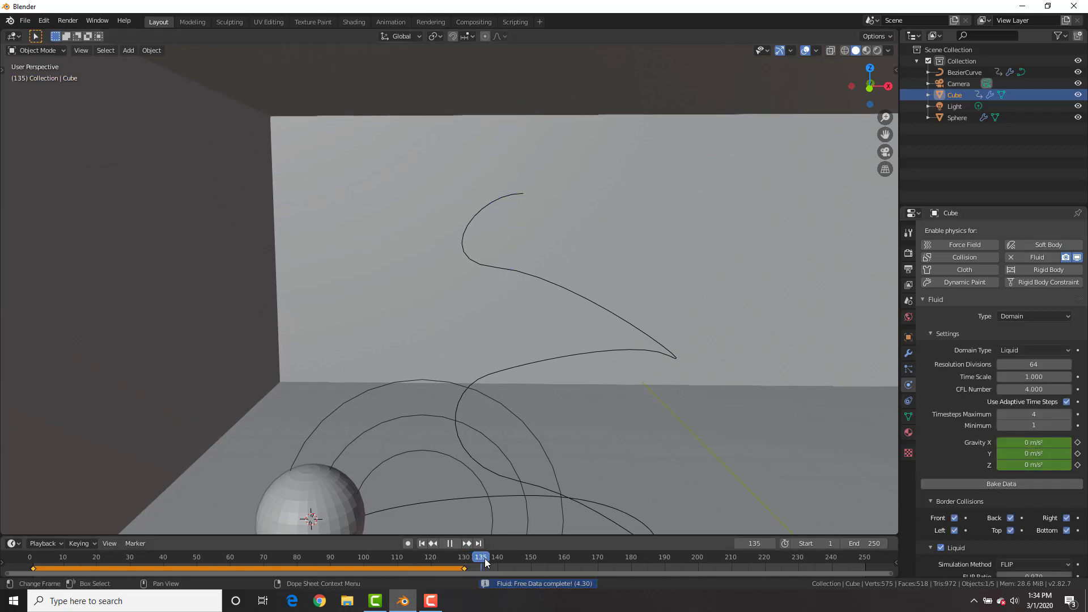
pyautogui.press('space')
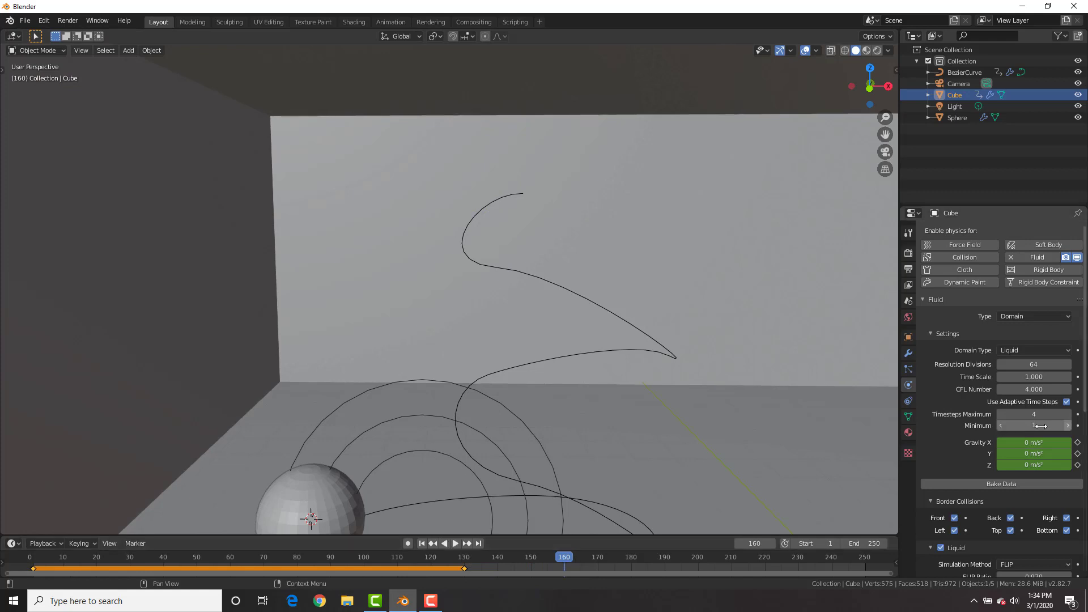
pyautogui.click(1063, 465)
pyautogui.press('Return')
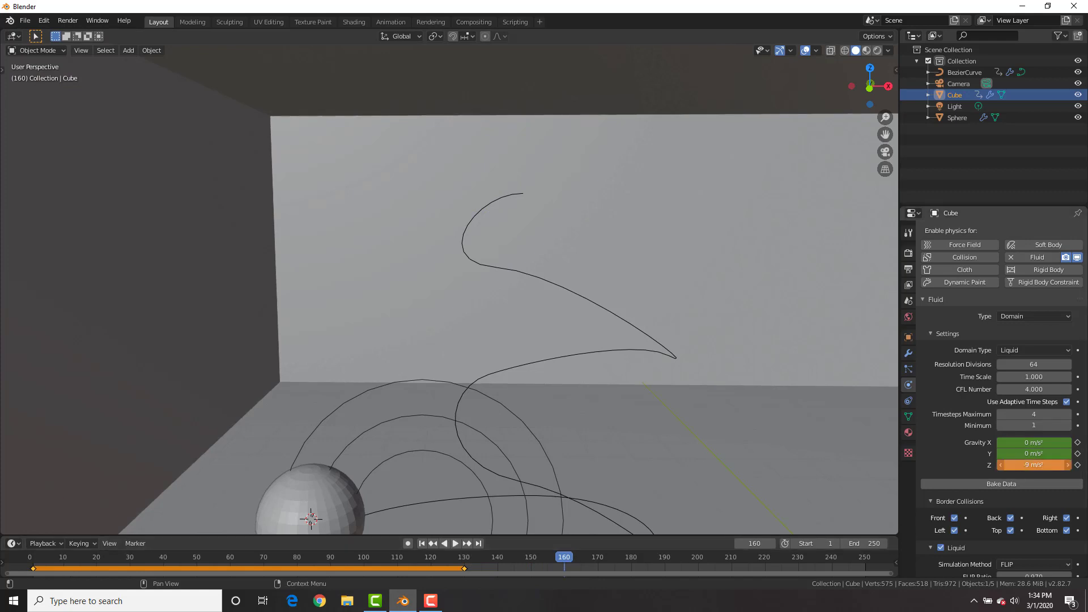
pyautogui.press('i')
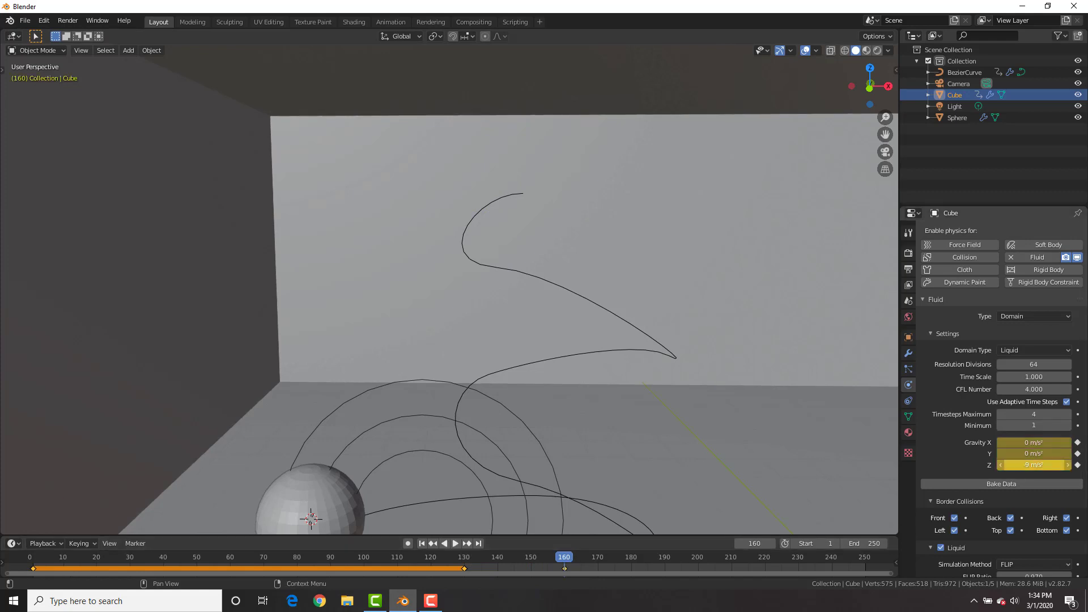
# Step: Bake the domain's fluid data with the keyframed gravity and play back the particles
pyautogui.click(974, 483)
pyautogui.keyDown('shift'); pyautogui.moveTo(545, 400); pyautogui.dragTo(573, 335, button='middle'); pyautogui.keyUp('shift')
pyautogui.press('space')
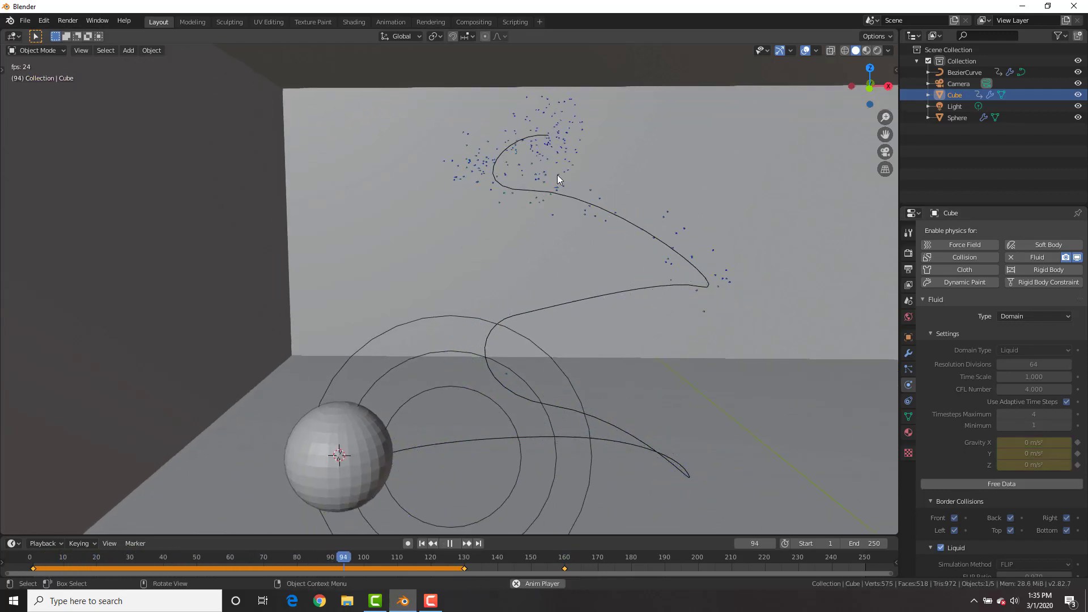
pyautogui.press('space')
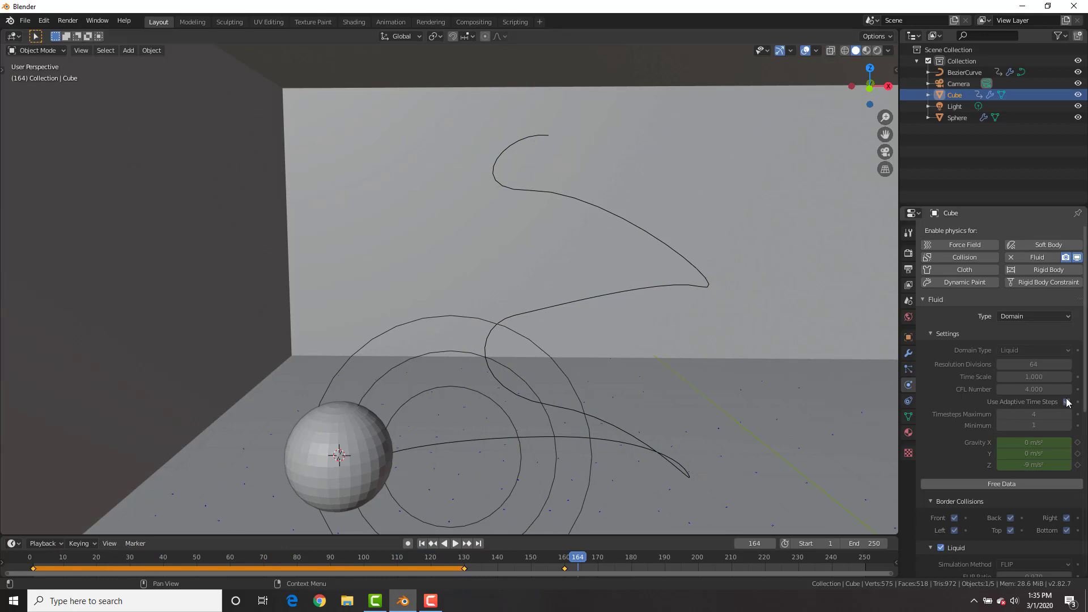
# Step: Bake the domain's liquid mesh and play the animation from the first frame
pyautogui.scroll(-10, 1042, 396)
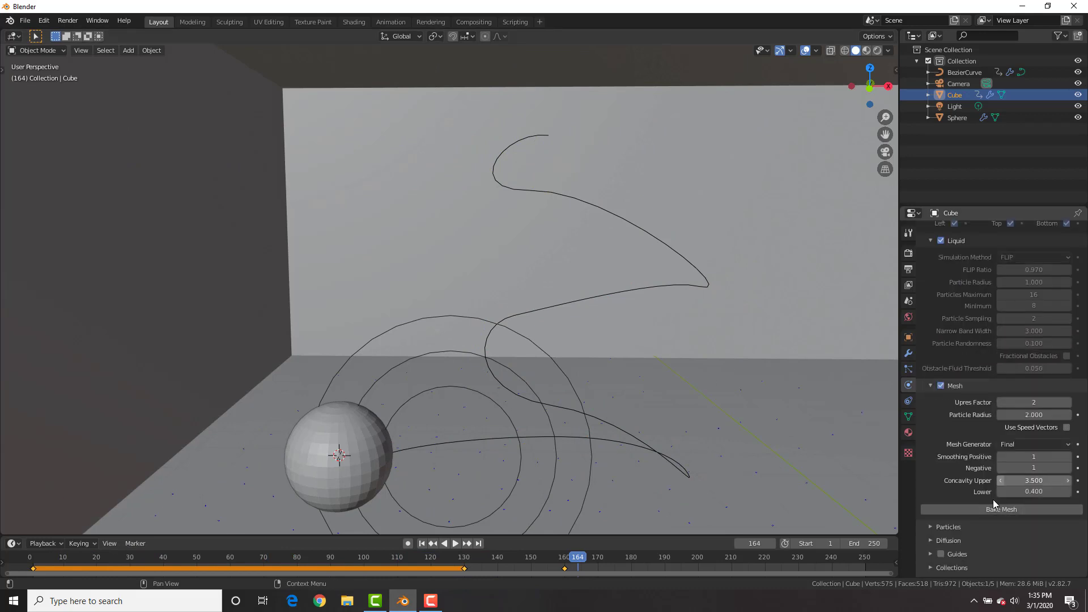
pyautogui.click(1000, 509)
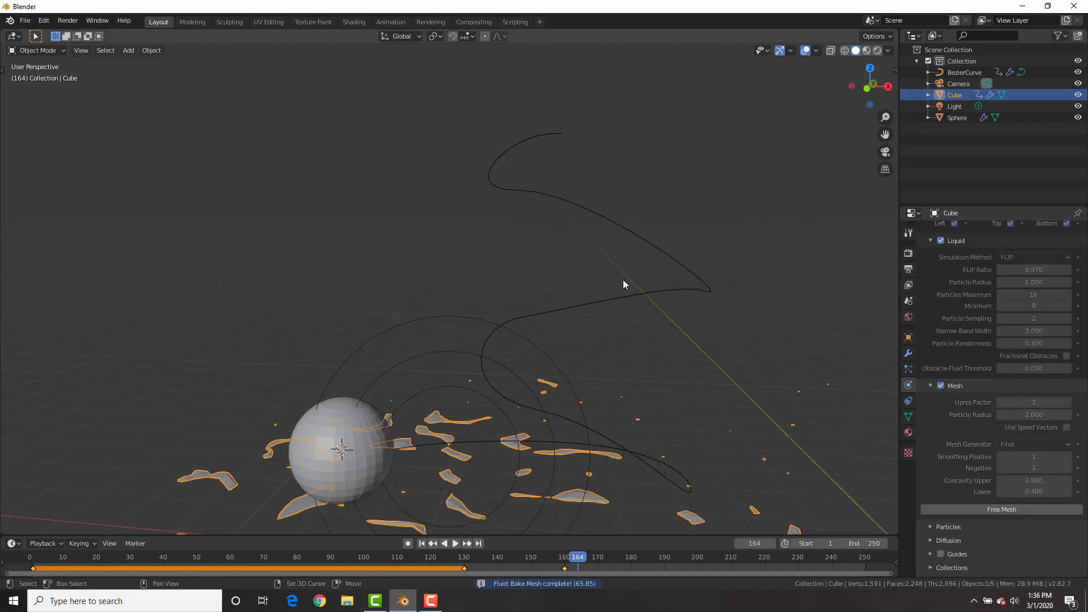
pyautogui.hotkey('shift', 'Left')
pyautogui.press('space')
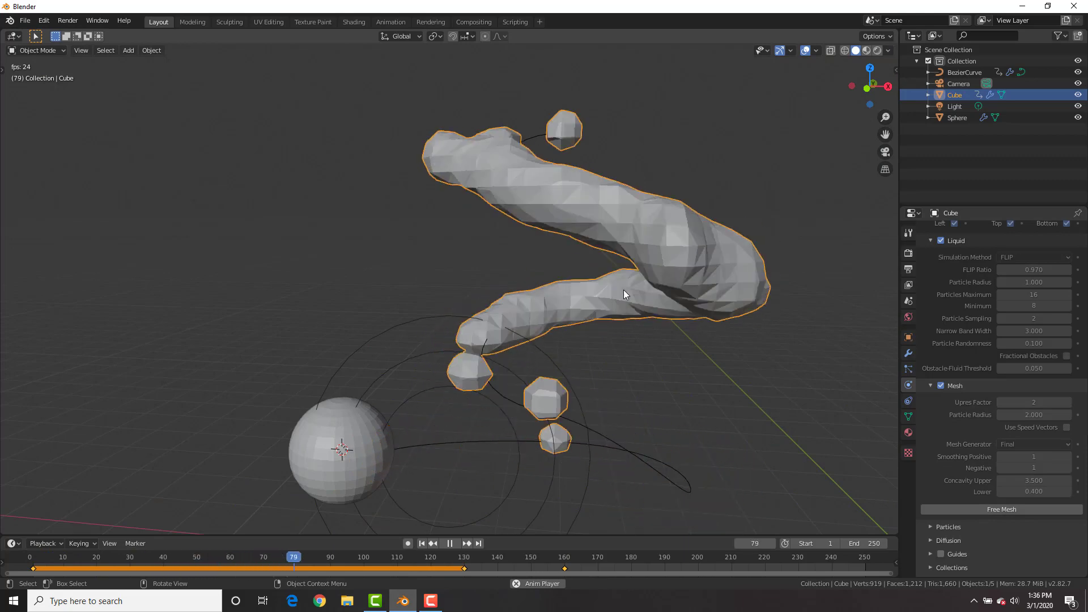
pyautogui.press('space')
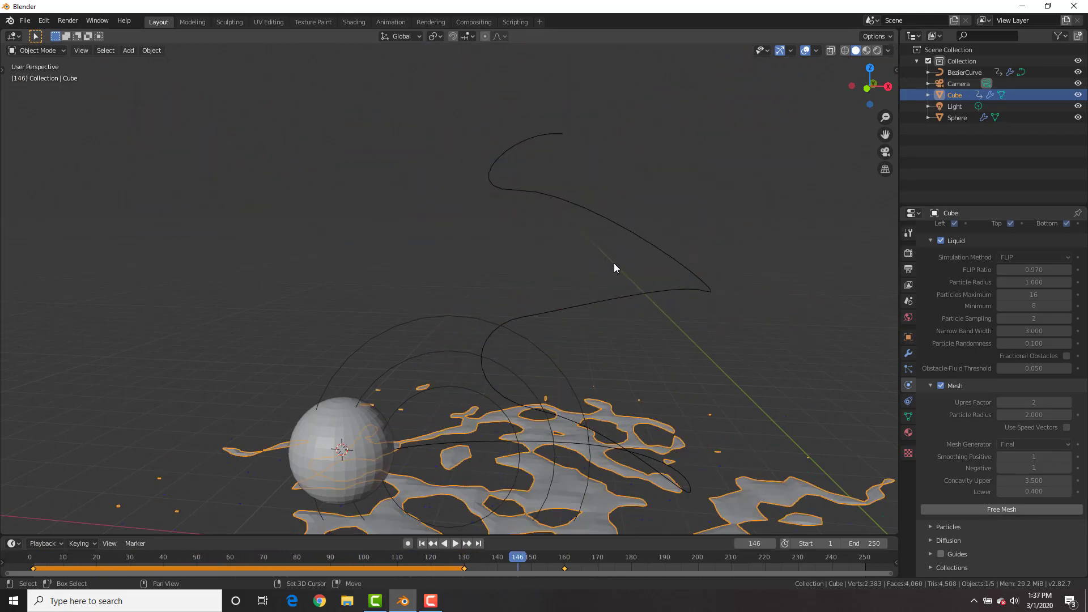
# Step: Replay the meshed liquid from the first frame to examine how it follows the spiral and falls
pyautogui.hotkey('shift', 'Left')
pyautogui.press('space')
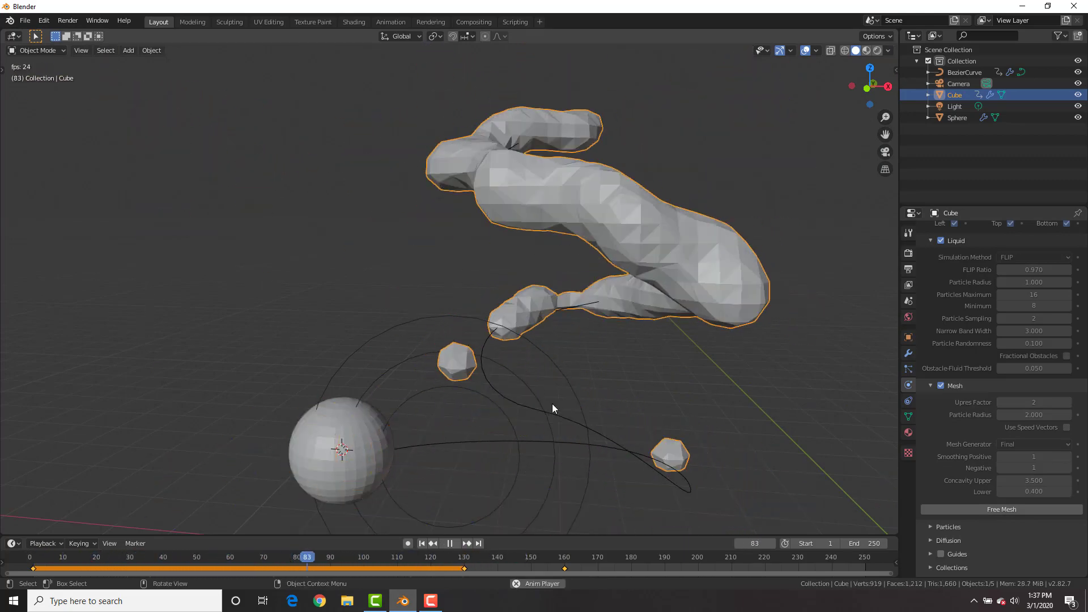
pyautogui.press('space')
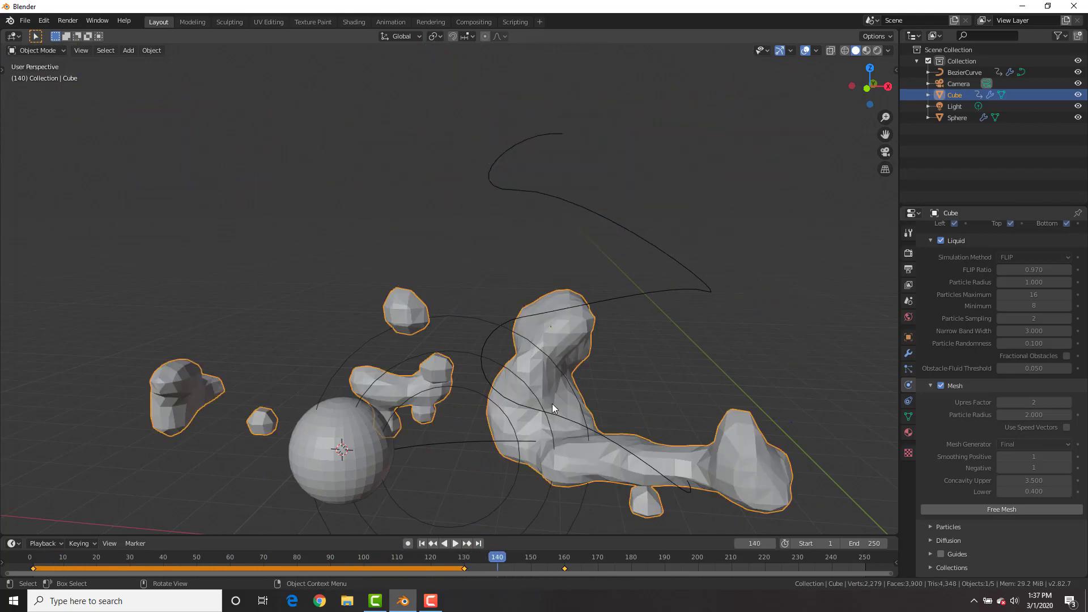
pyautogui.hotkey('shift', 'Left')
pyautogui.press('space')
pyautogui.press('space')
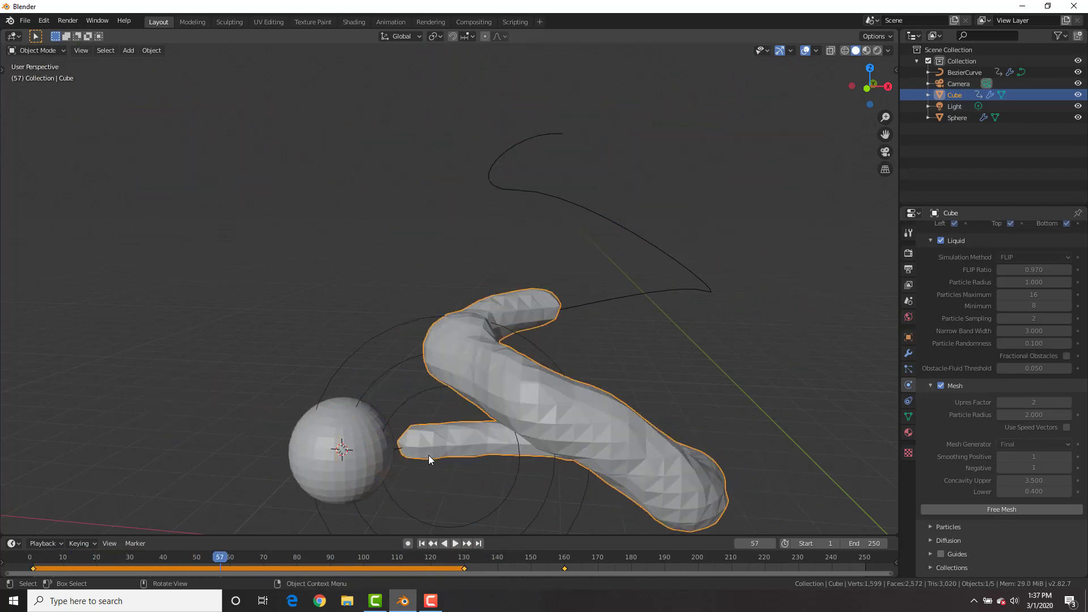
pyautogui.press('space')
pyautogui.press('space')
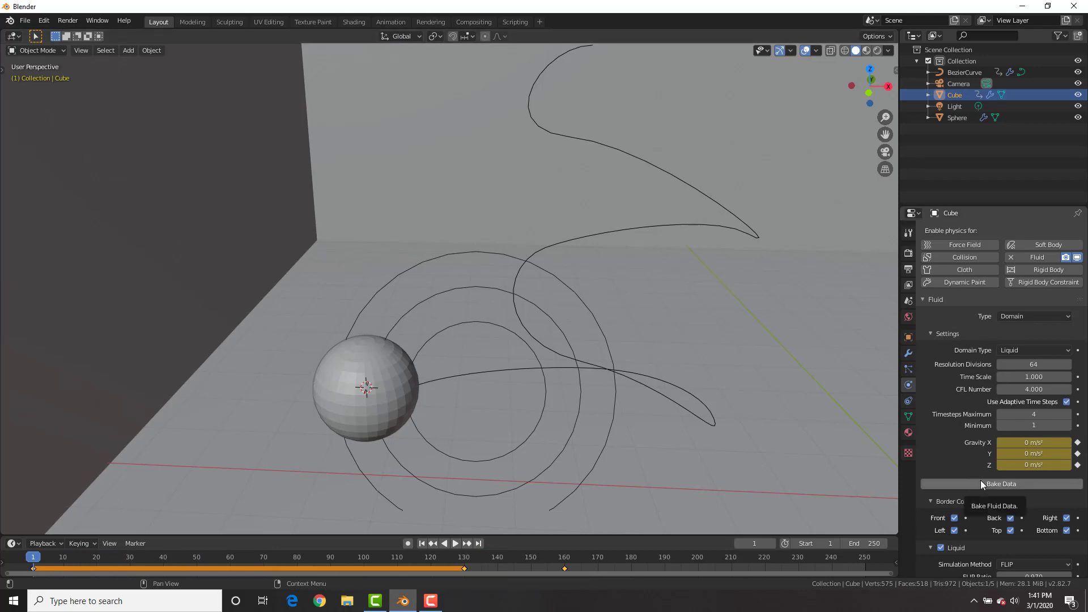
# Step: In the force field curve, move the second control point along Y toward the sphere's centre line
pyautogui.moveTo(616, 366); pyautogui.dragTo(484, 388, button='middle')
pyautogui.click(532, 400)
pyautogui.press('Tab')
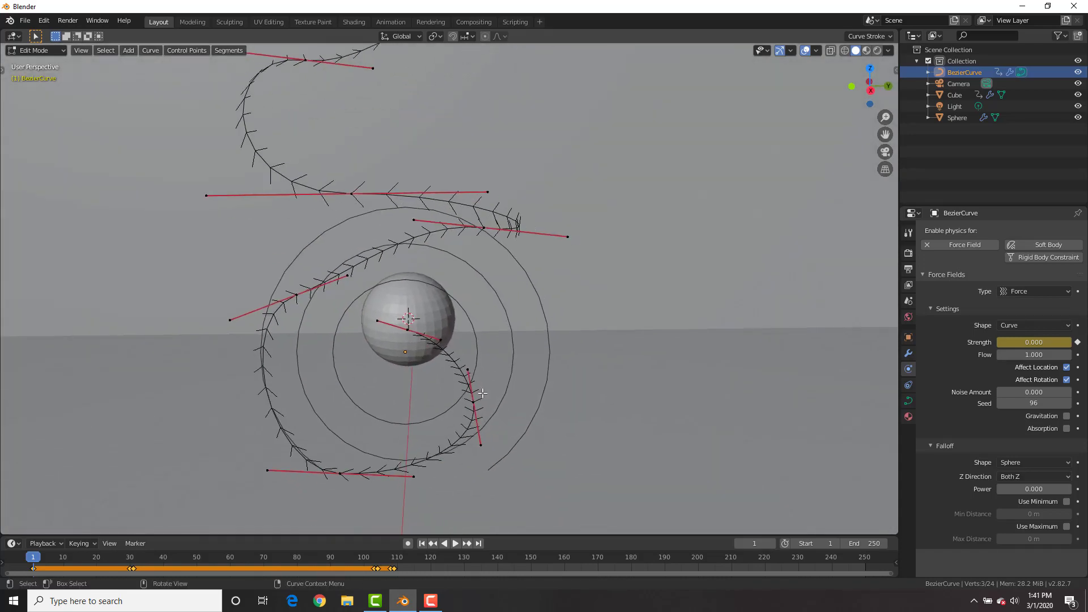
pyautogui.press('g')
pyautogui.press('x')
pyautogui.press('y')
pyautogui.click(442, 398)
# Step: Rotate the curve's start point inside the sphere about -32° around Z and leave curve editing
pyautogui.click(412, 331)
pyautogui.press('r')
pyautogui.press('z')
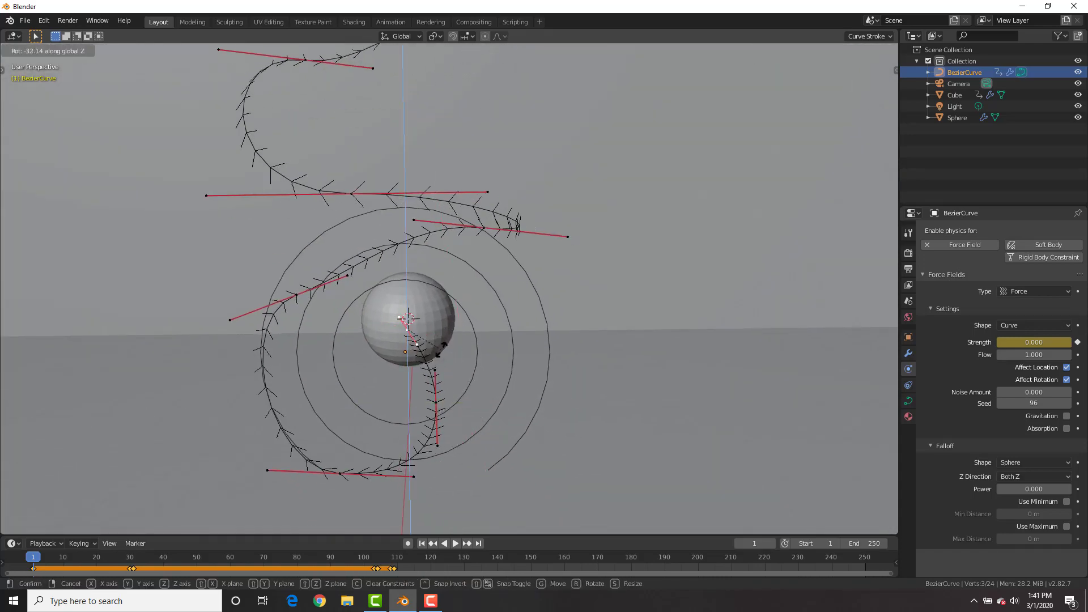
pyautogui.click(440, 349)
pyautogui.press('Tab')
# Step: Select the fluid domain and bake its data and mesh again with the adjusted curve
pyautogui.moveTo(414, 357); pyautogui.dragTo(527, 368, button='middle')
pyautogui.click(662, 303)
pyautogui.click(1011, 486)
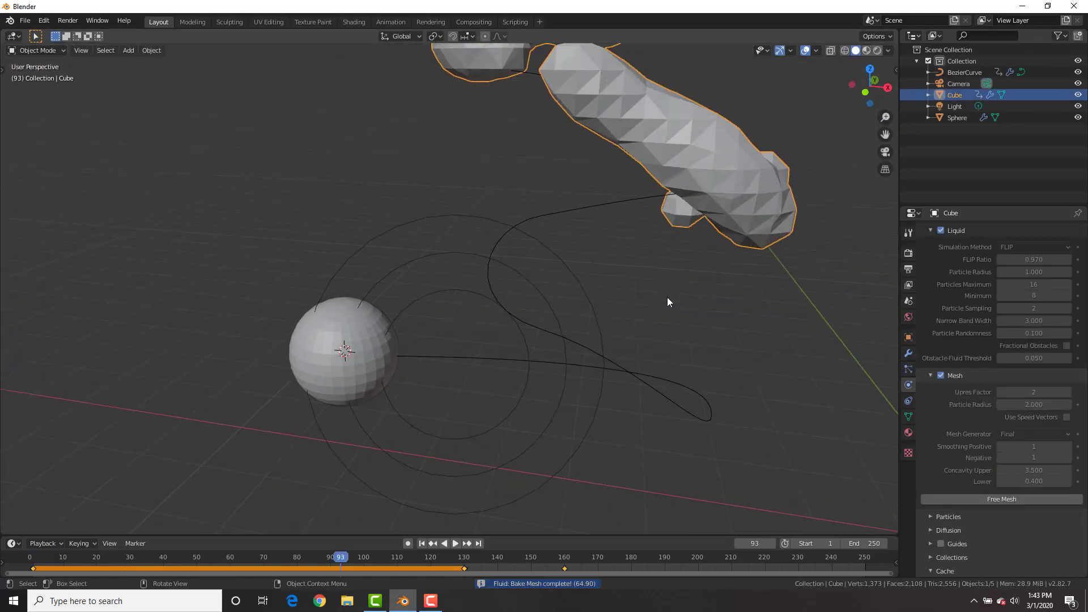
# Step: Play back the rebaked liquid mesh to examine its flow and splash, and return to the first frame
pyautogui.hotkey('shift', 'Left')
pyautogui.press('space')
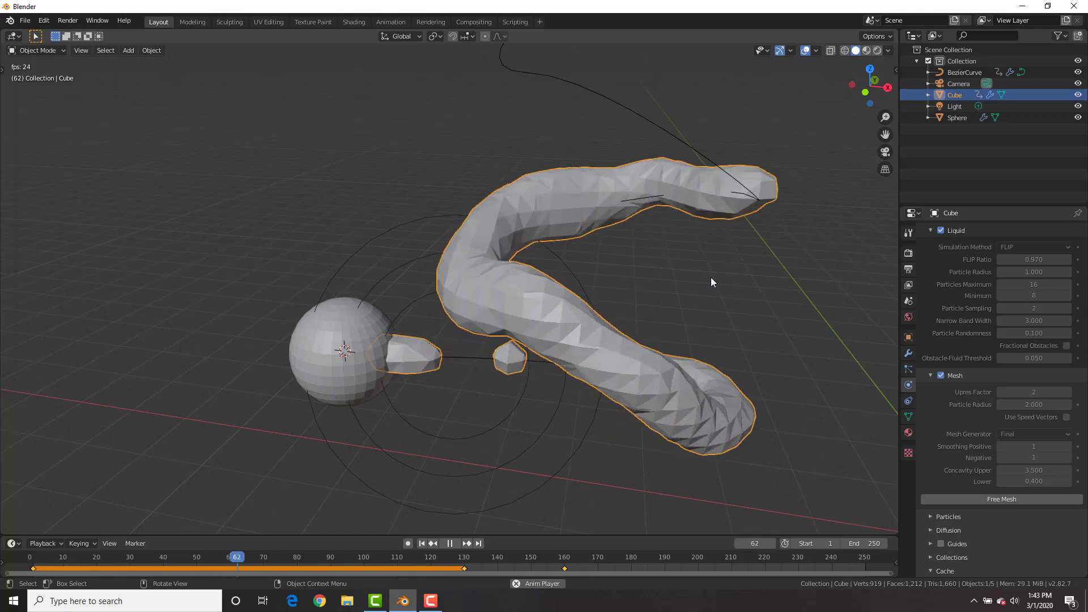
pyautogui.scroll(-2, 686, 257)
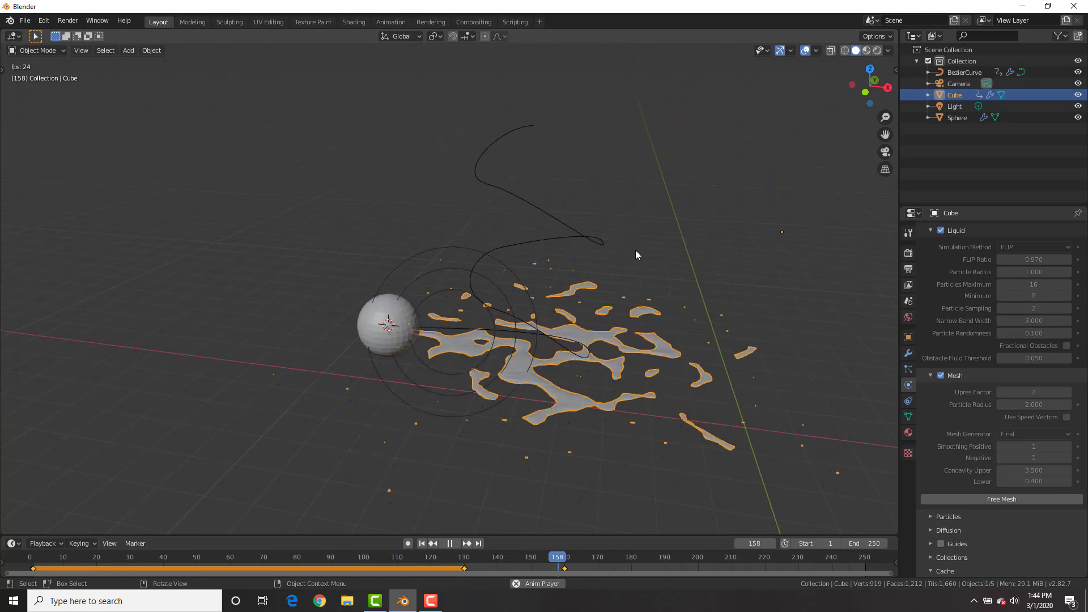
pyautogui.press('space')
pyautogui.scroll(5, 593, 280)
pyautogui.moveTo(633, 328); pyautogui.dragTo(578, 361, button='middle')
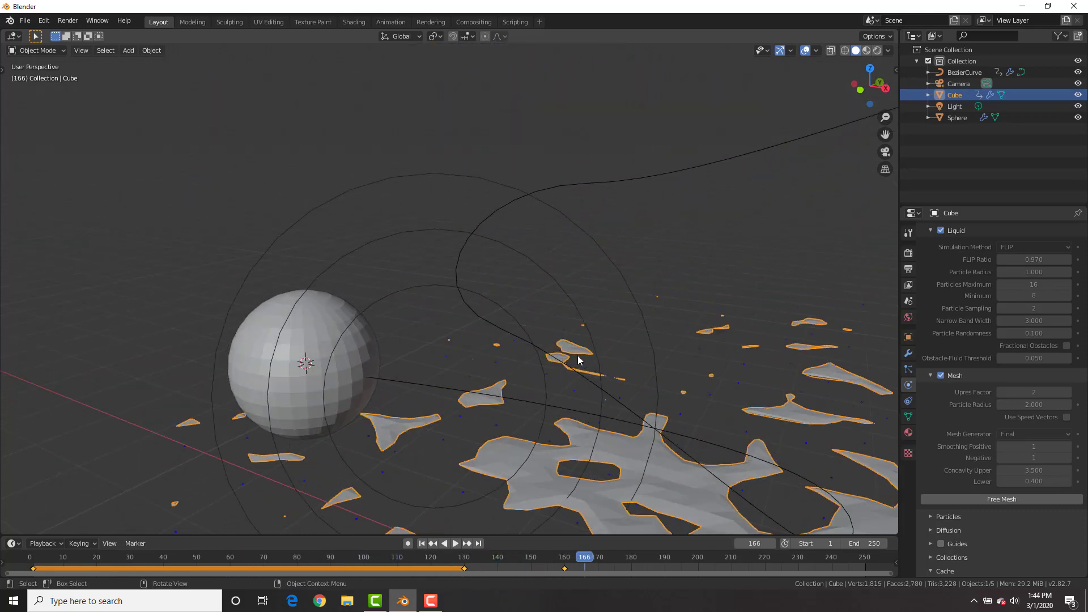
pyautogui.hotkey('shift', 'Left')
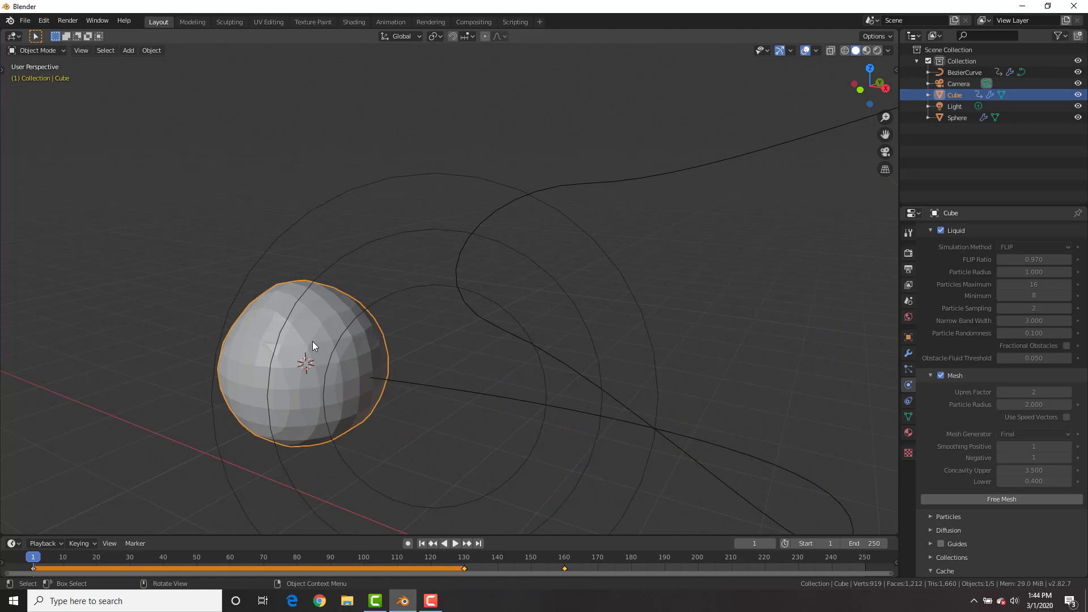
# Step: Hide the inflow sphere in the viewport through its visibility settings
pyautogui.click(956, 117)
pyautogui.click(908, 337)
pyautogui.click(943, 460)
pyautogui.click(982, 477)
# Step: Apply smooth shading to the liquid domain mesh
pyautogui.click(316, 315)
pyautogui.rightClick(445, 265)
pyautogui.click(444, 265)
# Step: Split the 3D viewport and turn the new area into a Graph Editor
pyautogui.moveTo(407, 275); pyautogui.dragTo(423, 277, button='middle')
pyautogui.moveTo(2, 530); pyautogui.dragTo(229, 504)
pyautogui.click(12, 35)
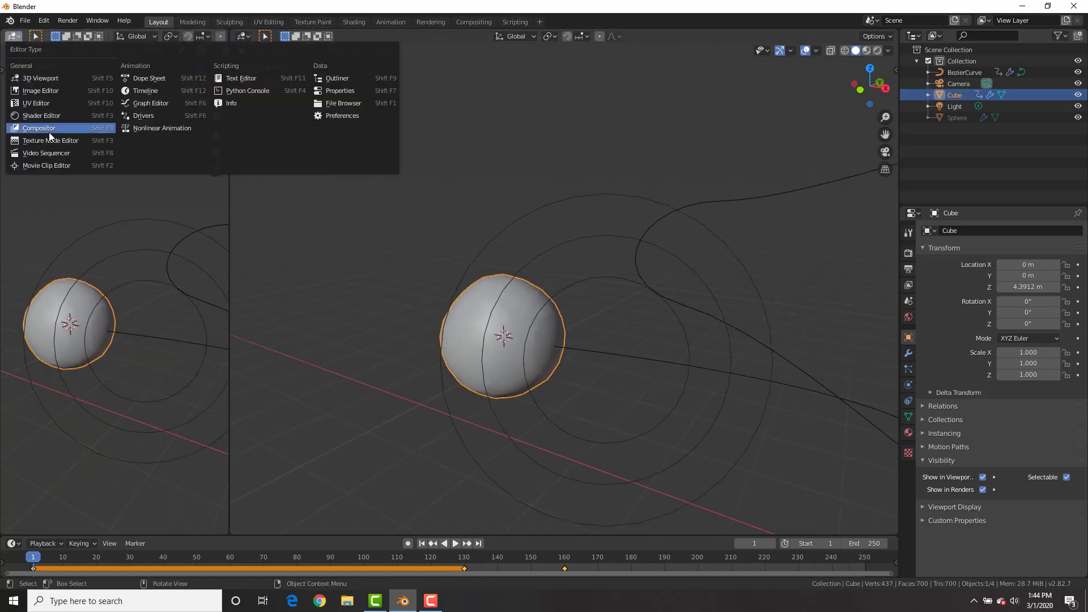
pyautogui.click(149, 103)
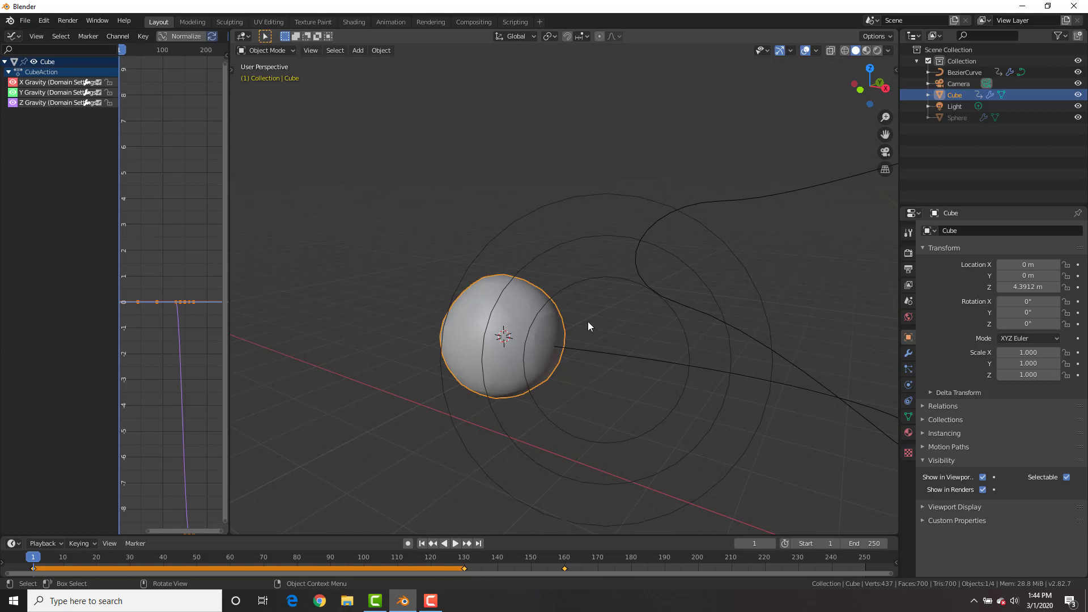
# Step: Insert a Location keyframe for the liquid domain at frame 1 and widen the Graph Editor
pyautogui.press('i')
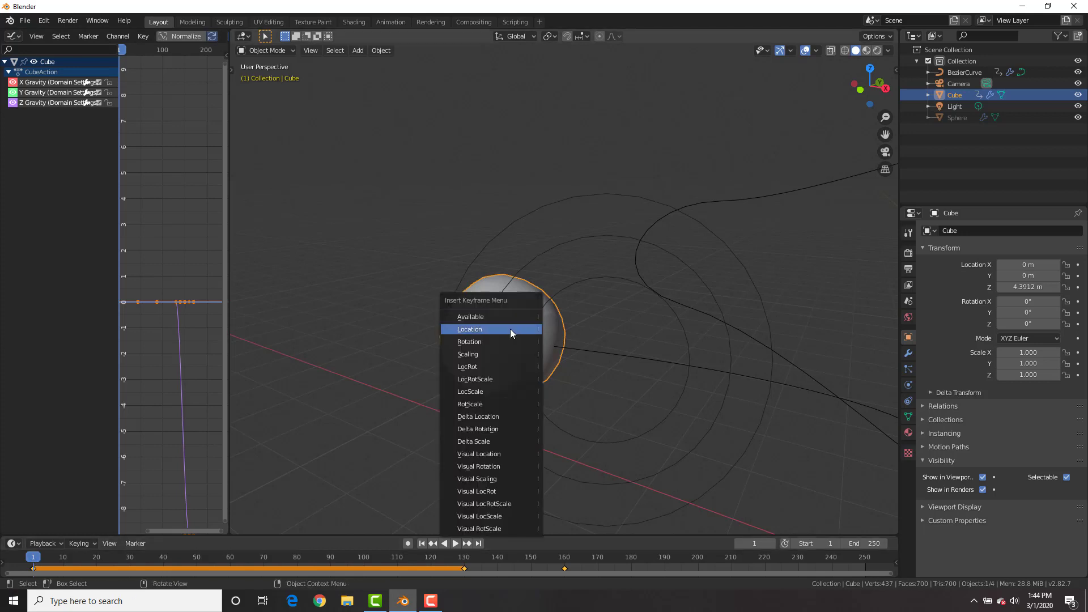
pyautogui.click(510, 330)
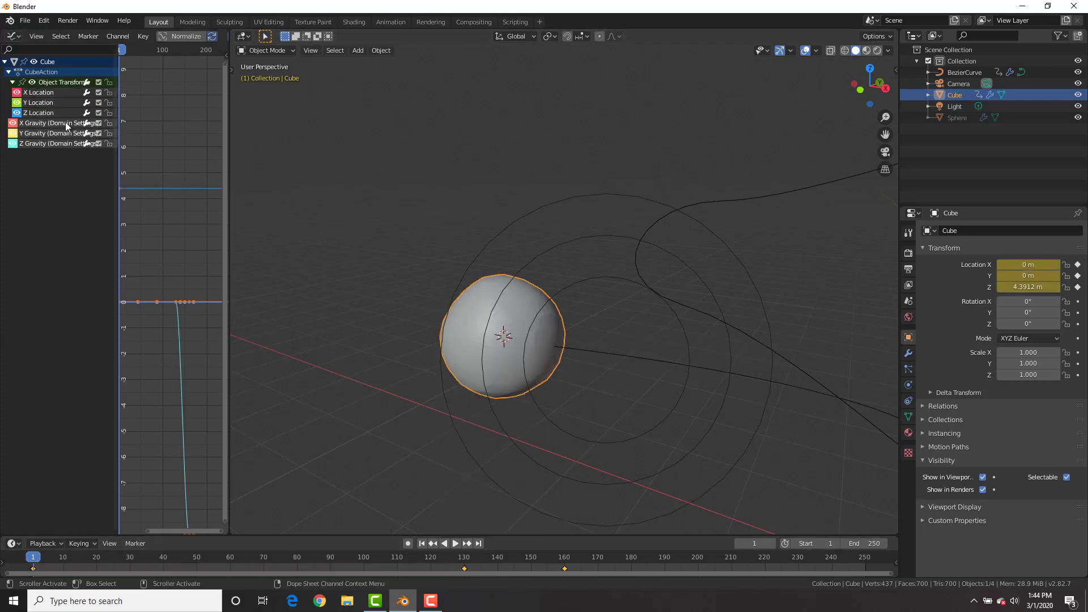
pyautogui.moveTo(229, 192); pyautogui.dragTo(377, 170)
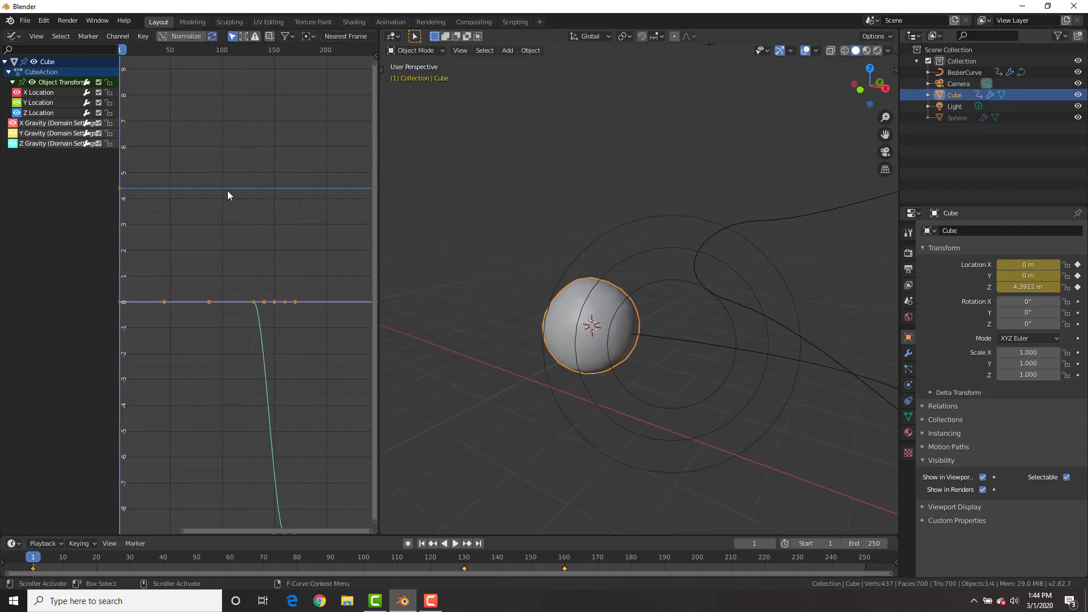
# Step: Add a Noise modifier to the domain's Z Location curve and play back the resulting motion
pyautogui.press('n')
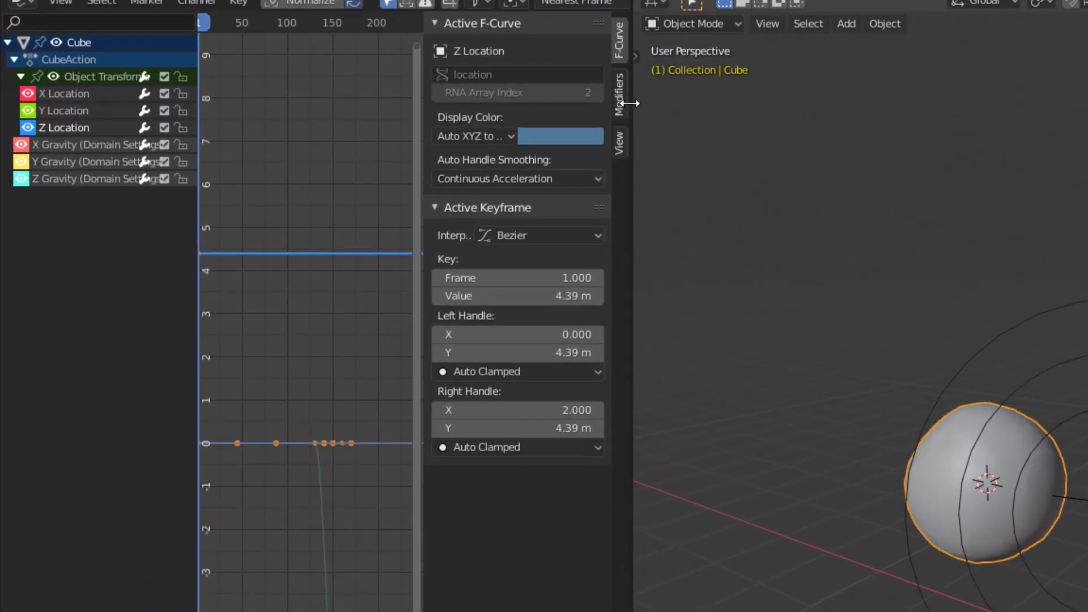
pyautogui.click(623, 101)
pyautogui.click(509, 52)
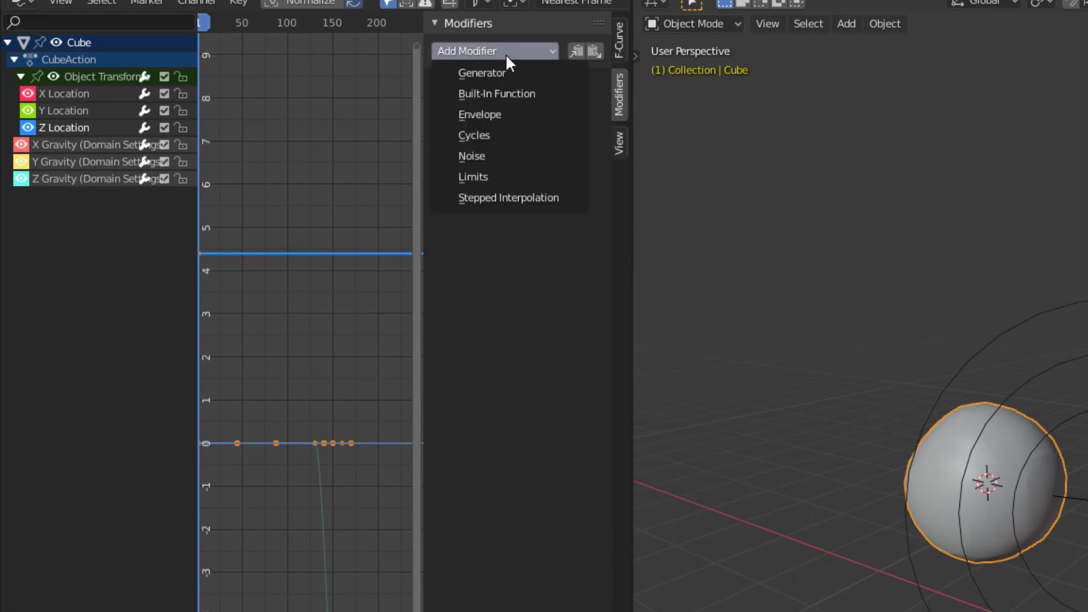
pyautogui.click(461, 150)
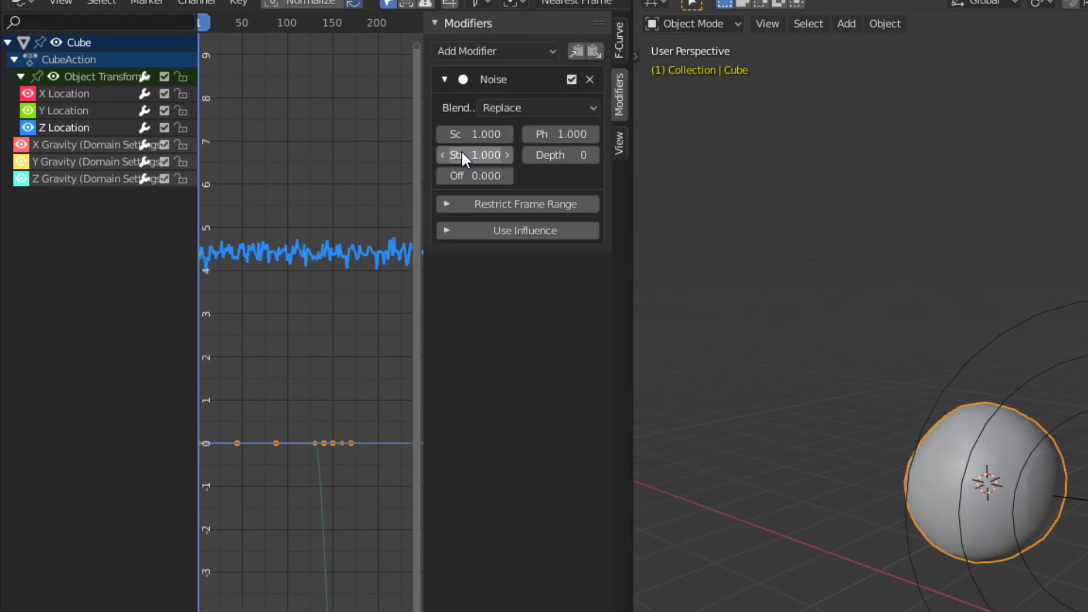
pyautogui.press('space')
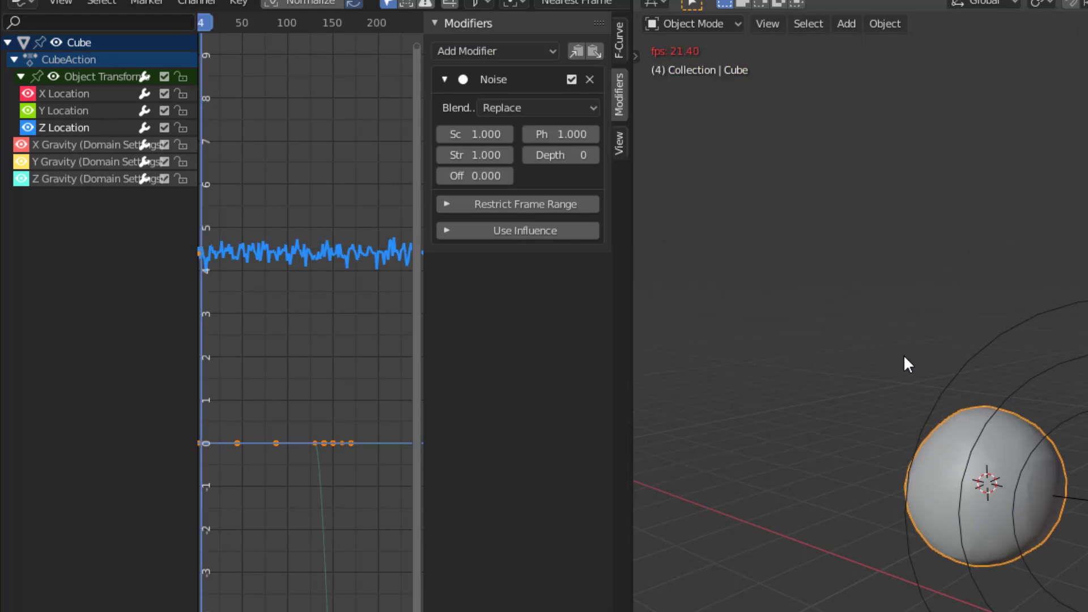
pyautogui.press('space')
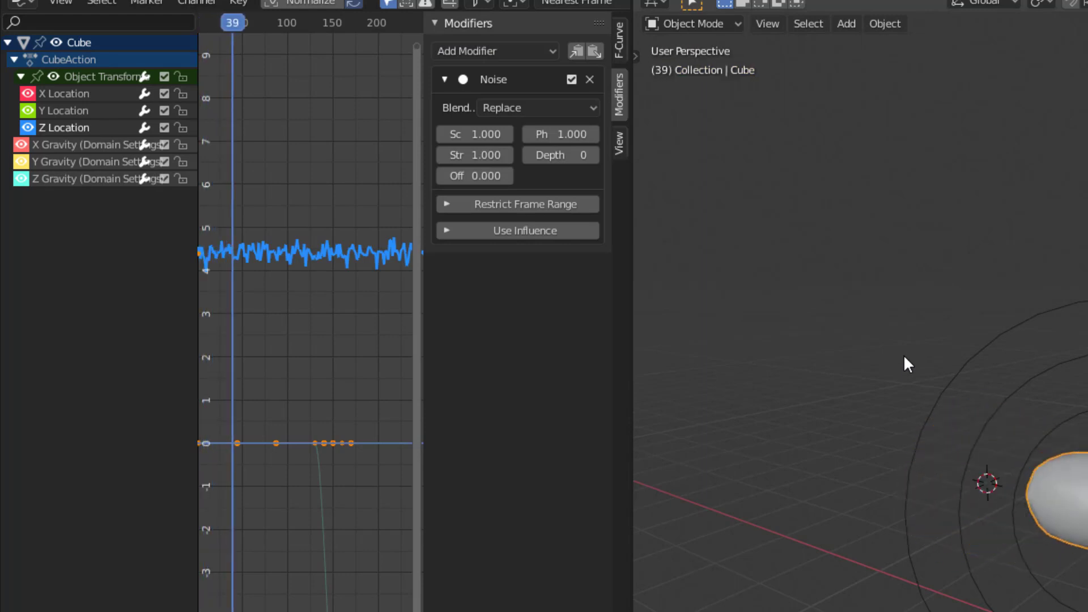
# Step: Restrict the Z Location Noise modifier's frame range so that it ends at frame 30
pyautogui.hotkey('shift', 'Left')
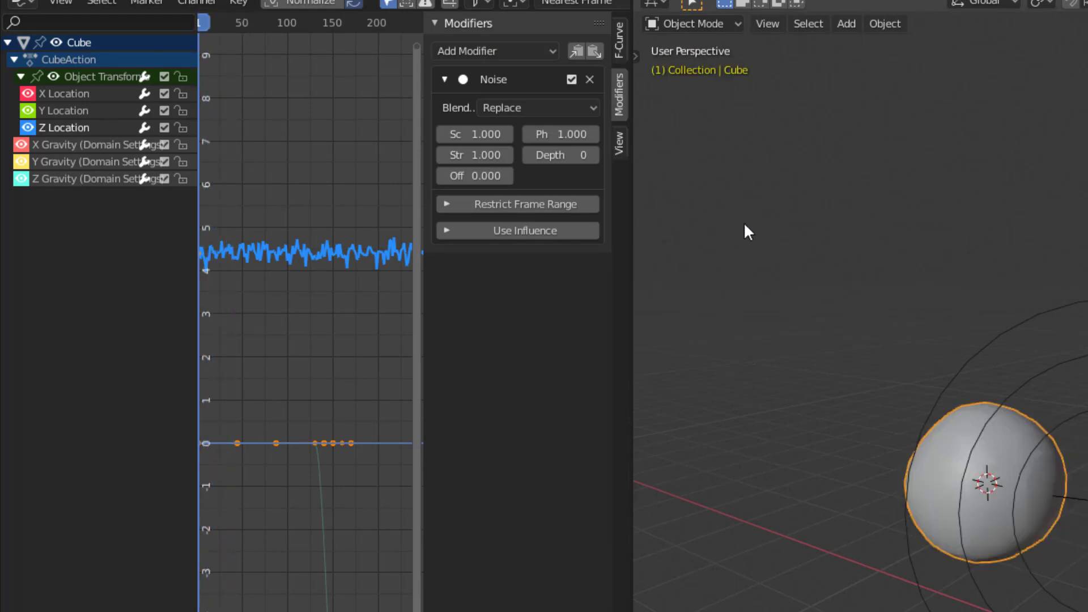
pyautogui.click(533, 203)
pyautogui.click(558, 222)
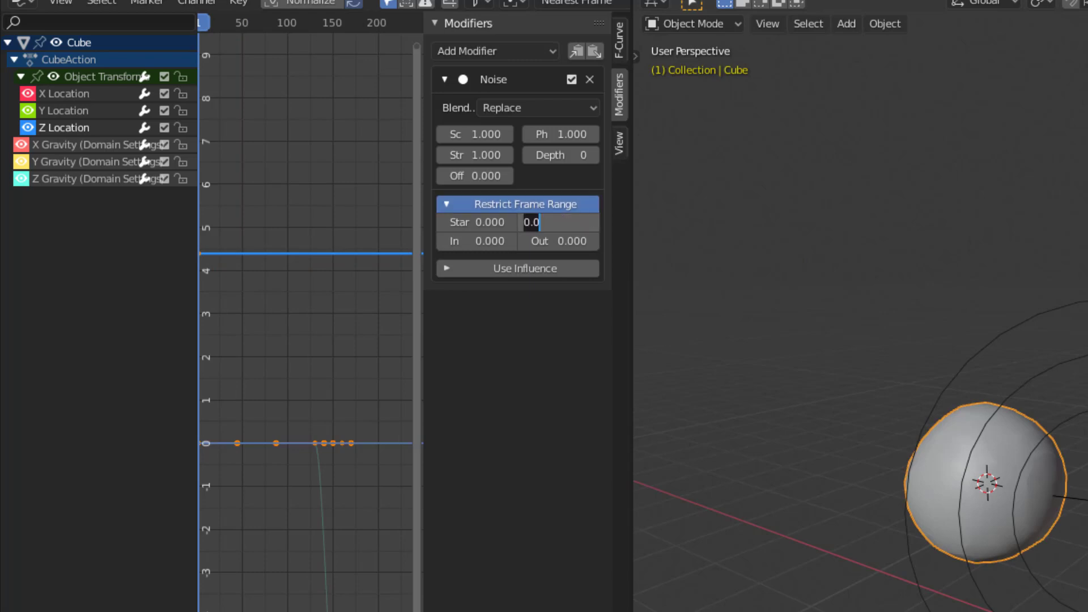
pyautogui.write('30')
pyautogui.press('Return')
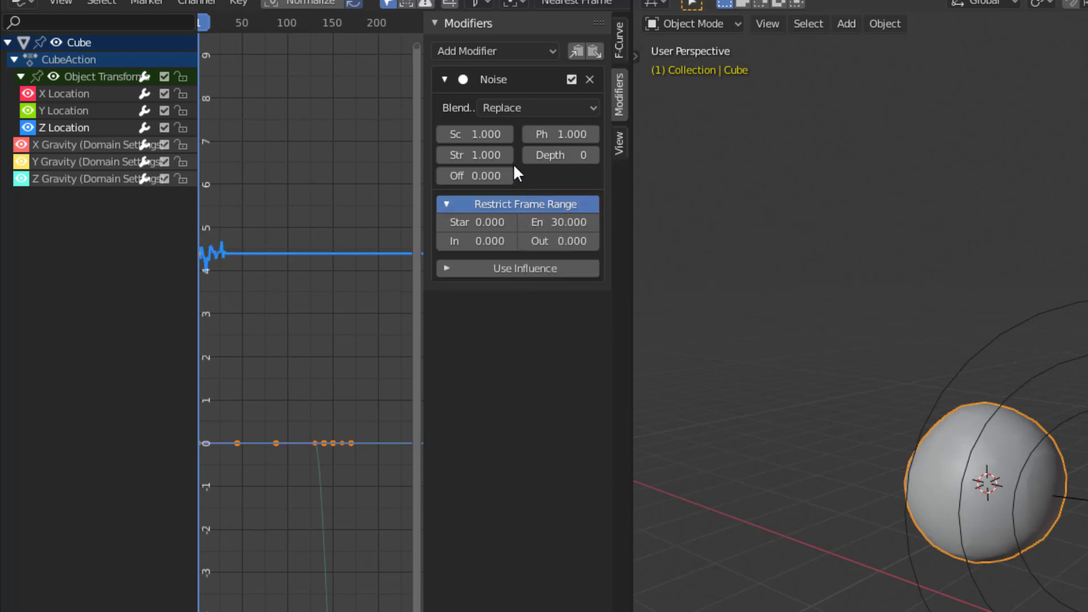
# Step: Set the Noise modifier's strength to 0.5 and play back the opening frames to check the motion
pyautogui.click(476, 155)
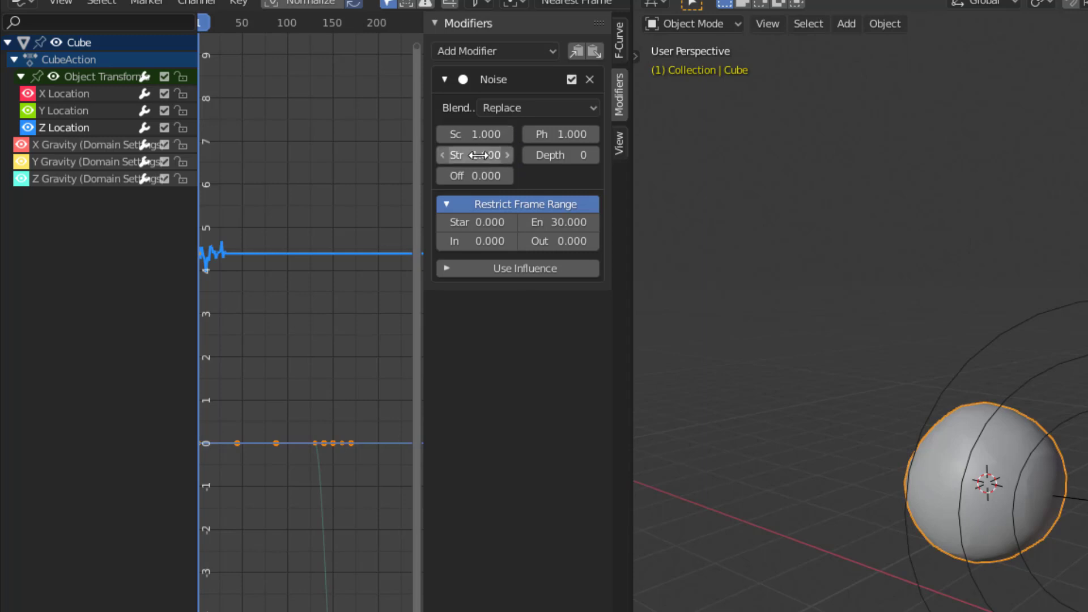
pyautogui.write('.')
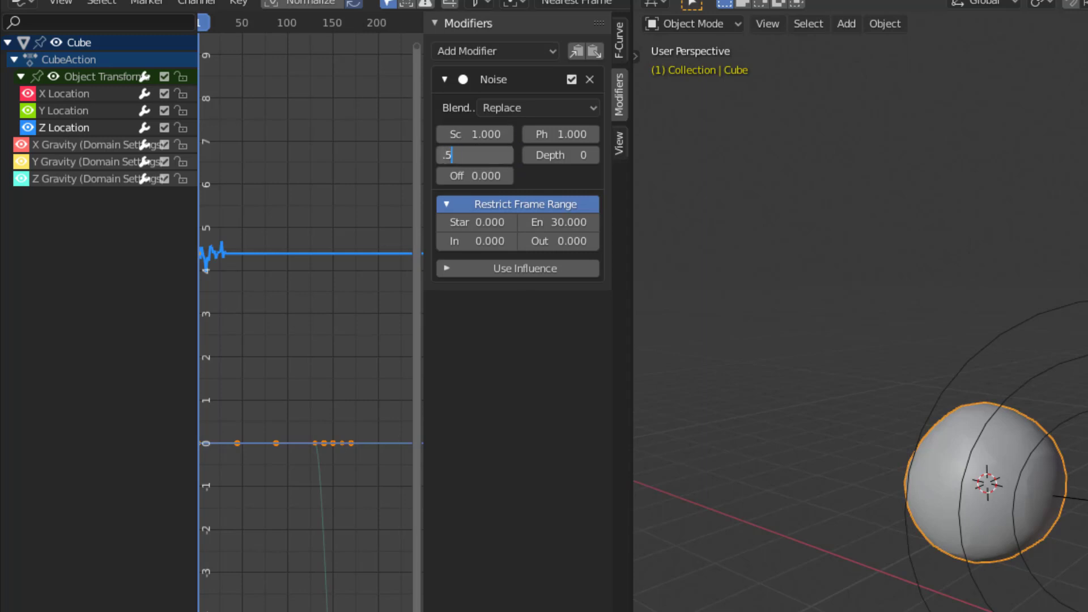
pyautogui.write('5')
pyautogui.press('Return')
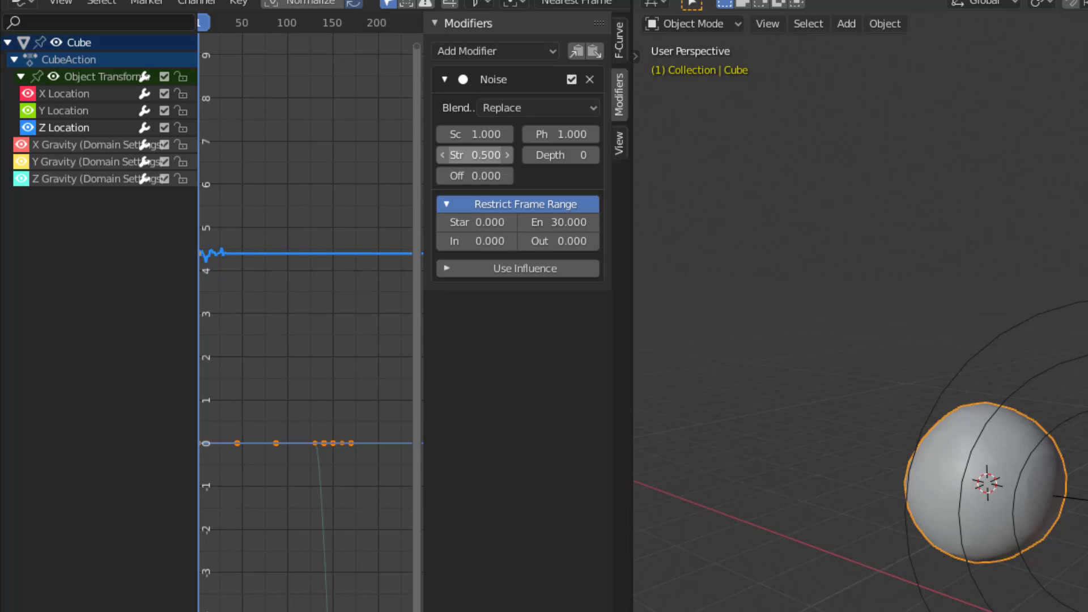
pyautogui.press('space')
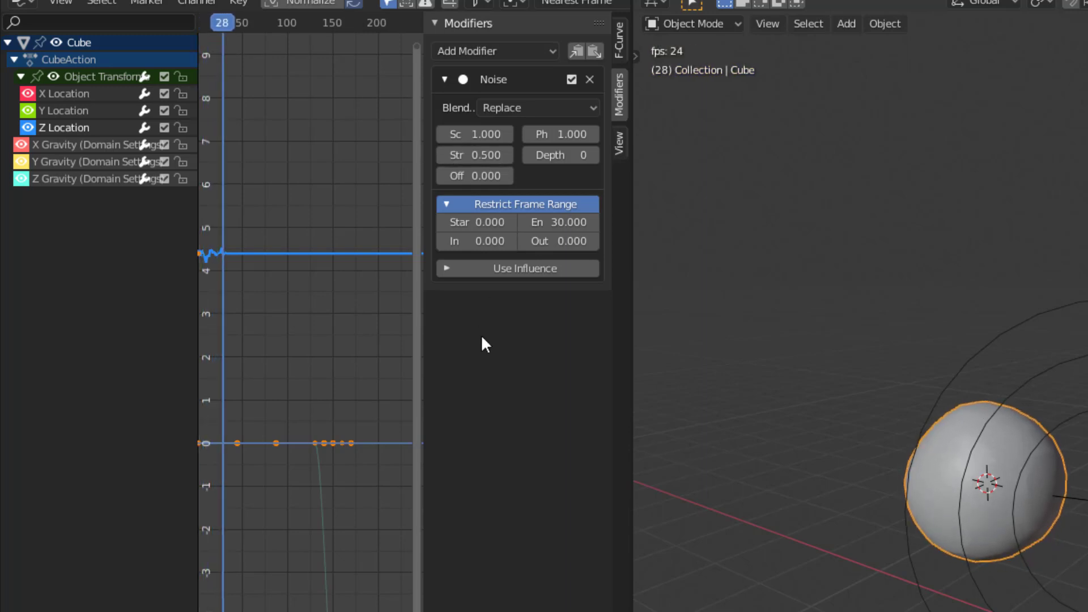
pyautogui.press('space')
pyautogui.hotkey('shift', 'Left')
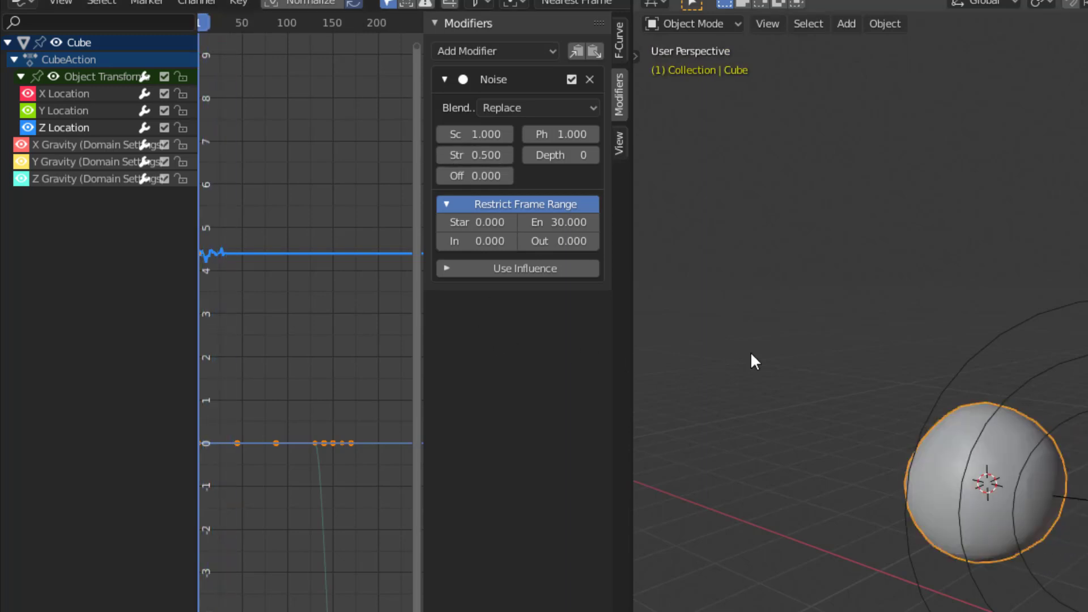
# Step: Paste the Noise modifier onto the Y Location curve and give it a higher phase value
pyautogui.click(70, 111)
pyautogui.click(593, 51)
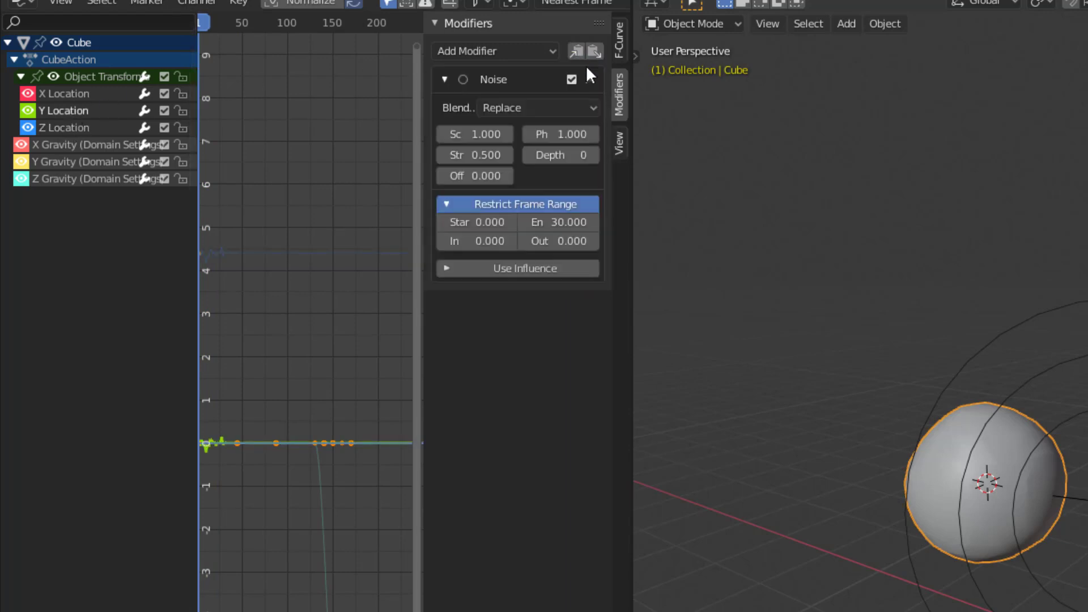
pyautogui.moveTo(561, 134); pyautogui.dragTo(592, 134)
# Step: Paste the Noise modifier onto the X Location curve with a phase of 3.3 and play back the whole animation
pyautogui.click(102, 94)
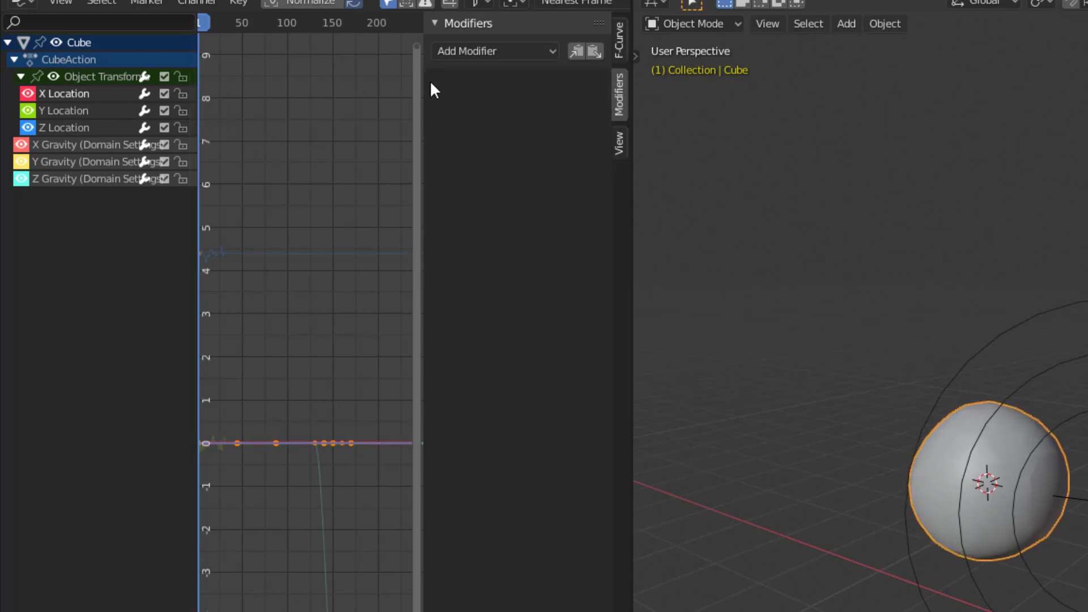
pyautogui.click(591, 56)
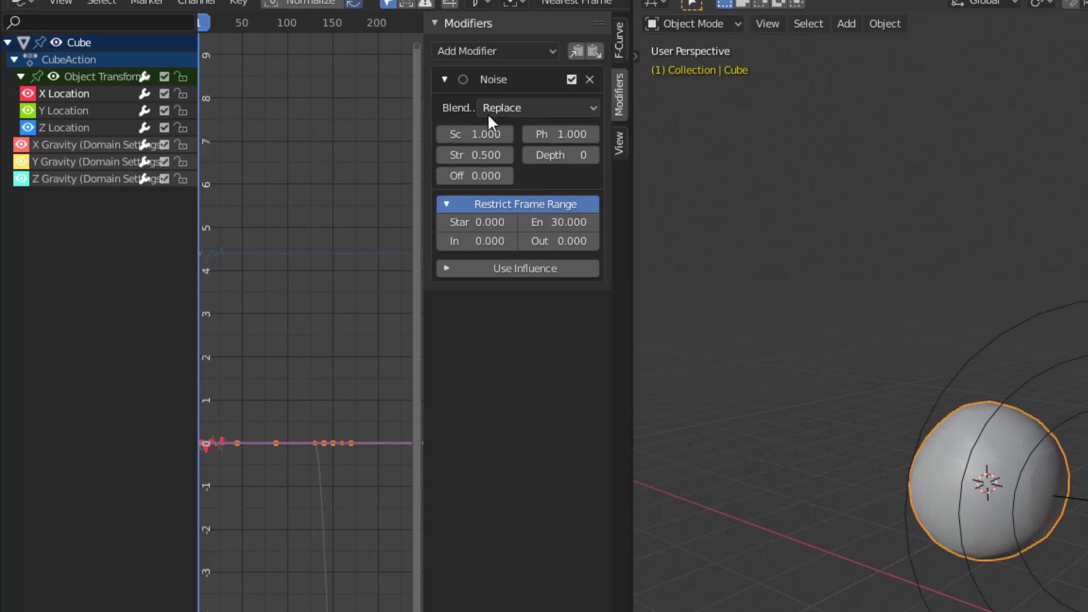
pyautogui.moveTo(554, 134); pyautogui.dragTo(567, 134)
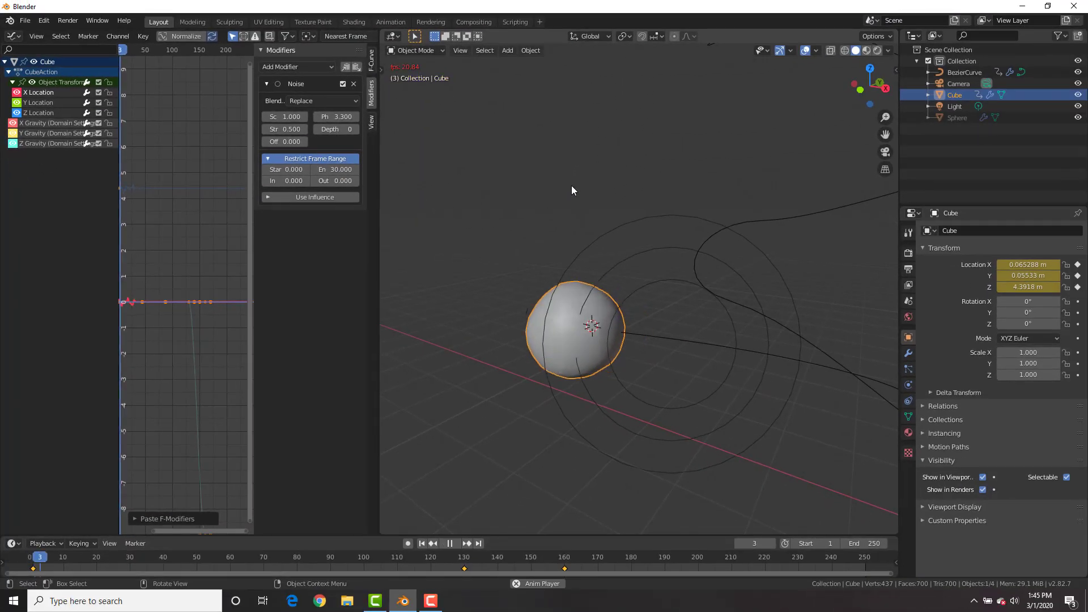
pyautogui.press('space')
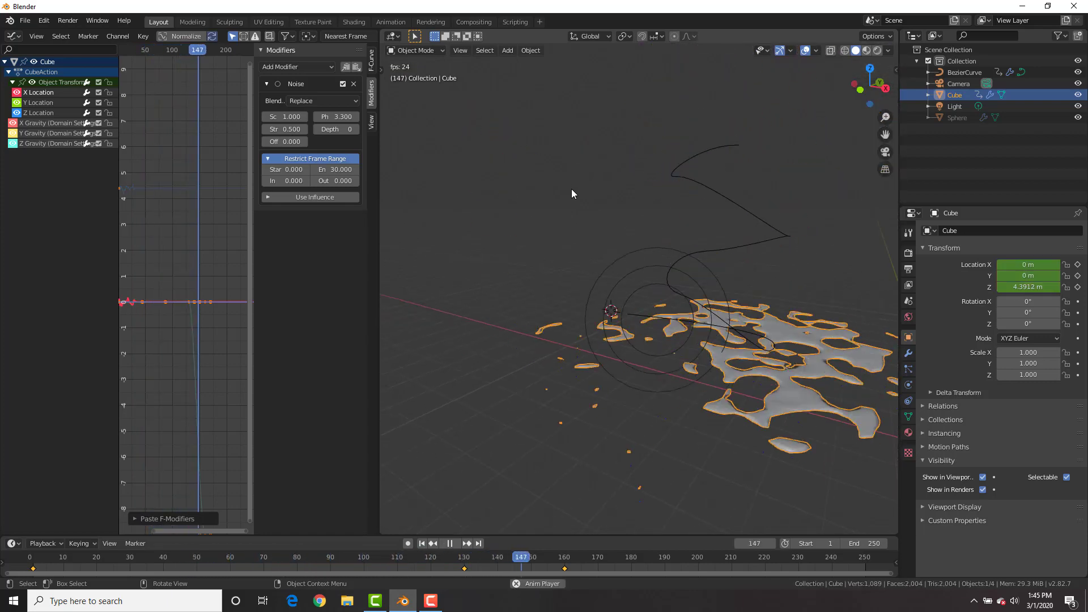
pyautogui.press('space')
pyautogui.moveTo(582, 198); pyautogui.dragTo(618, 246, button='middle')
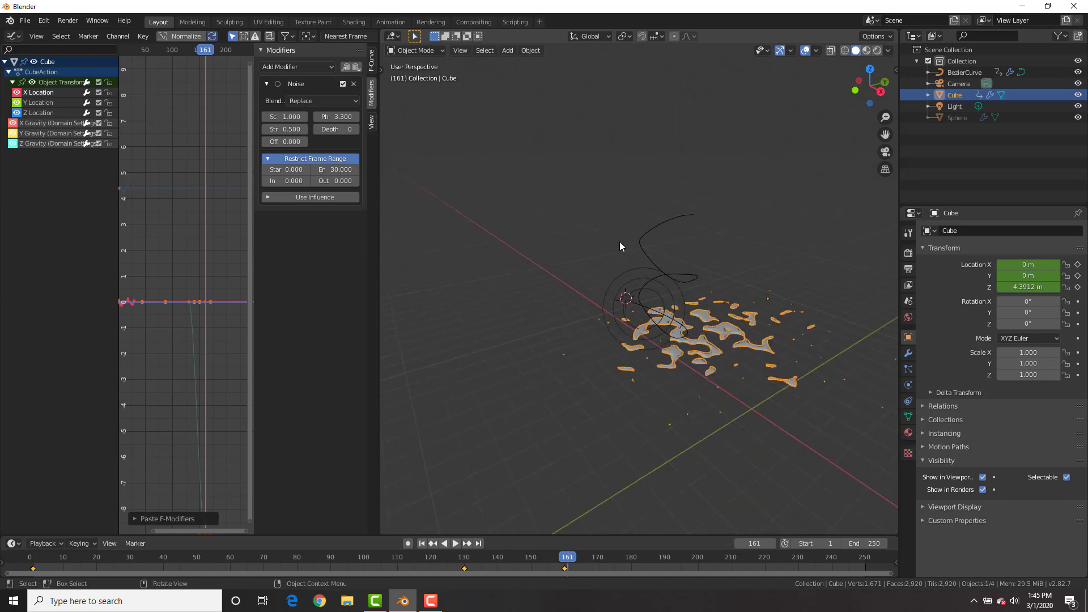
pyautogui.hotkey('shift', 'Left')
pyautogui.press('space')
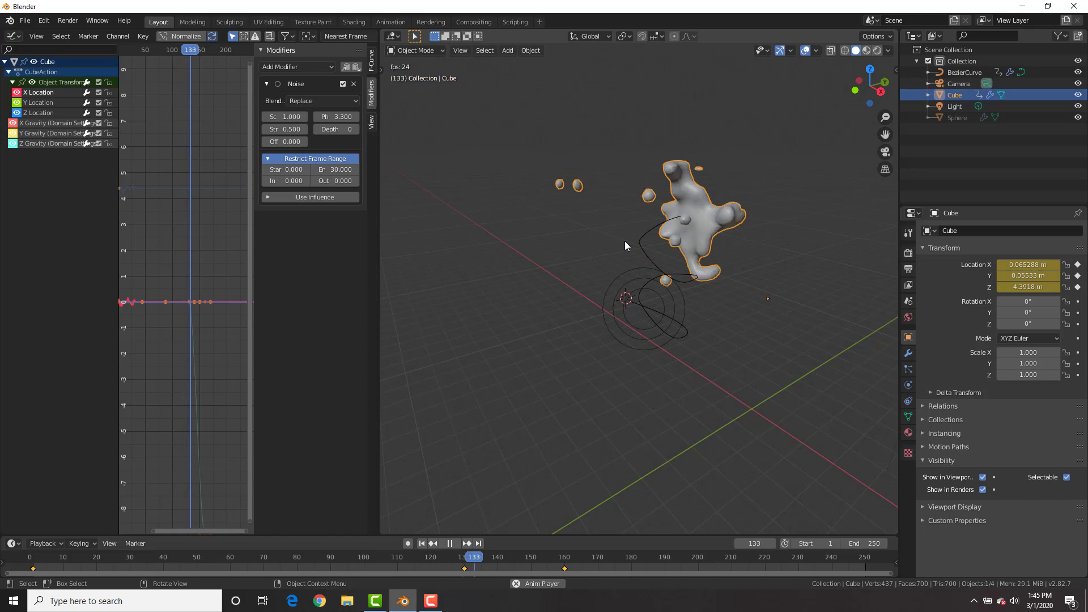
pyautogui.press('space')
# Step: Close the Graph Editor area, show the liquid domain's material settings and display the viewport in rendered shading
pyautogui.moveTo(384, 529); pyautogui.dragTo(244, 493)
pyautogui.click(909, 432)
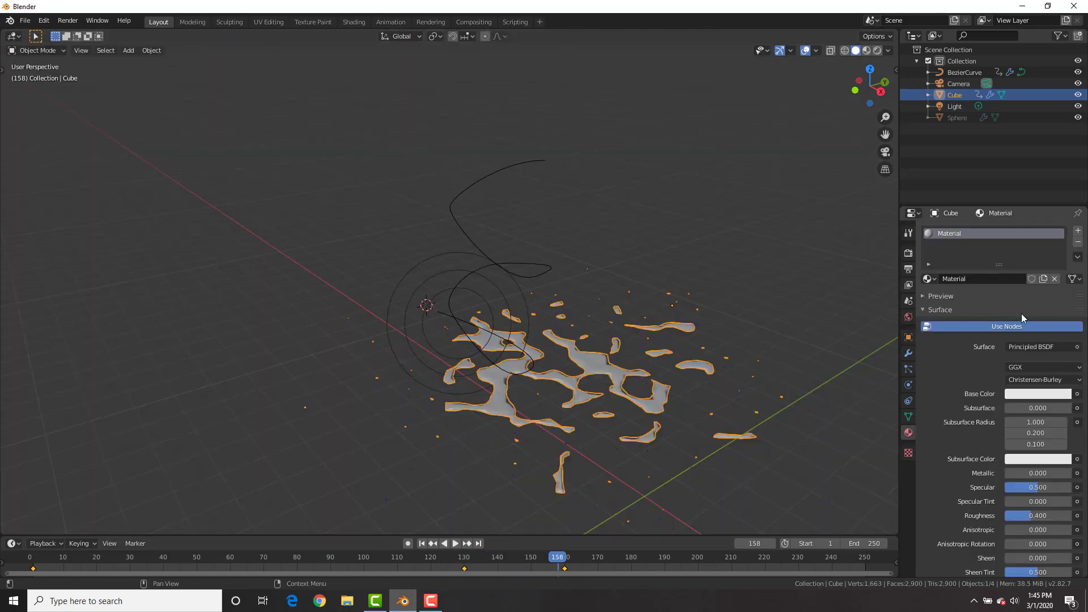
pyautogui.click(878, 52)
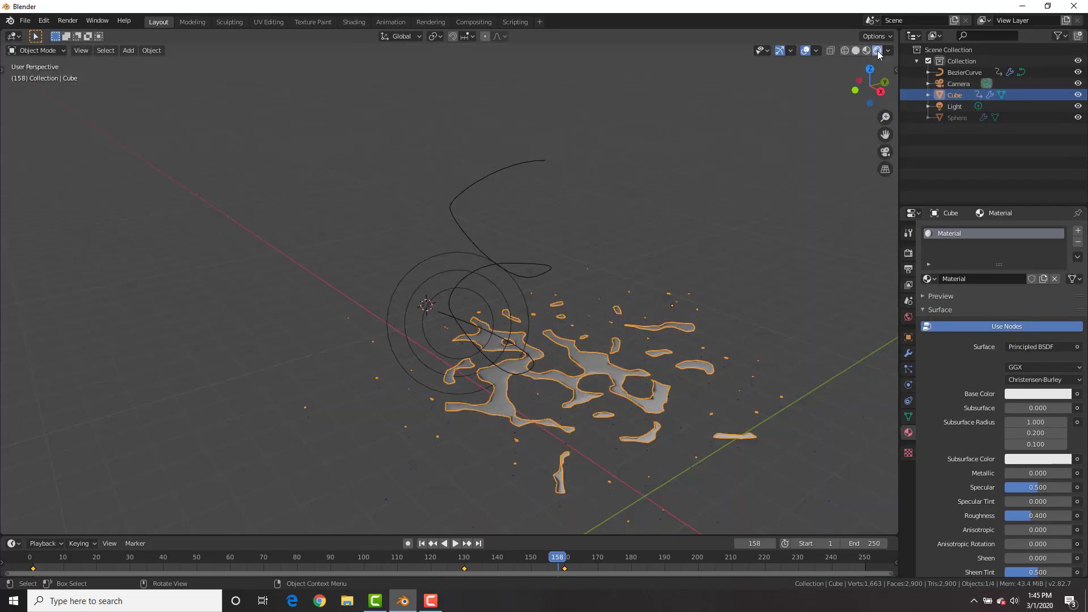
# Step: Convert the scene light to a Sun with a strength of 4
pyautogui.click(955, 106)
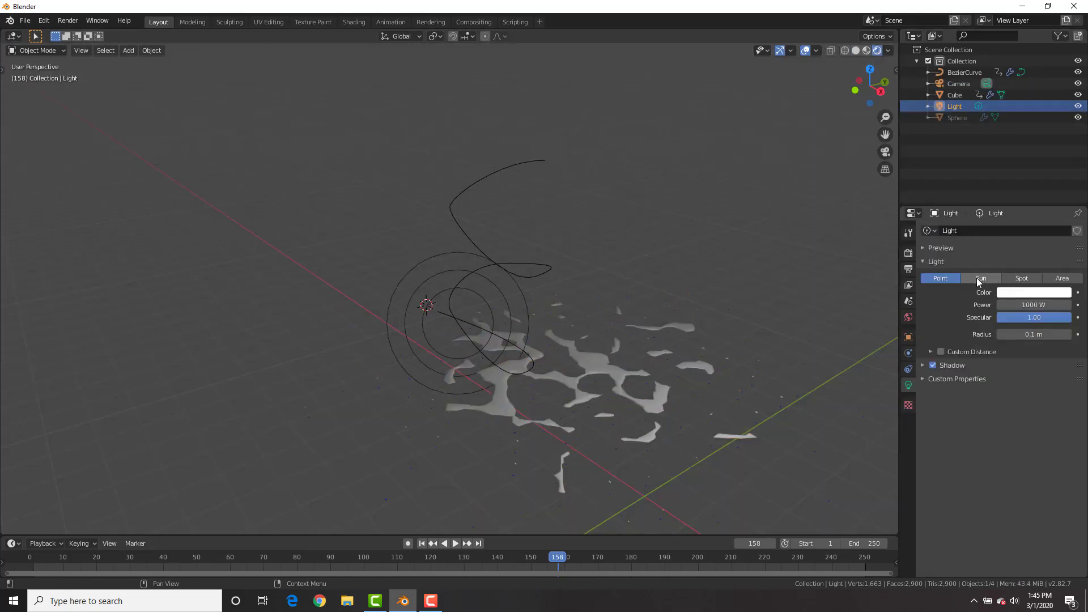
pyautogui.click(983, 279)
pyautogui.write('5')
pyautogui.press('Return')
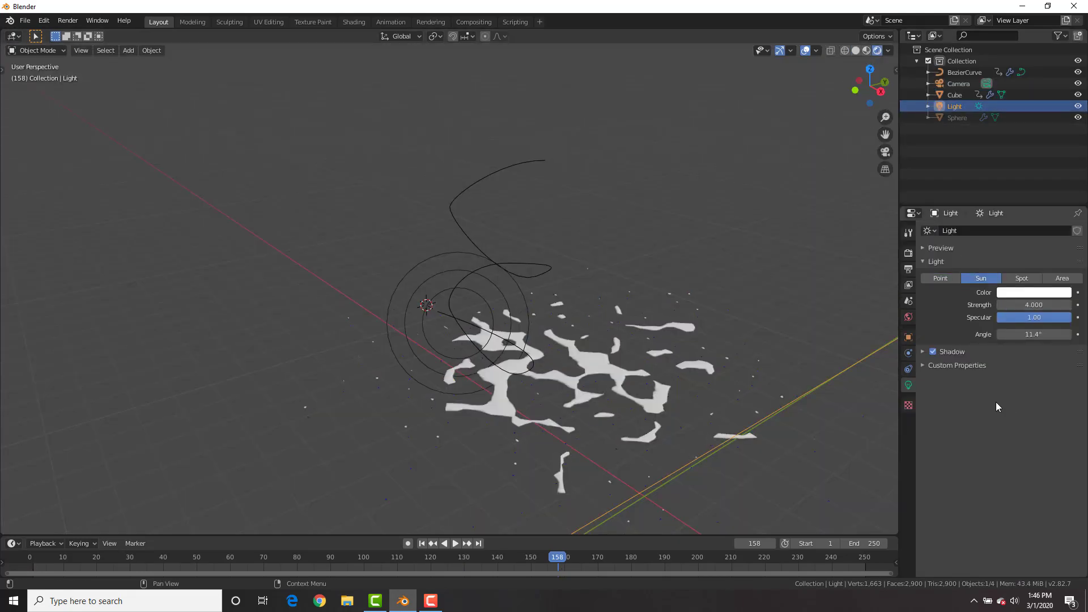
# Step: Make the liquid domain's surface a Mix Shader combining Glass BSDF and Transparent BSDF
pyautogui.click(660, 395)
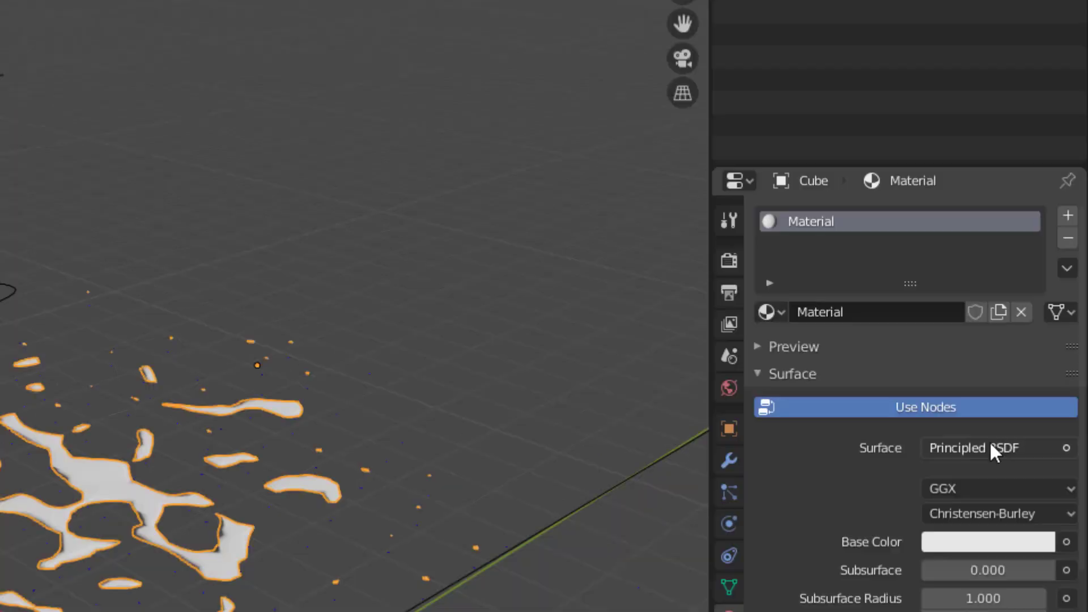
pyautogui.click(990, 448)
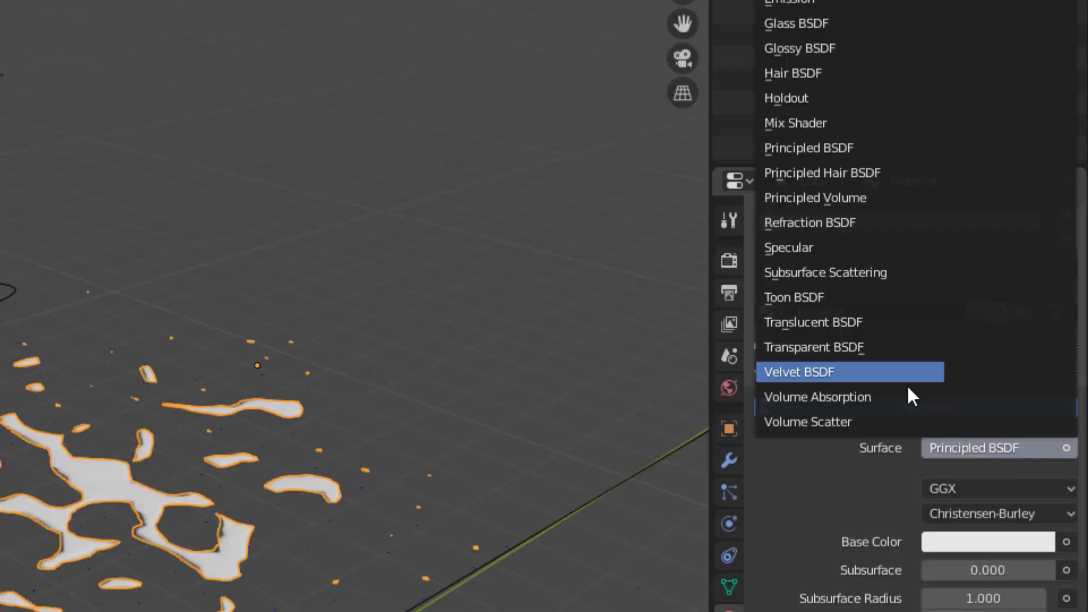
pyautogui.click(824, 121)
pyautogui.click(968, 518)
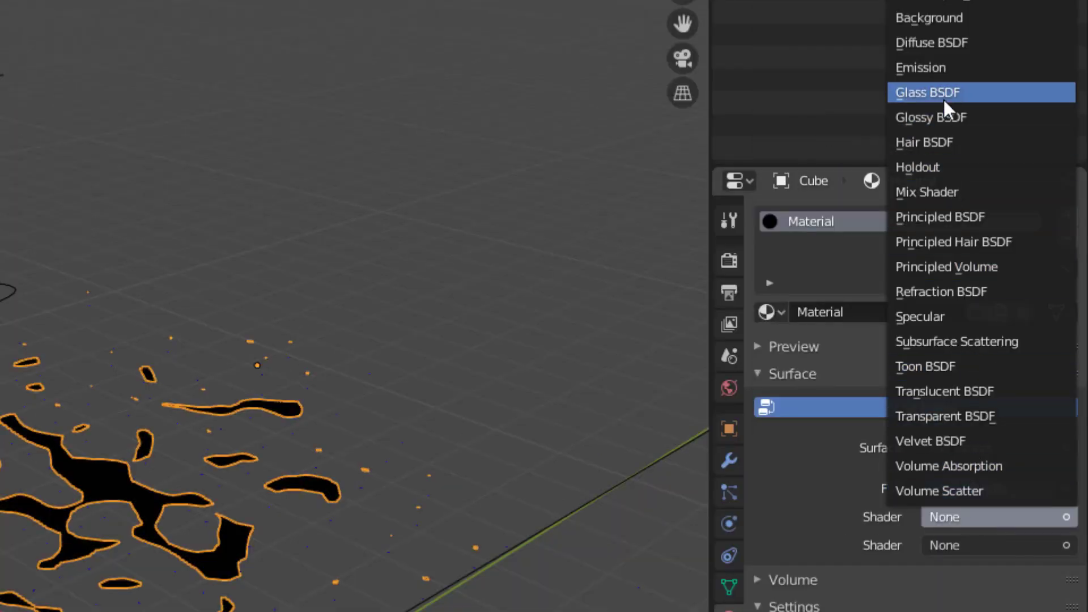
pyautogui.click(943, 95)
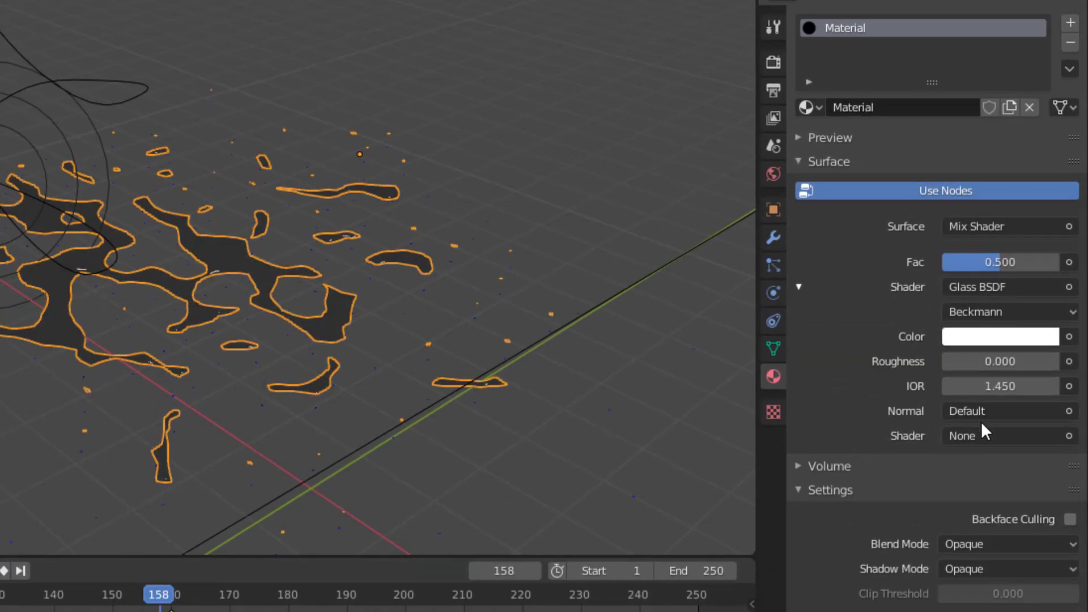
pyautogui.click(982, 431)
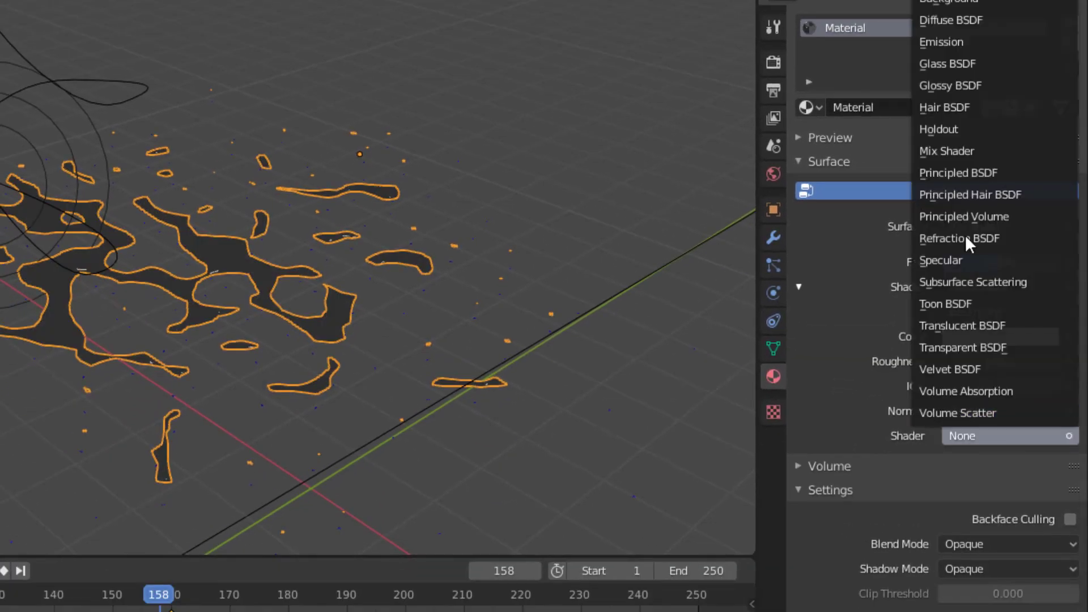
pyautogui.click(958, 348)
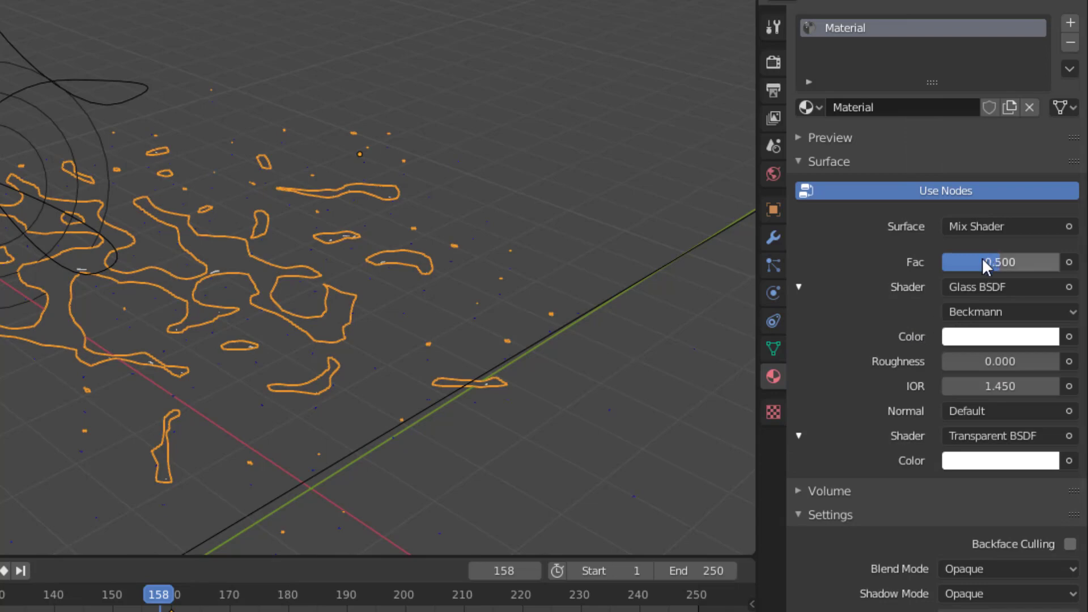
# Step: Set the mix factor to 0.2, and give the Glass BSDF a light blue color and an IOR of 1.333
pyautogui.scroll(3, 576, 274)
pyautogui.keyDown('shift'); pyautogui.moveTo(576, 265); pyautogui.dragTo(479, 200, button='middle'); pyautogui.keyUp('shift')
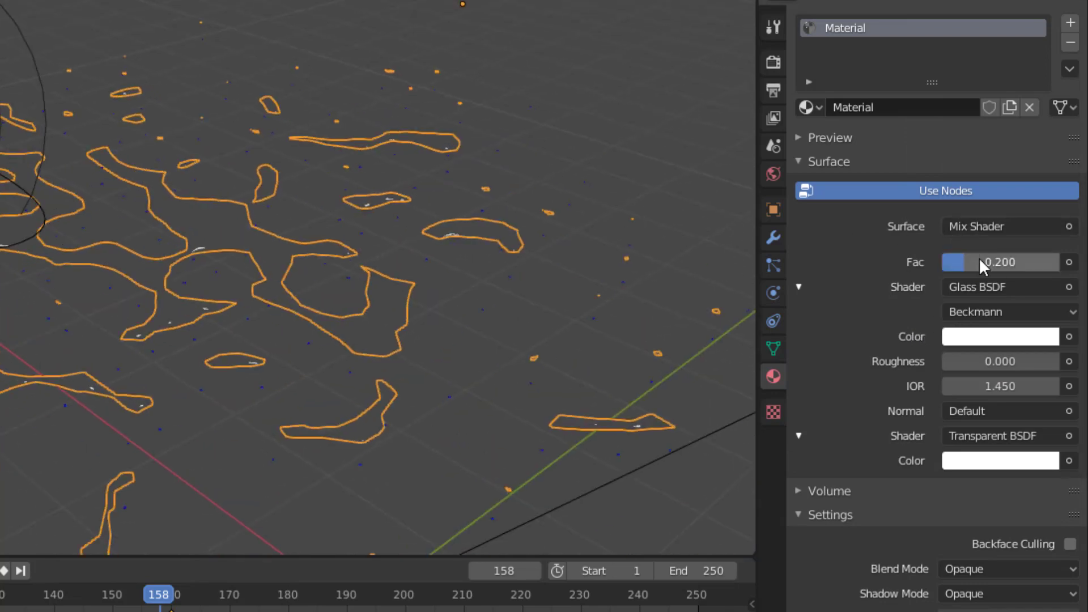
pyautogui.click(980, 337)
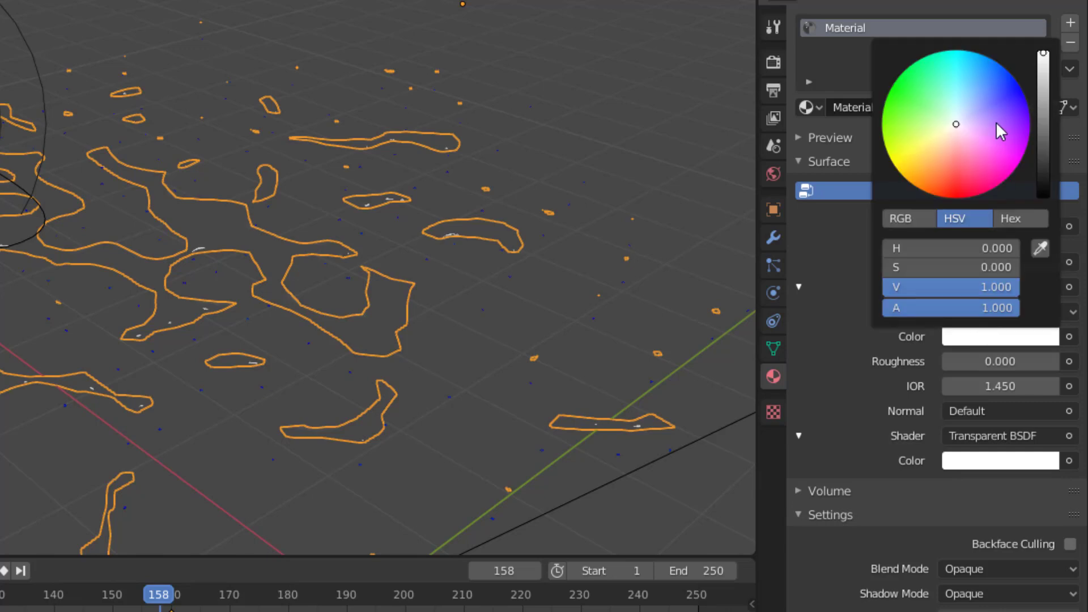
pyautogui.click(971, 101)
pyautogui.click(974, 97)
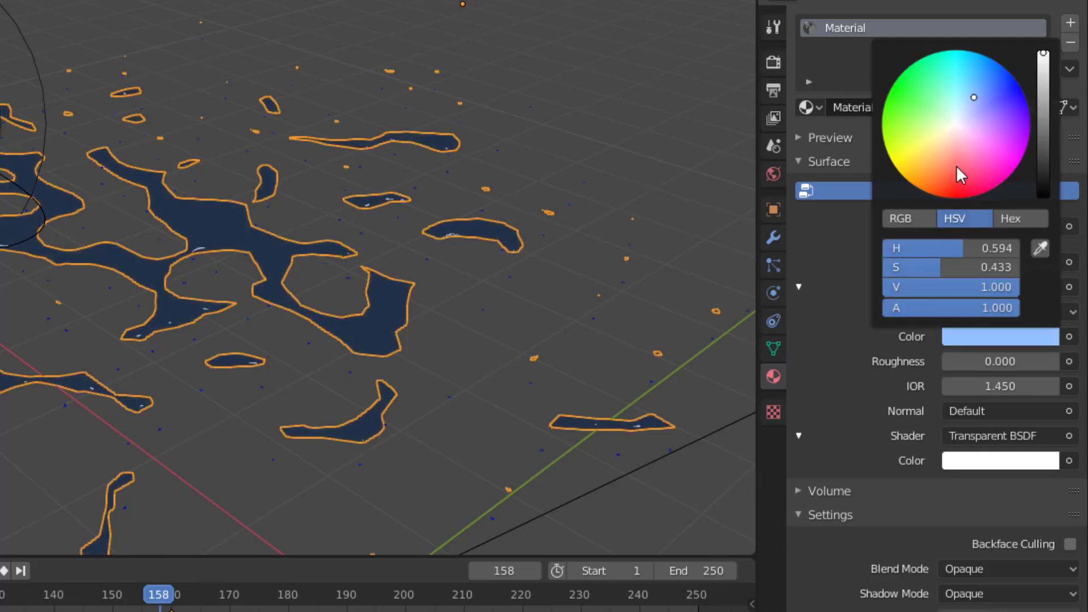
pyautogui.click(996, 386)
pyautogui.write('1.333')
pyautogui.press('Return')
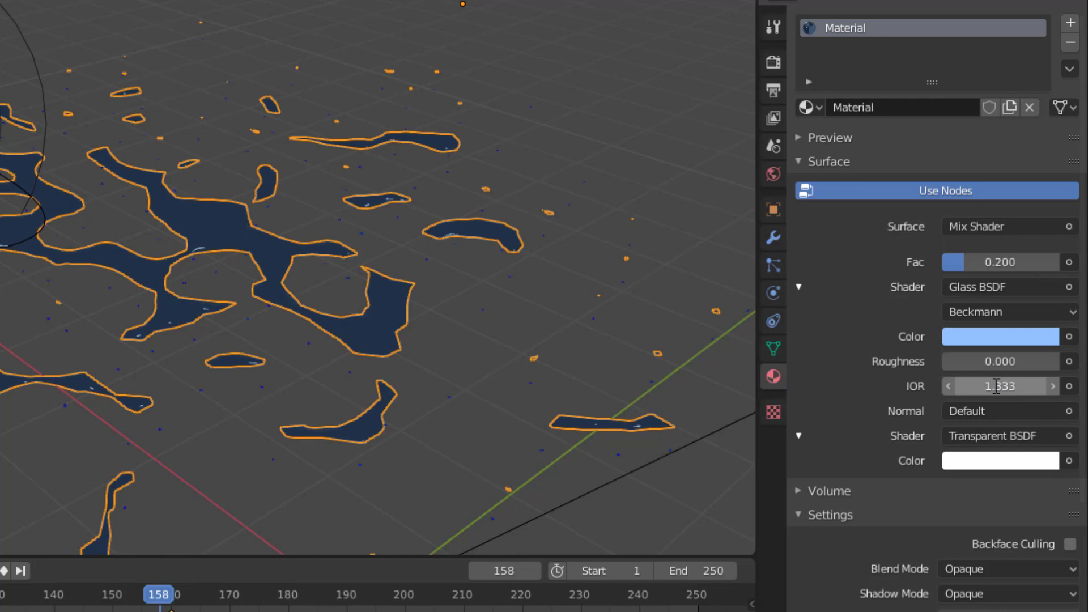
# Step: Set the liquid material's blend mode to Alpha Blend and enable Screen Space Refraction
pyautogui.scroll(-5, 988, 383)
pyautogui.click(972, 415)
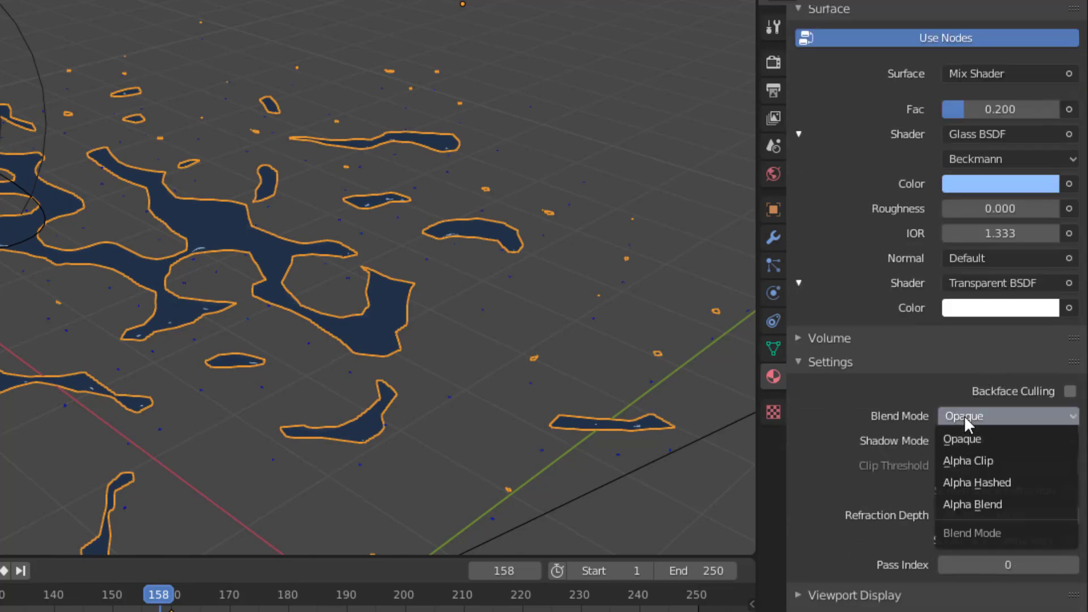
pyautogui.click(974, 505)
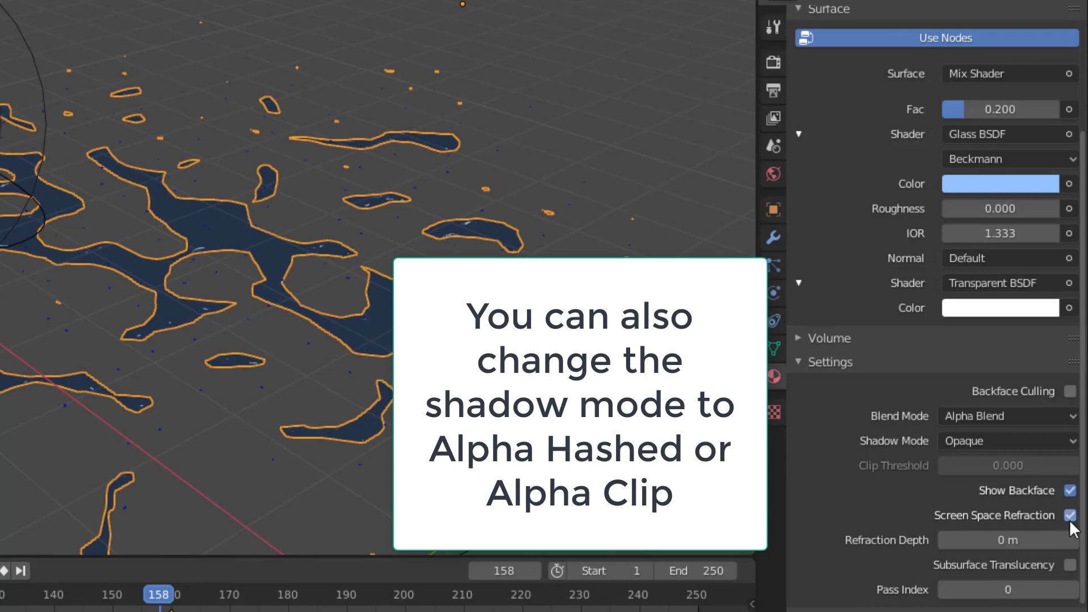
# Step: Enable Screen Space Reflections with Refraction in the Eevee render settings and return to the liquid's material settings
pyautogui.click(774, 63)
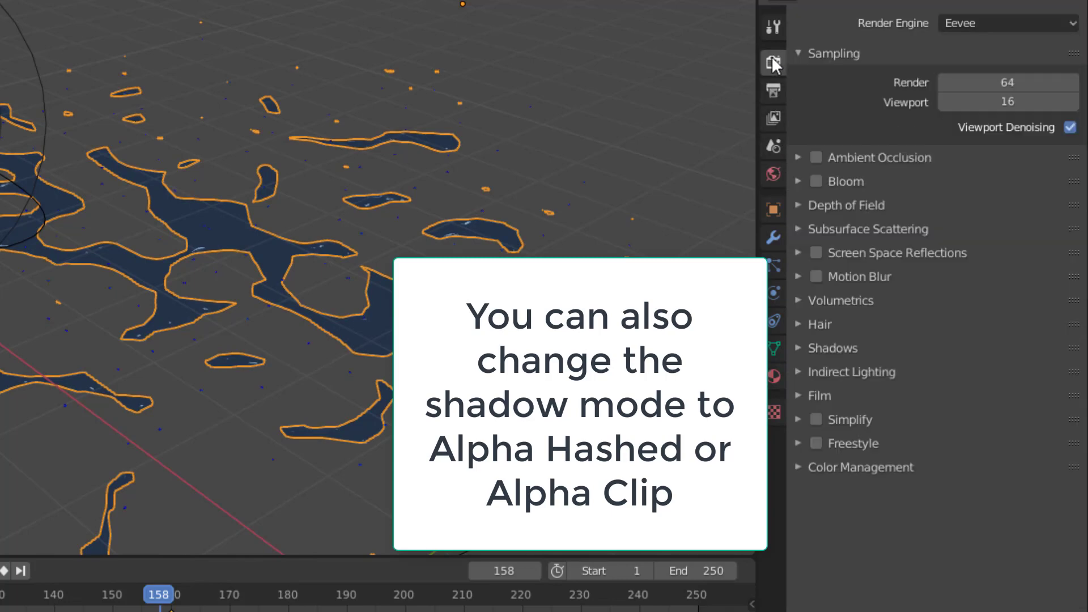
pyautogui.click(796, 253)
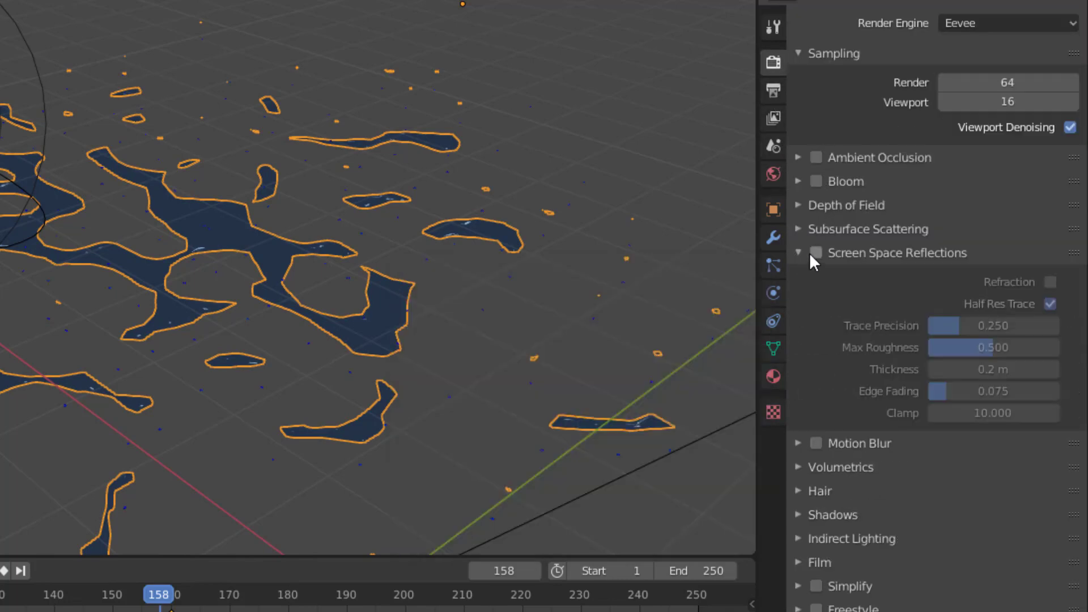
pyautogui.click(811, 253)
pyautogui.click(1050, 282)
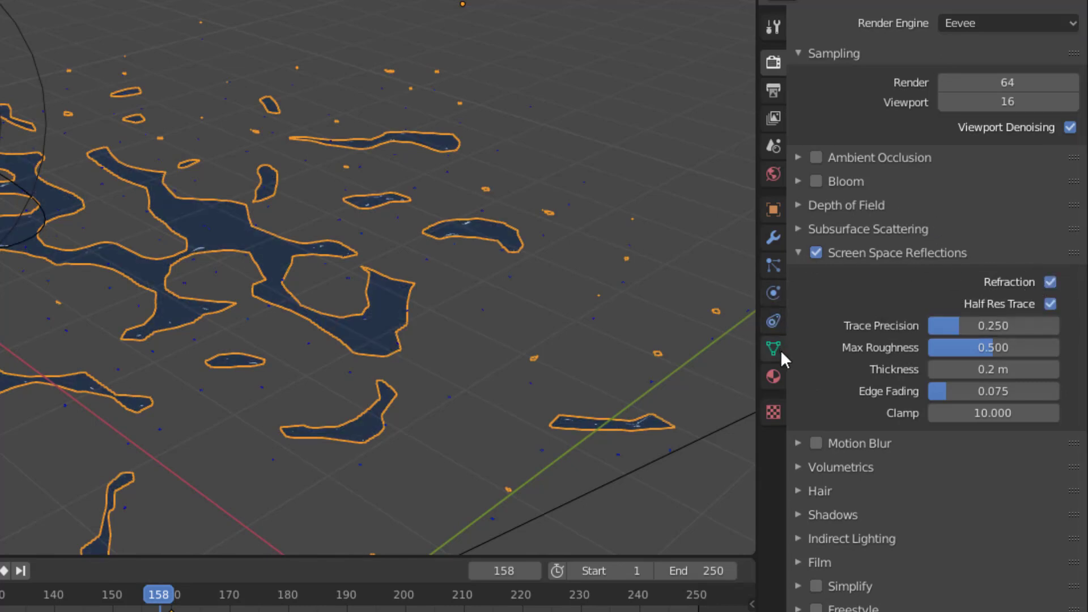
pyautogui.click(773, 376)
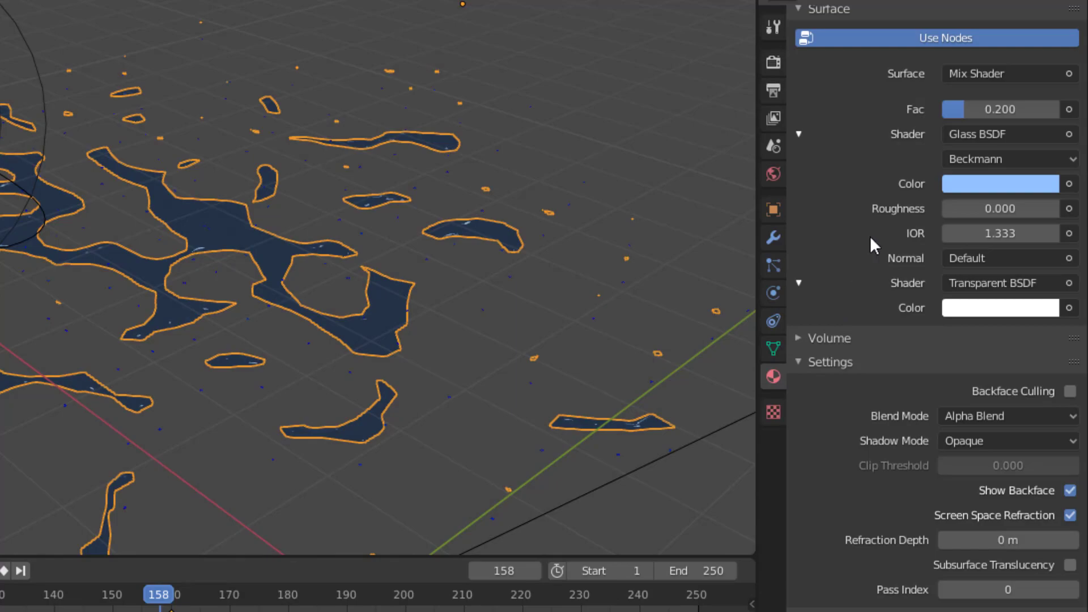
# Step: Add a plane and lower it along Z to the level of the fallen liquid
pyautogui.scroll(3, 885, 252)
pyautogui.moveTo(645, 92); pyautogui.dragTo(615, 129, button='middle')
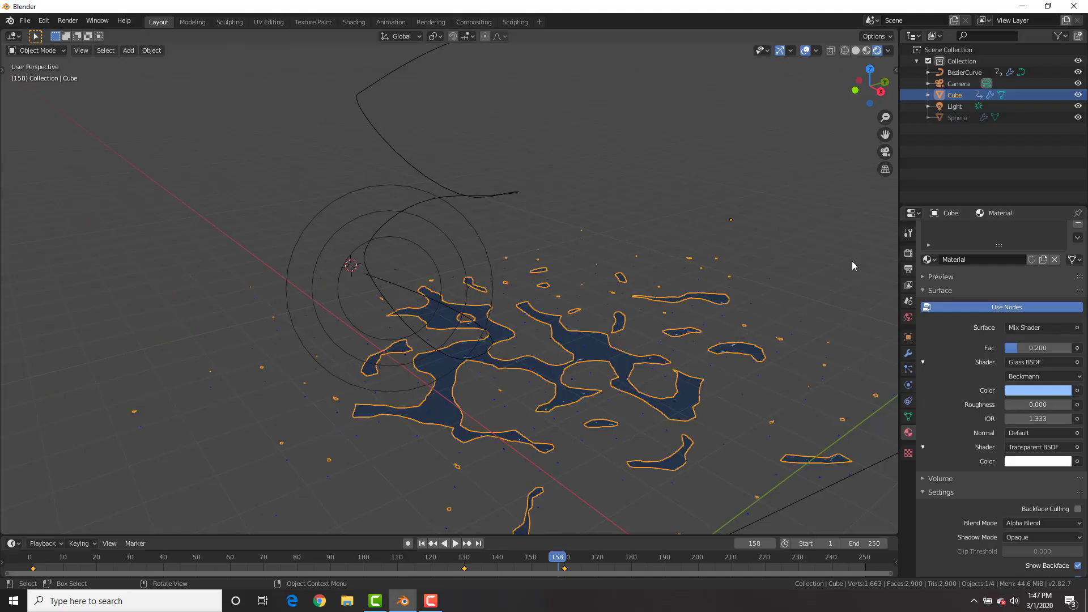
pyautogui.hotkey('shift', 'a')
pyautogui.moveTo(644, 267)
pyautogui.click(700, 273)
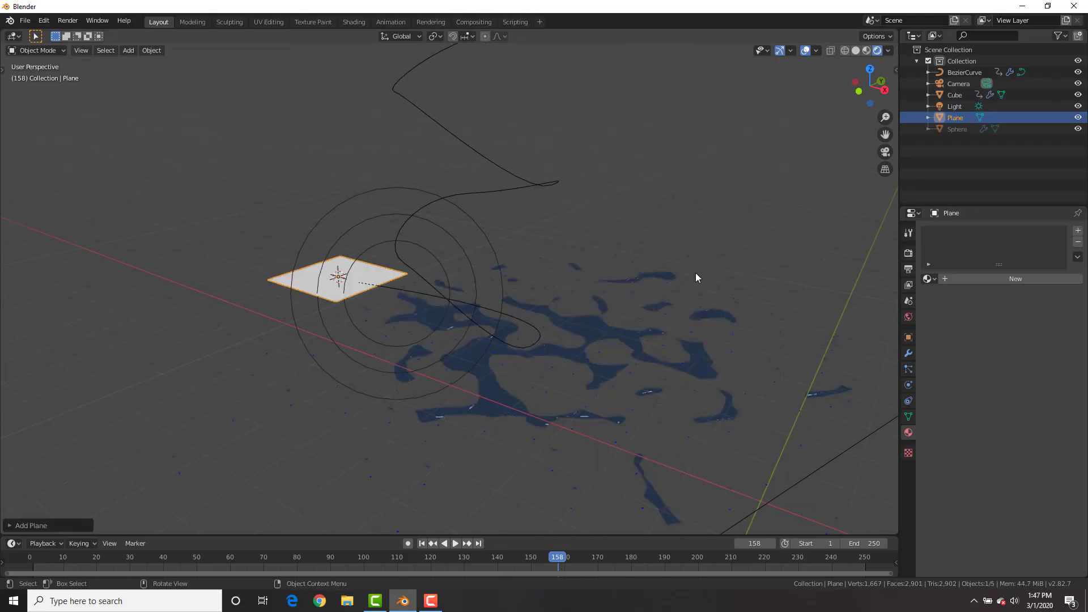
pyautogui.press('g')
pyautogui.press('z')
pyautogui.click(673, 437)
# Step: Scale the plane up into a large floor under the liquid and fine-tune its height along Z
pyautogui.scroll(-4, 620, 359)
pyautogui.press('s')
pyautogui.click(381, 474)
pyautogui.scroll(6, 567, 333)
pyautogui.moveTo(592, 341); pyautogui.dragTo(590, 322, button='middle')
pyautogui.press('g')
pyautogui.press('z')
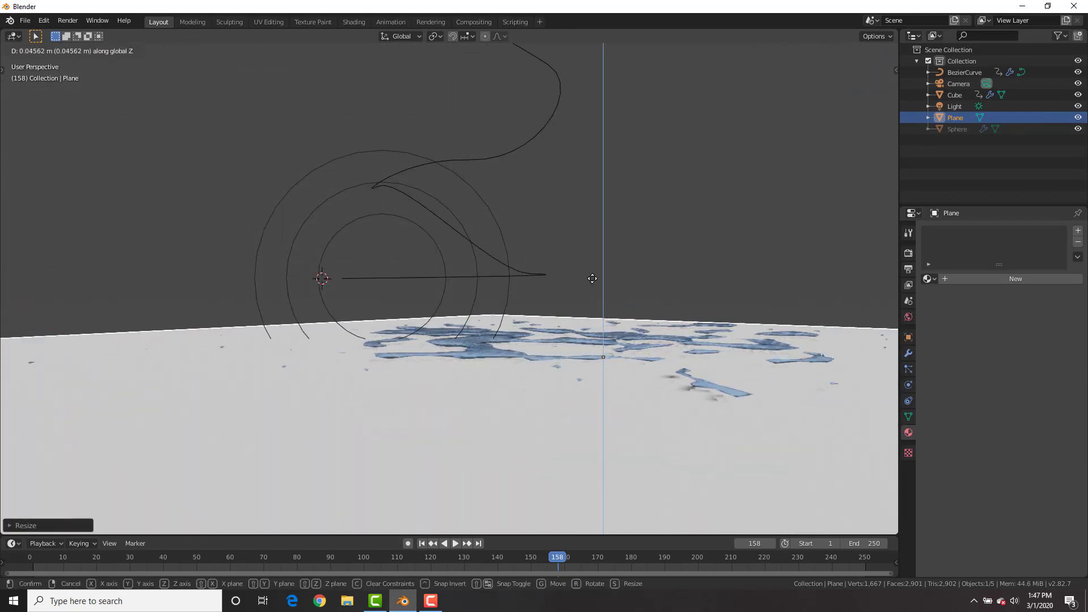
pyautogui.click(589, 263)
pyautogui.moveTo(590, 263); pyautogui.dragTo(719, 375, button='middle')
pyautogui.press('s')
pyautogui.click(720, 375)
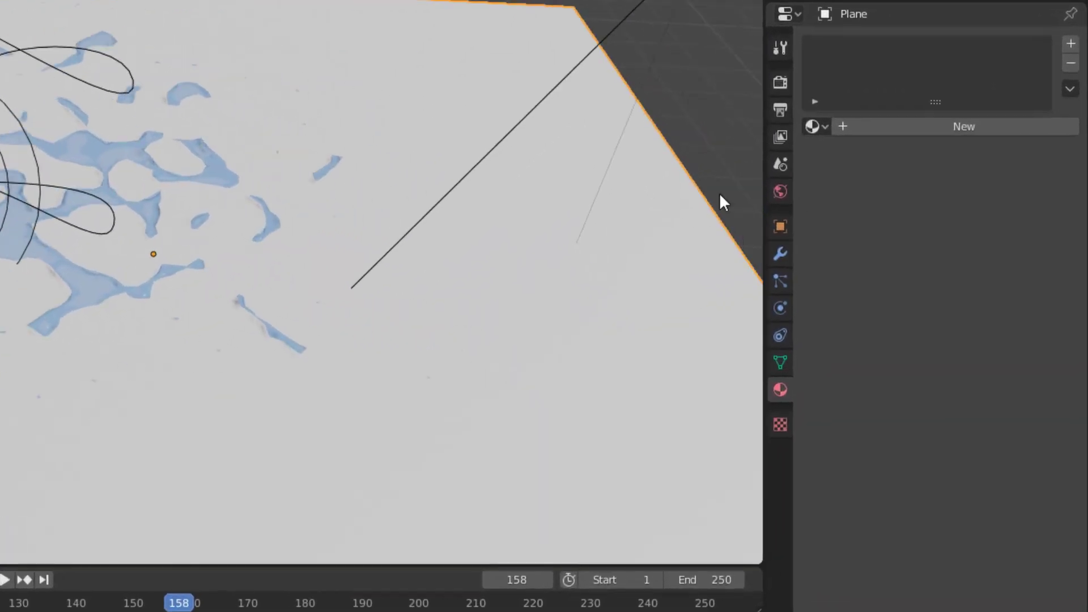
# Step: Set the world background color to an Environment Texture and load an environment image for it
pyautogui.click(908, 317)
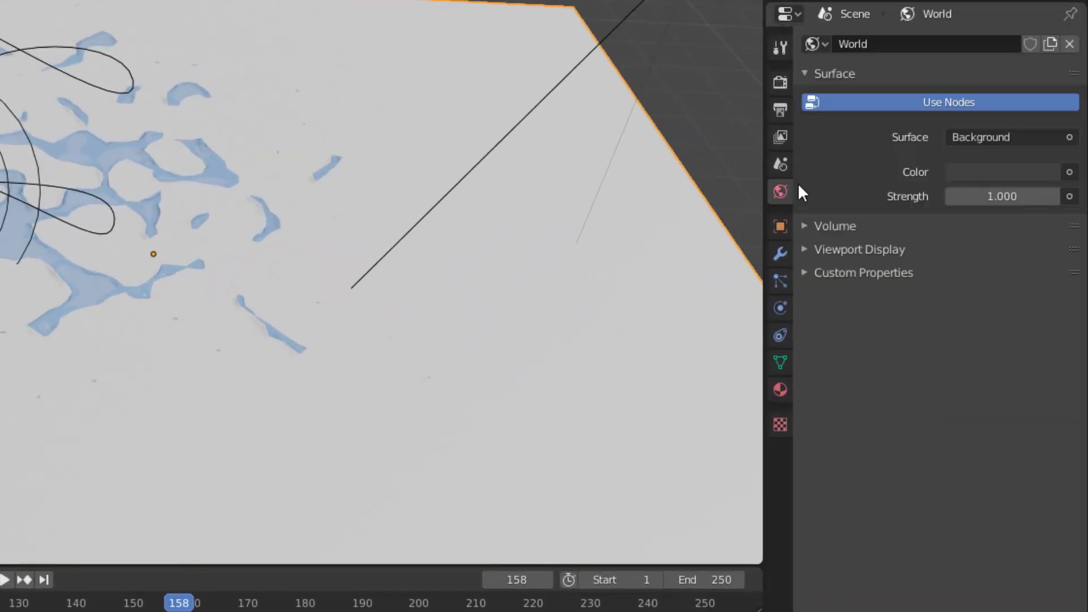
pyautogui.click(1069, 172)
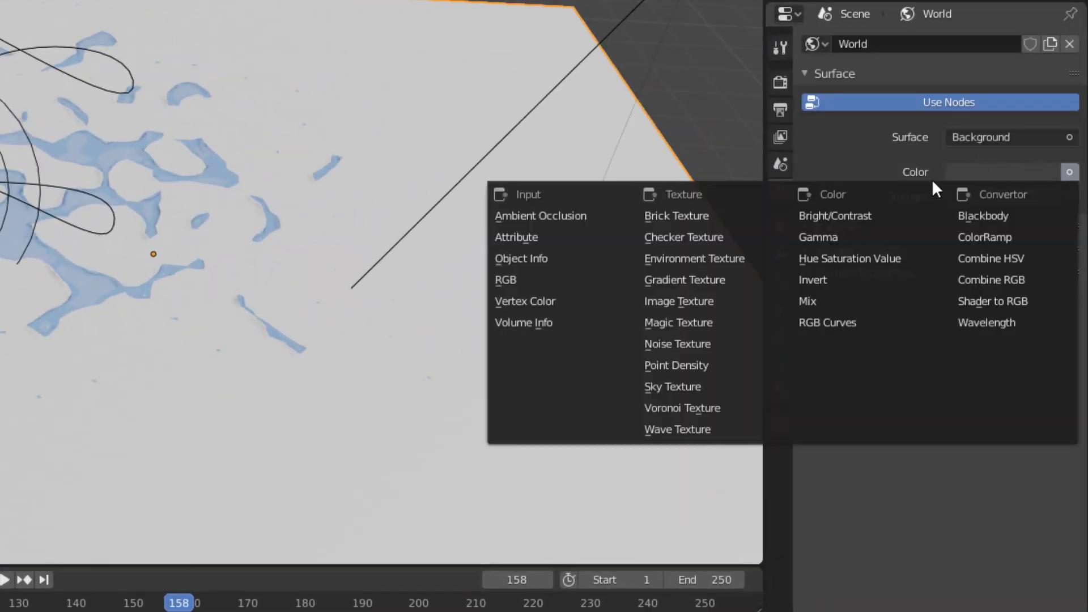
pyautogui.click(698, 258)
pyautogui.click(1052, 197)
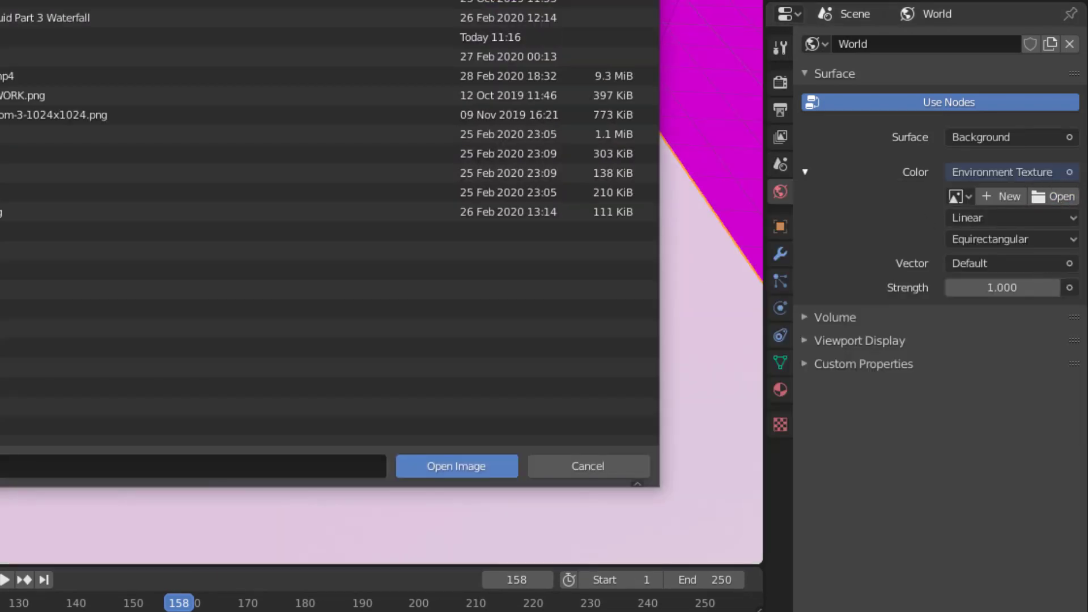
pyautogui.click(85, 59)
pyautogui.doubleClick(85, 59)
# Step: Enable Transparent under Film in the render settings to hide the environment background
pyautogui.click(780, 110)
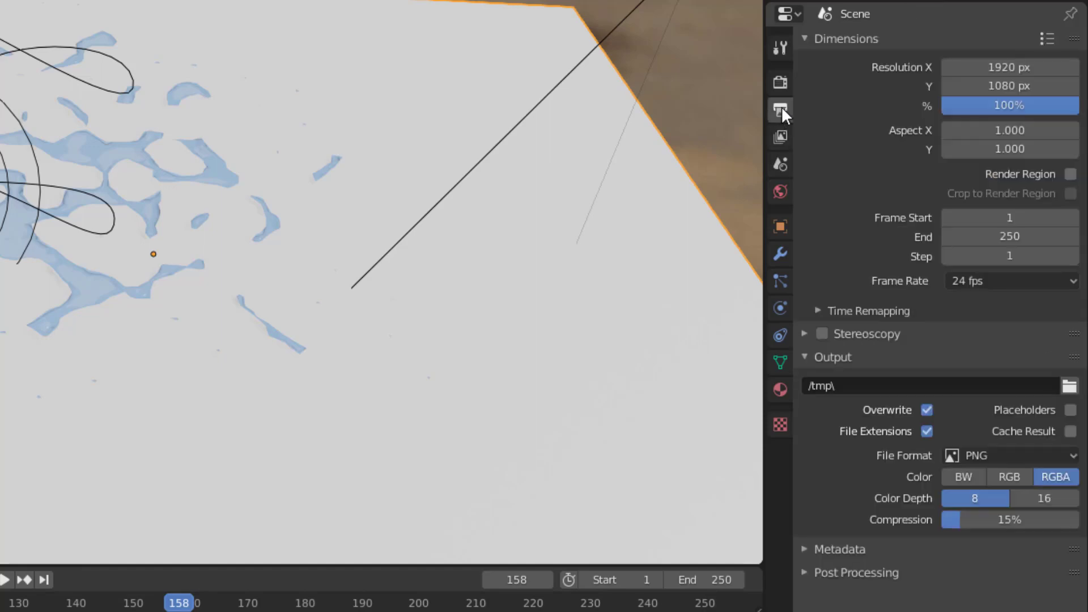
pyautogui.click(780, 82)
pyautogui.click(843, 569)
pyautogui.scroll(-4, 843, 566)
pyautogui.click(1050, 525)
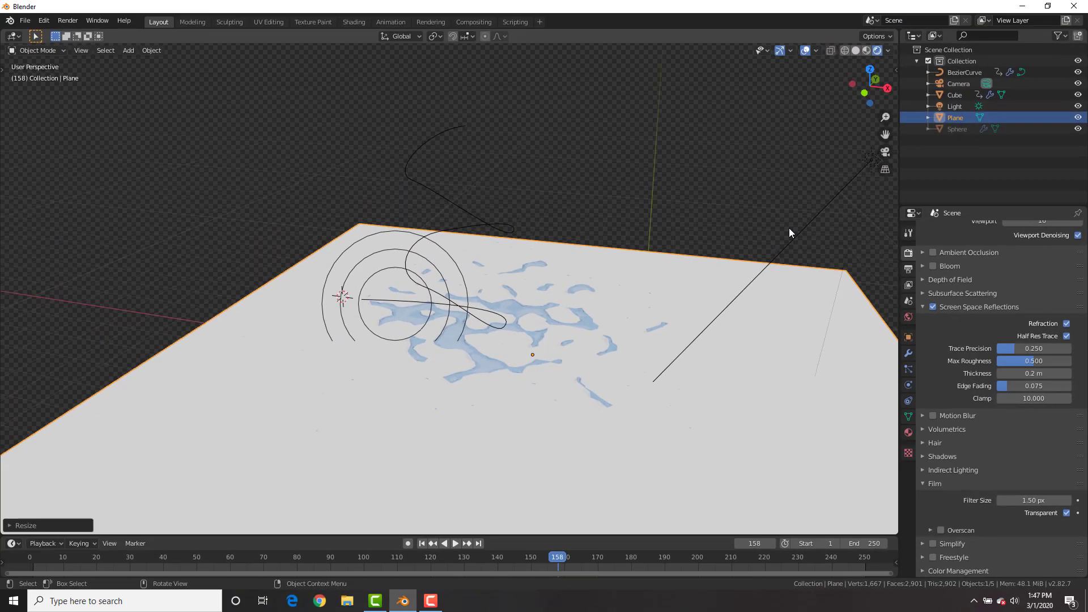
# Step: Select the light and rotate it freely to change the direction of the lighting
pyautogui.click(794, 41)
pyautogui.press('r')
pyautogui.press('r')
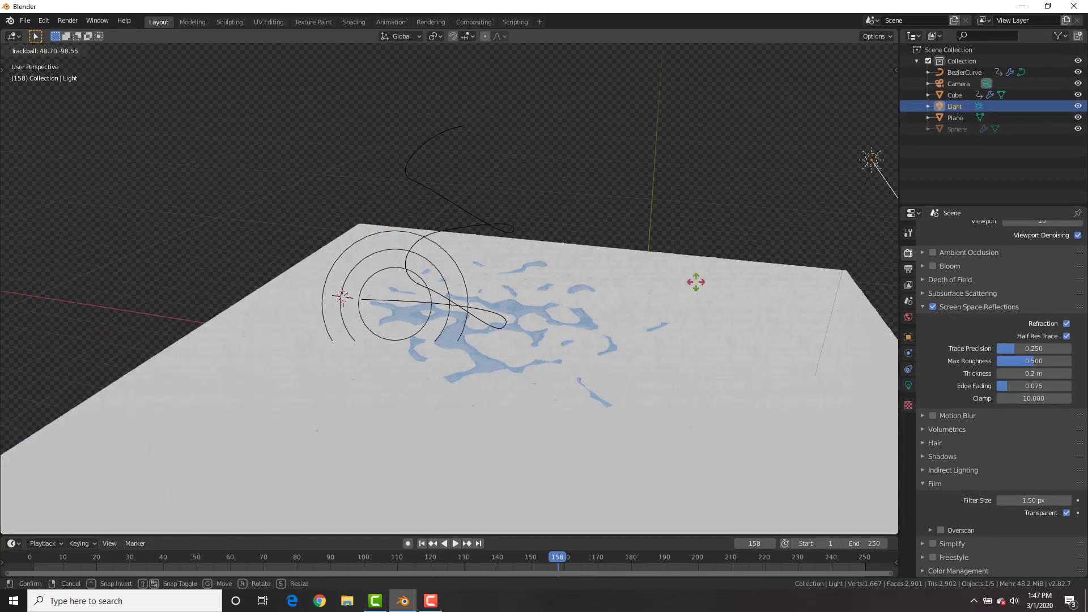
pyautogui.click(759, 293)
# Step: Play the animation from the first frame to check the water's look and its fall onto the floor
pyautogui.moveTo(651, 257)
pyautogui.keyDown('shift'); pyautogui.mouseDown(button='middle')
pyautogui.moveTo(693, 264)
pyautogui.moveTo(668, 262)
pyautogui.mouseUp(button='middle'); pyautogui.keyUp('shift')
pyautogui.hotkey('shift', 'Left')
pyautogui.press('space')
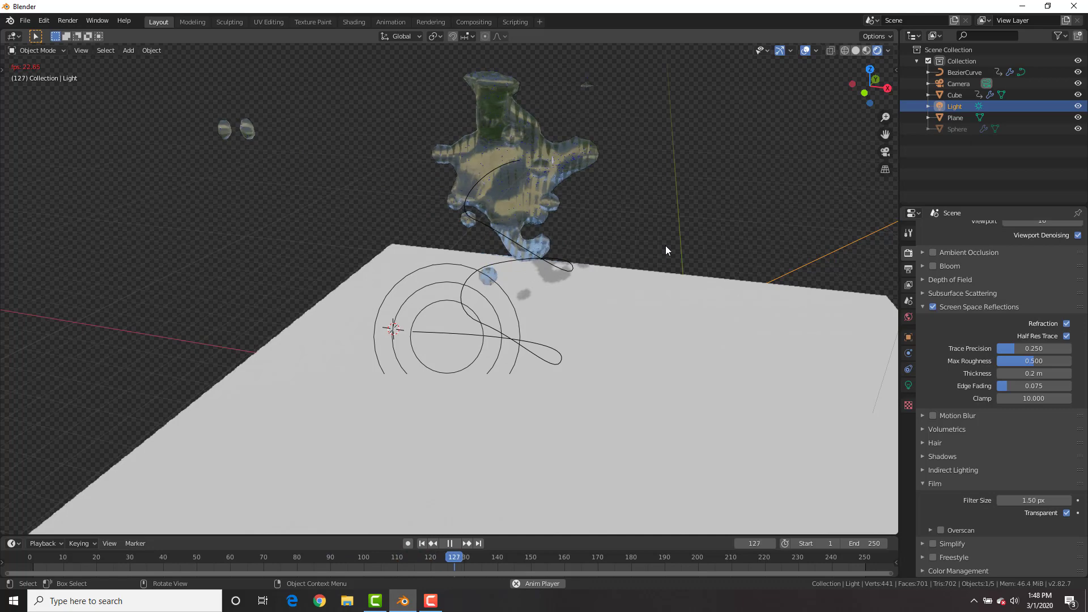
pyautogui.press('space')
# Step: Save the project as WaterbendTut1.blend in the Waterbending folder
pyautogui.click(26, 21)
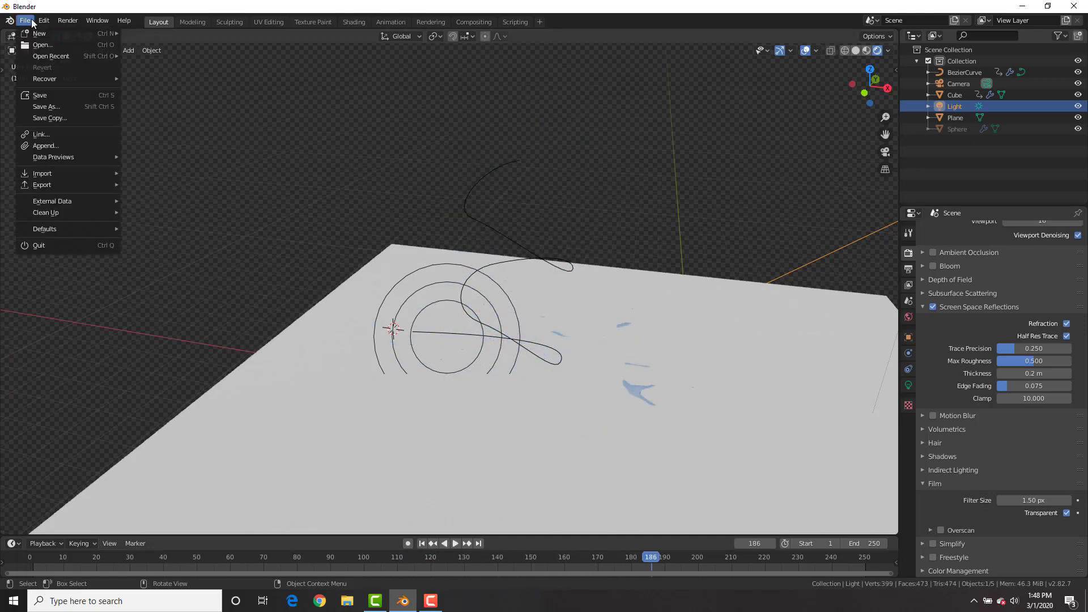
pyautogui.click(50, 106)
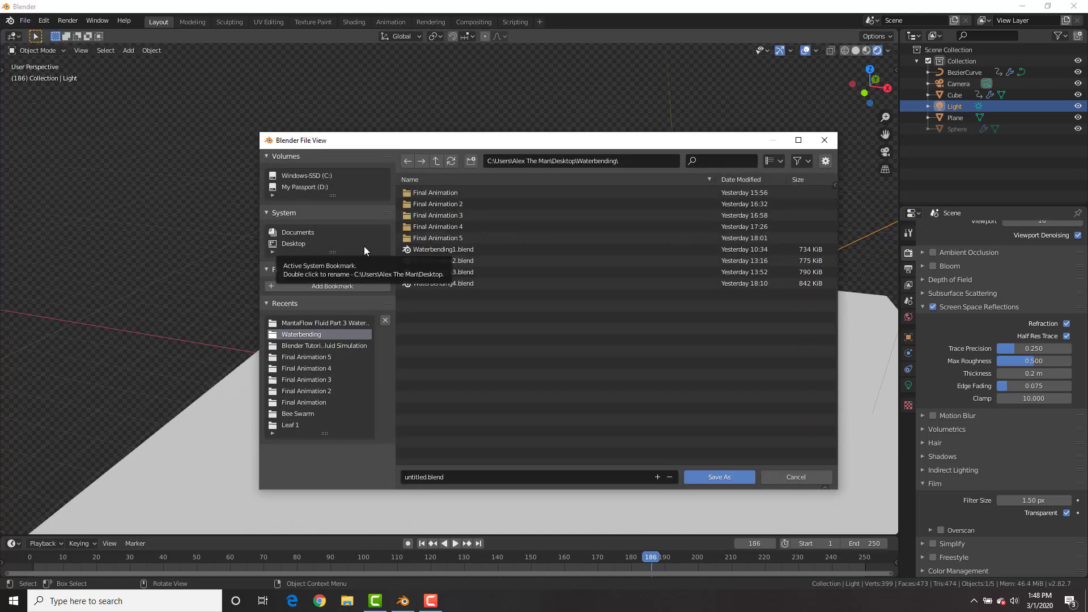
pyautogui.click(487, 476)
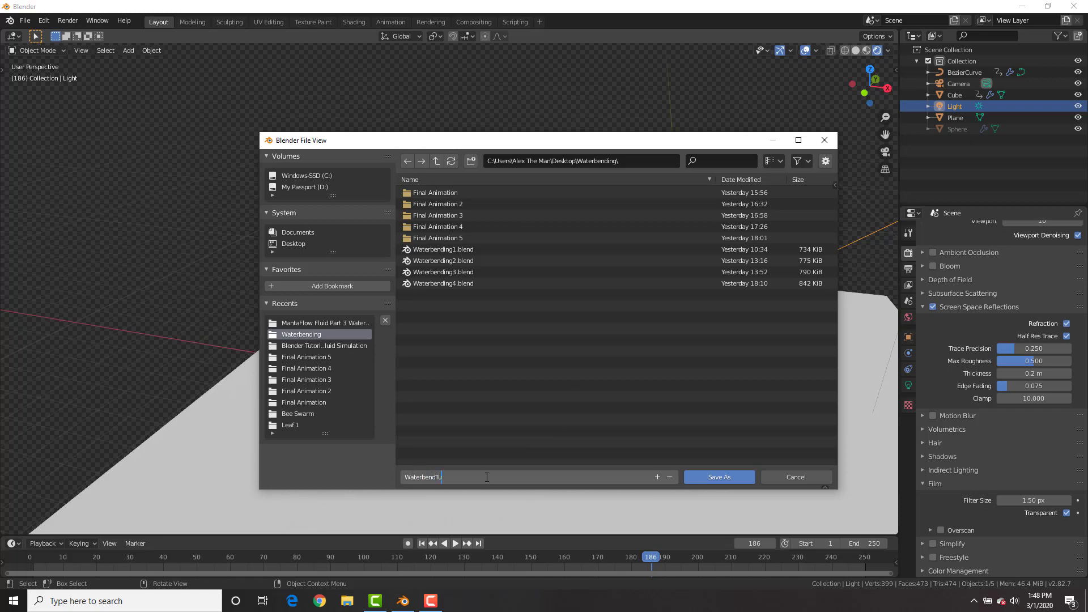
pyautogui.click(722, 478)
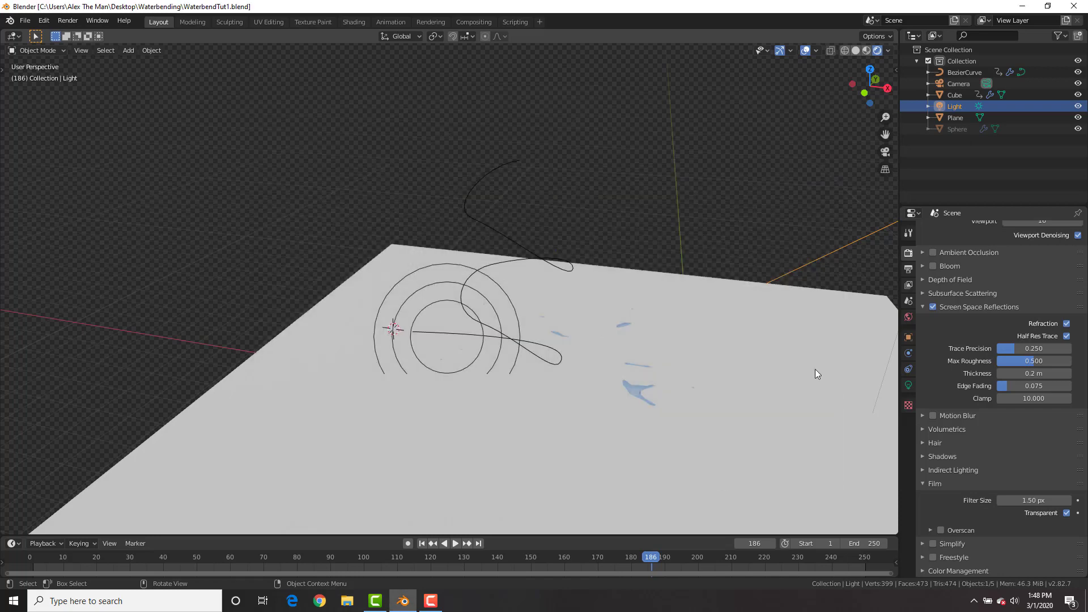
# Step: Show the sphere in the viewport and renders, then free the cube domain's fluid data and bake it again
pyautogui.click(654, 342)
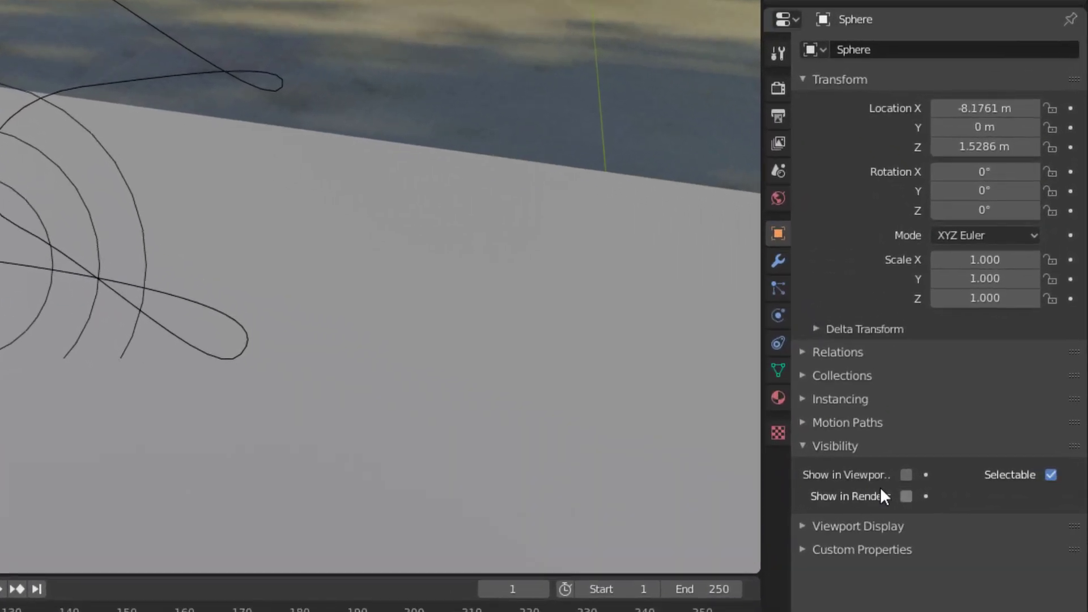
pyautogui.click(385, 1)
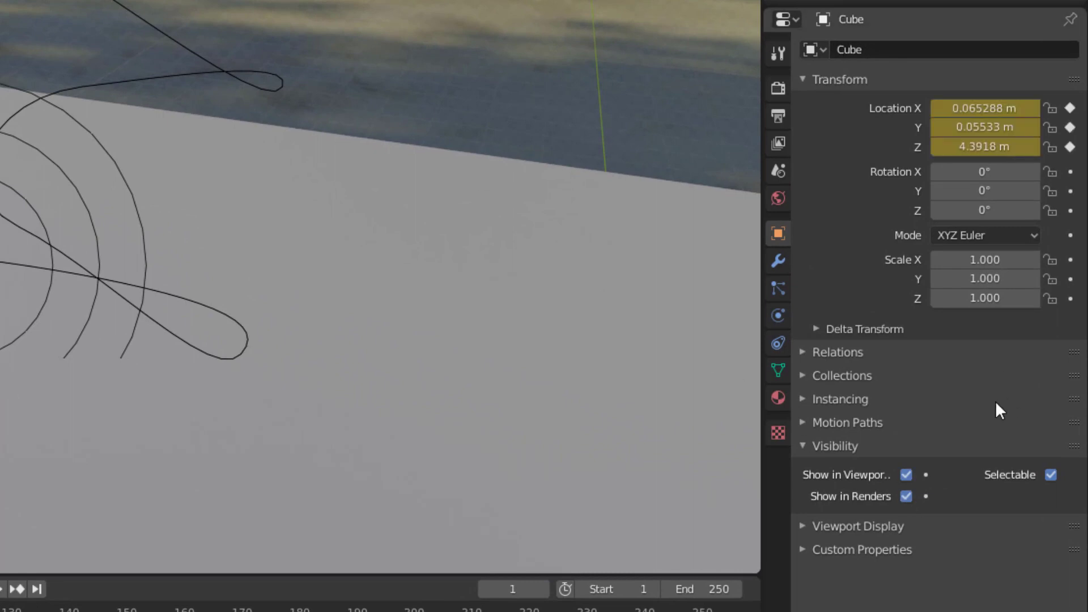
pyautogui.click(778, 315)
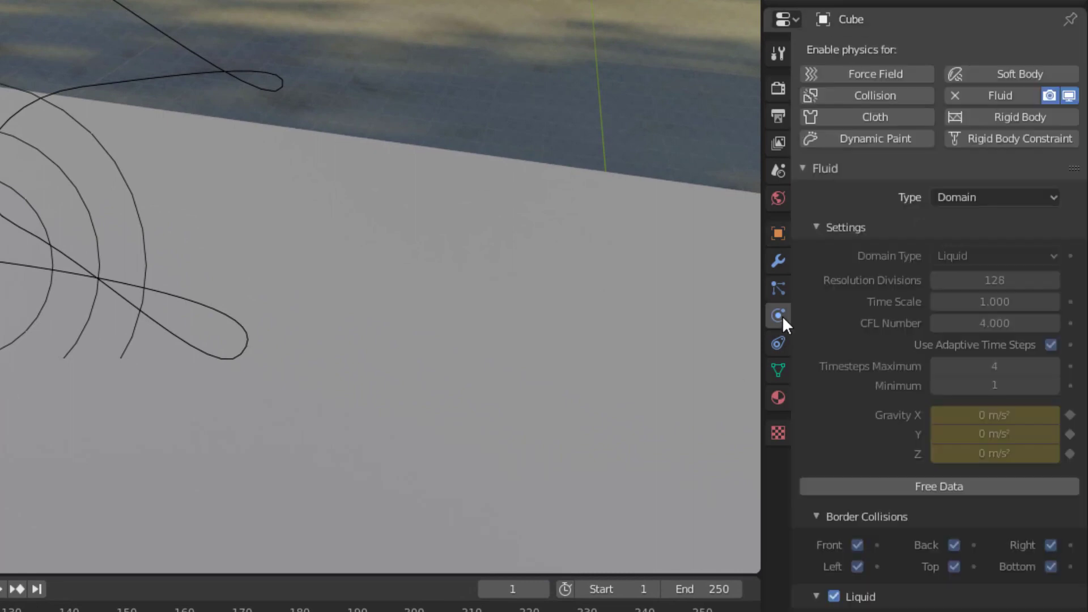
pyautogui.click(916, 485)
pyautogui.click(905, 487)
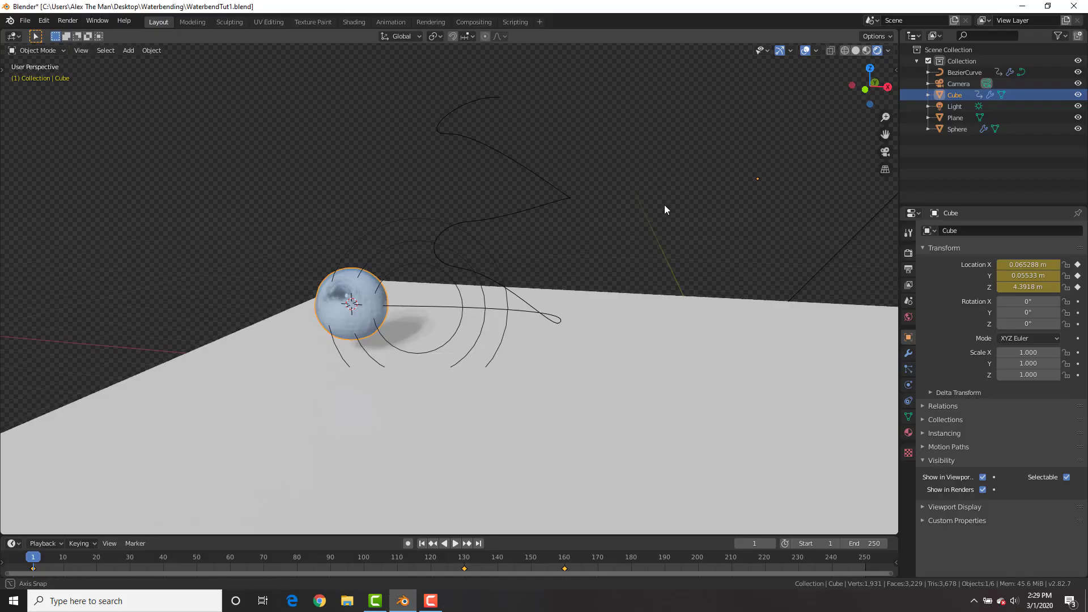
# Step: Play back the newly baked simulation from several angles and scrub to frame 83 to examine the liquid's motion
pyautogui.scroll(-1, 664, 205)
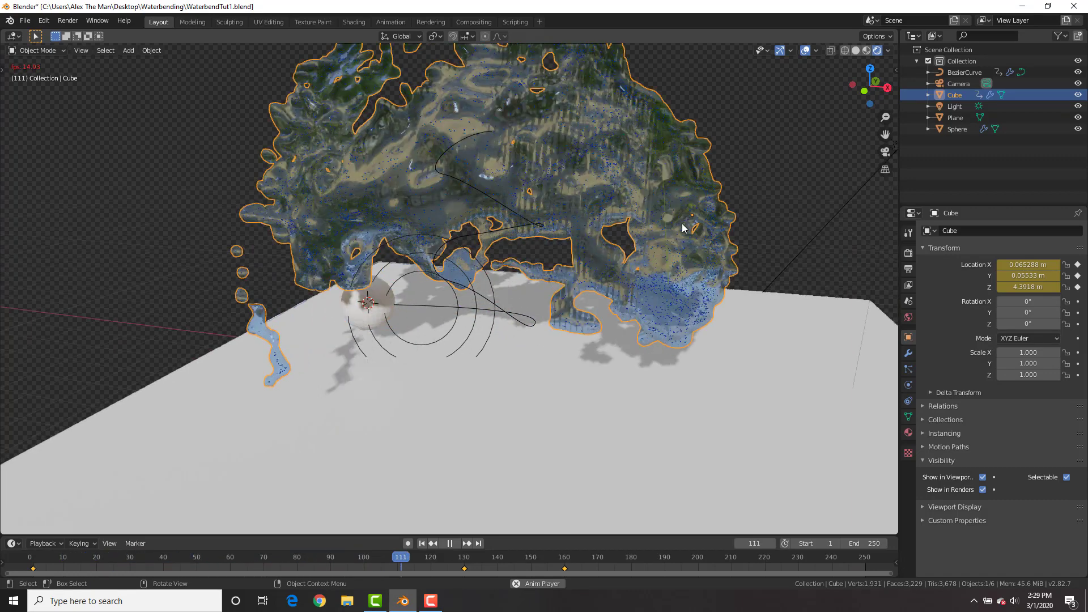
pyautogui.moveTo(685, 219); pyautogui.dragTo(652, 265, button='middle')
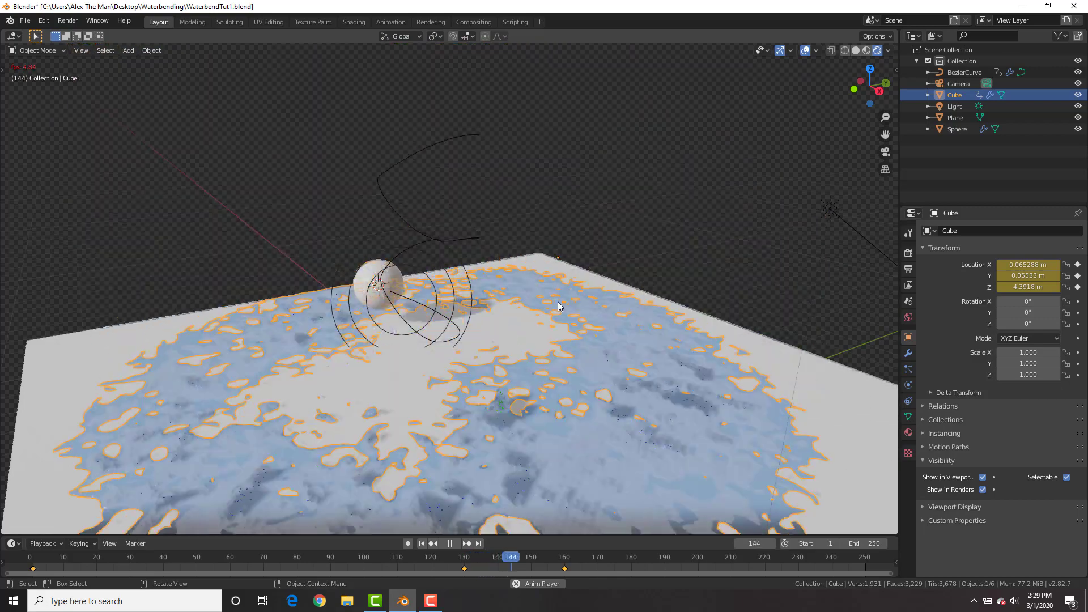
pyautogui.moveTo(546, 304); pyautogui.dragTo(538, 308, button='middle')
pyautogui.press('space')
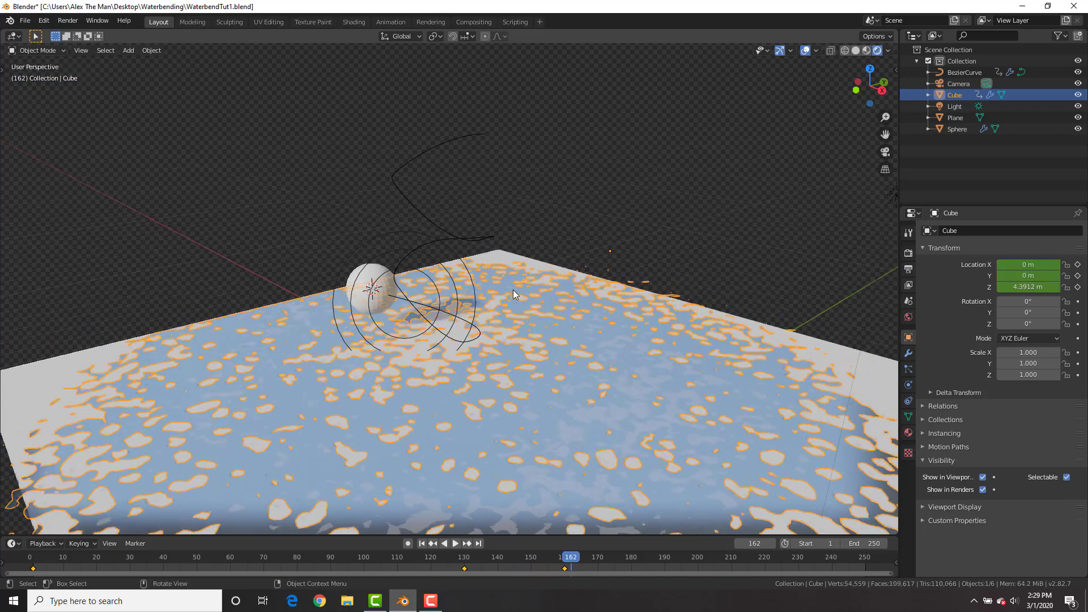
pyautogui.click(265, 559)
pyautogui.press('space')
pyautogui.moveTo(265, 558); pyautogui.dragTo(308, 560)
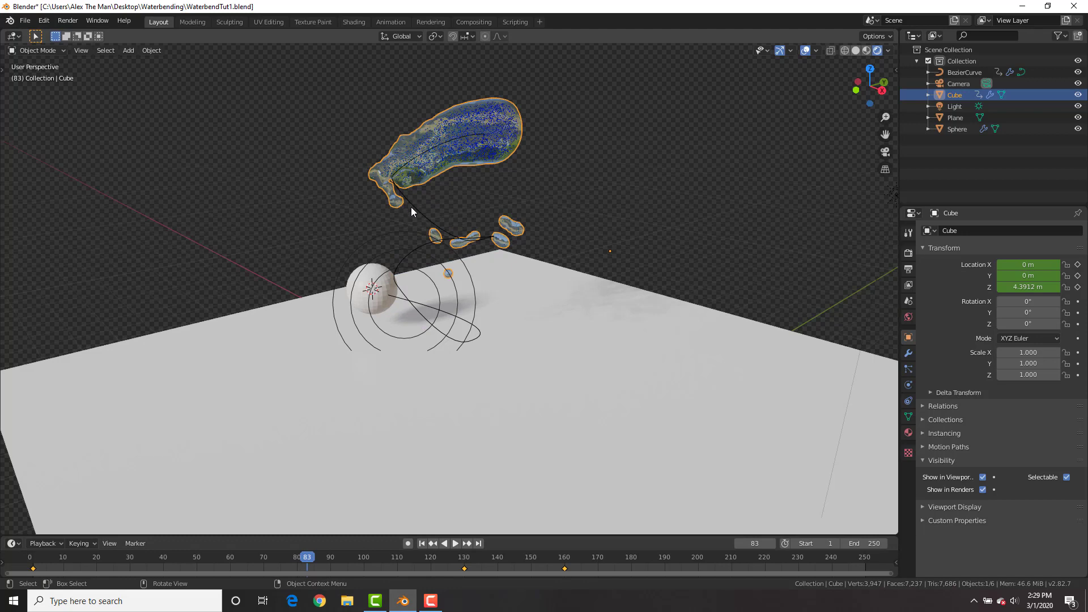
# Step: Move the Bezier curve's last group of keyframes about 20 frames earlier, so that it ends near frame 89
pyautogui.click(423, 214)
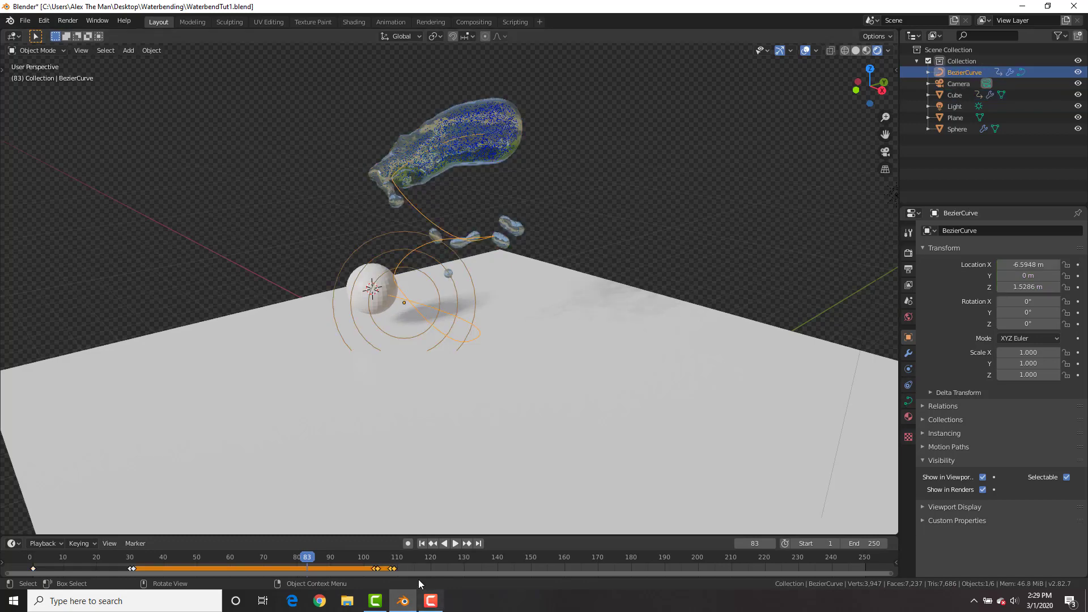
pyautogui.click(397, 569)
pyautogui.press('b')
pyautogui.moveTo(409, 561); pyautogui.dragTo(321, 567)
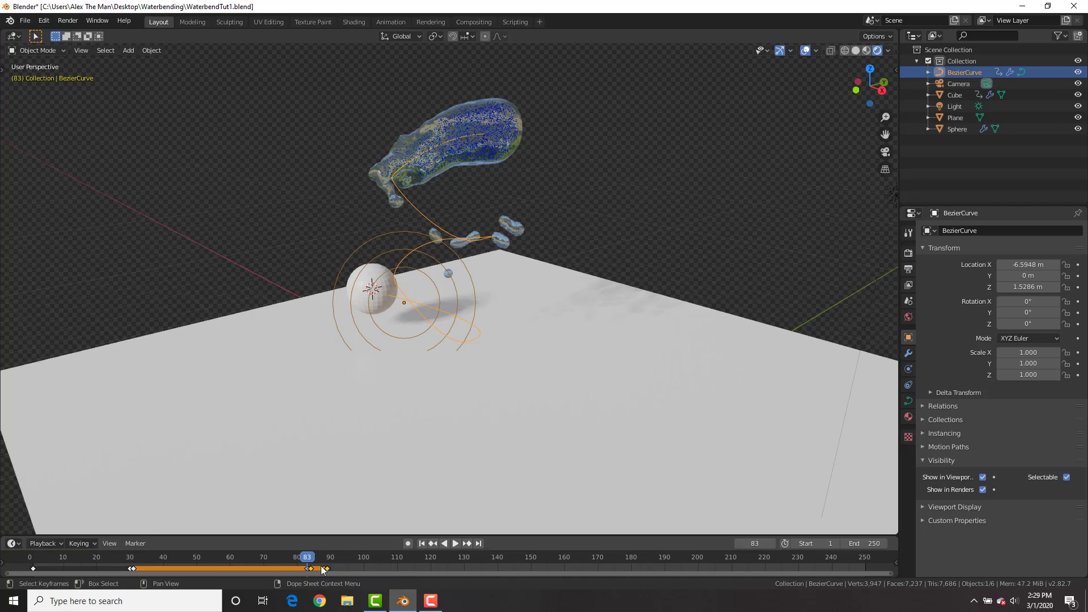
# Step: Move the liquid domain's last two gravity keyframes earlier, to about frames 99 and 129
pyautogui.click(498, 154)
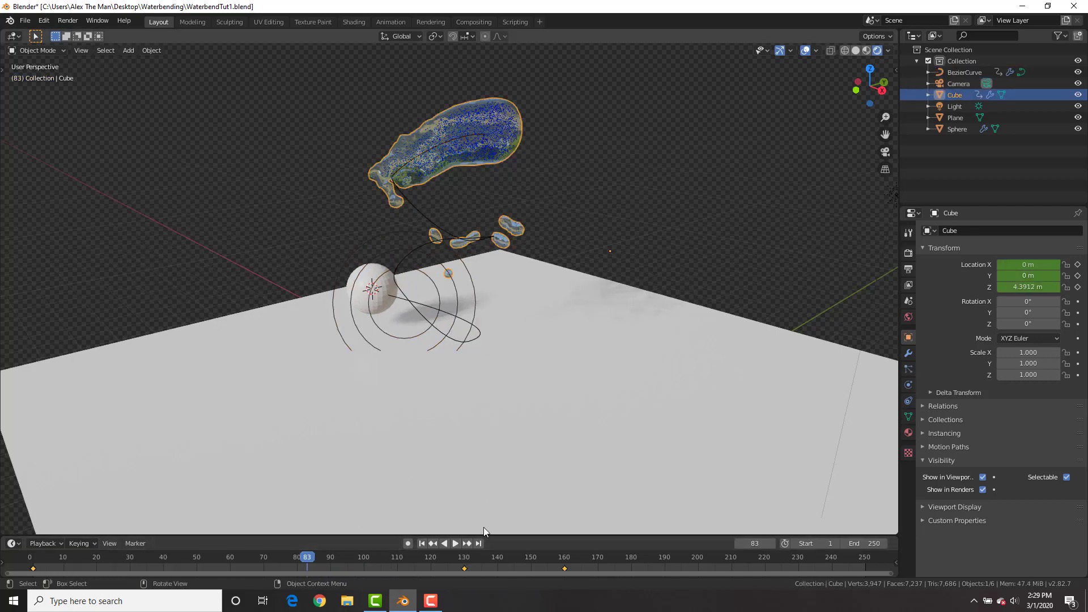
pyautogui.click(465, 568)
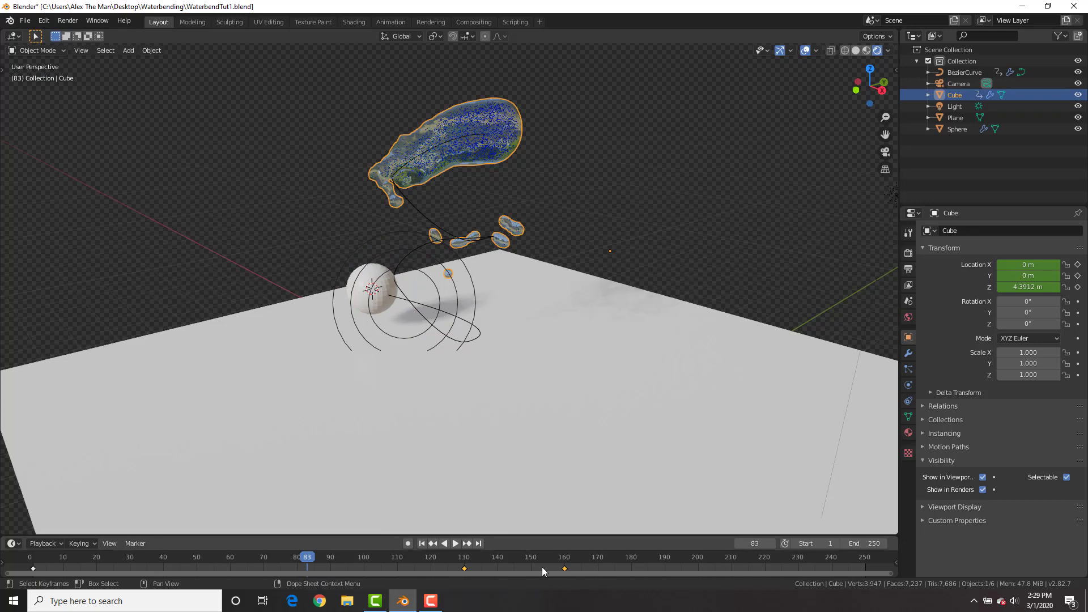
pyautogui.press('g')
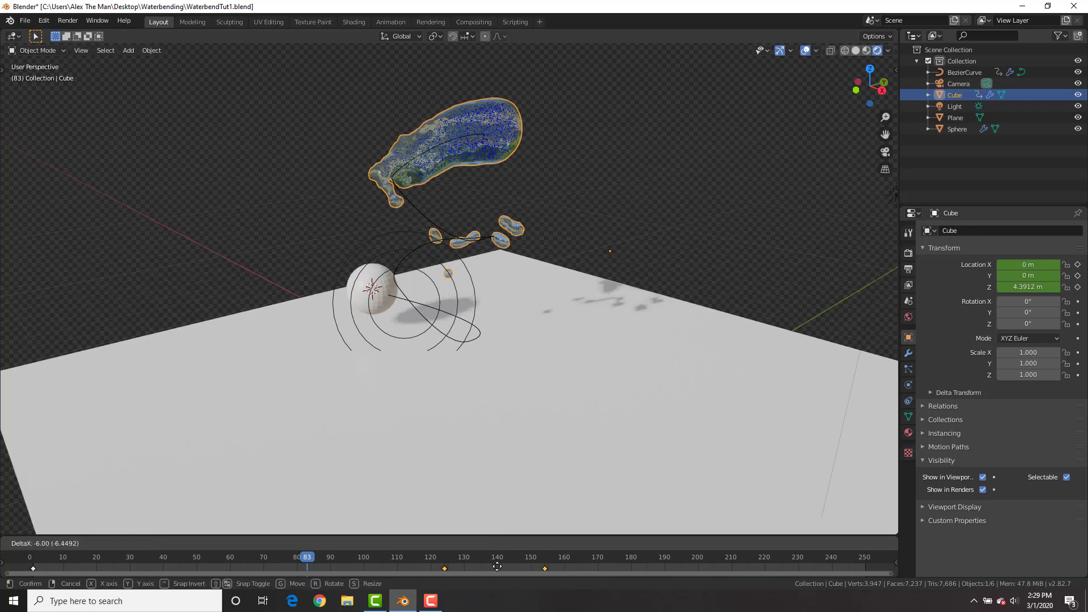
pyautogui.click(451, 559)
pyautogui.press('g')
pyautogui.click(423, 559)
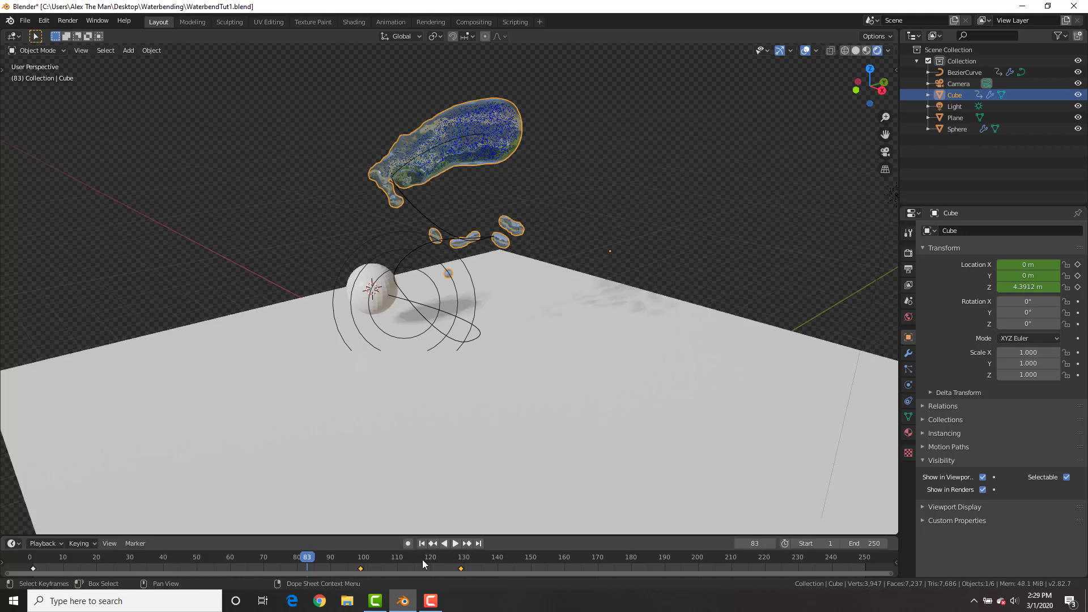
# Step: Free the liquid domain's old bake and rebake the fluid data with the shifted keyframes
pyautogui.click(409, 301)
pyautogui.click(454, 153)
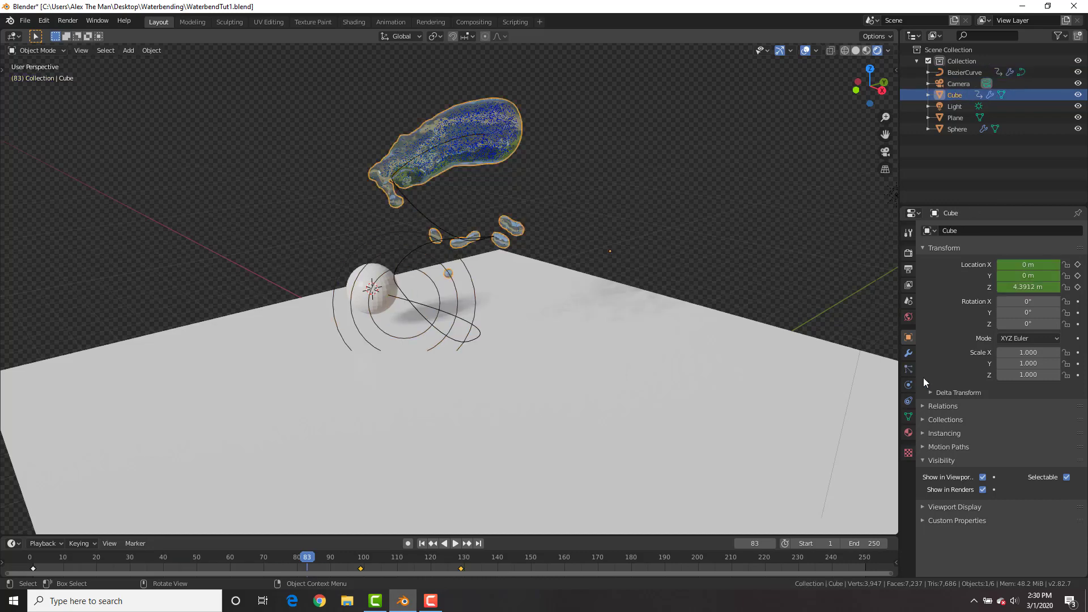
pyautogui.click(908, 385)
pyautogui.click(993, 485)
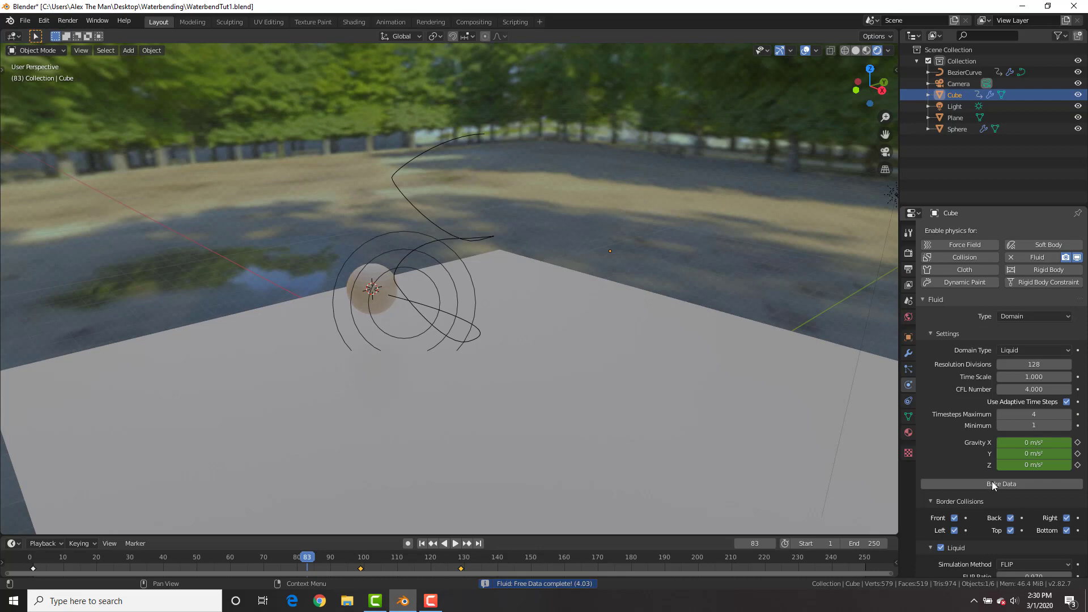
pyautogui.click(995, 484)
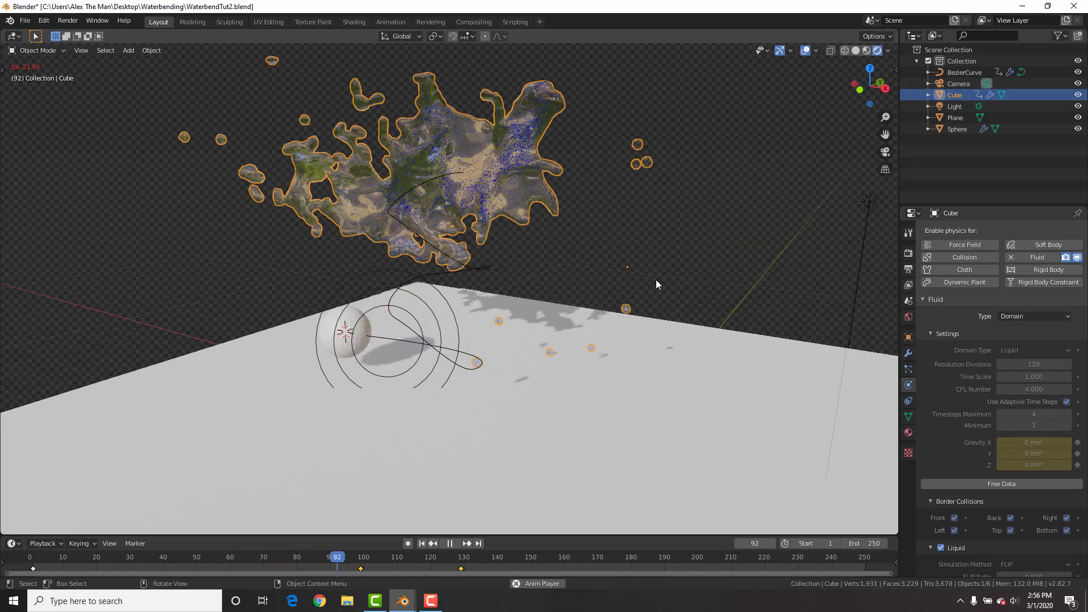
# Step: Stop playback at frame 104 and disable the sphere's visibility in the viewport
pyautogui.press('space')
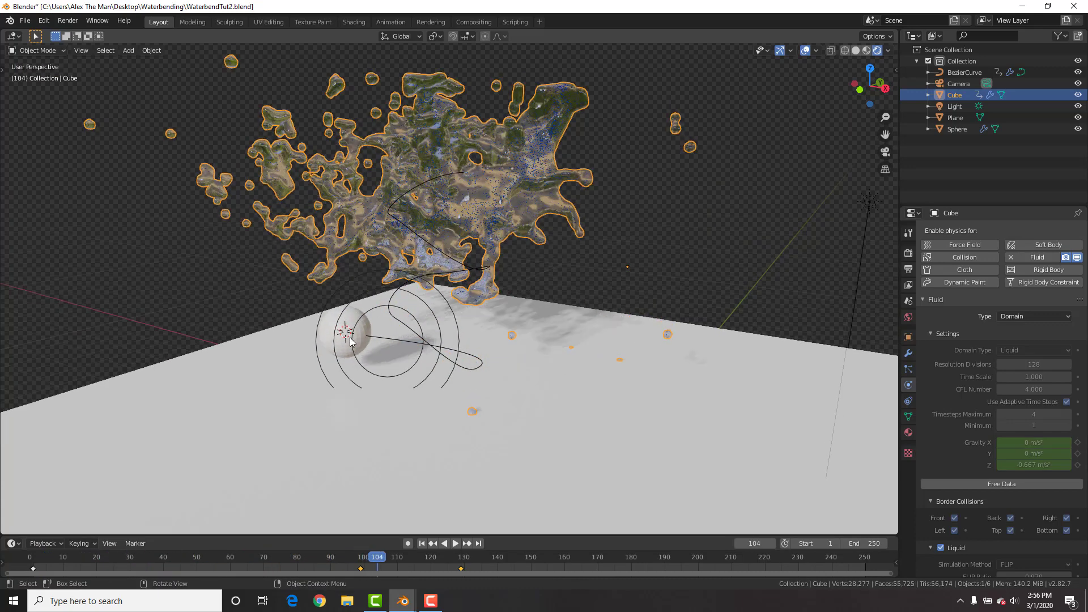
pyautogui.click(349, 327)
pyautogui.click(908, 338)
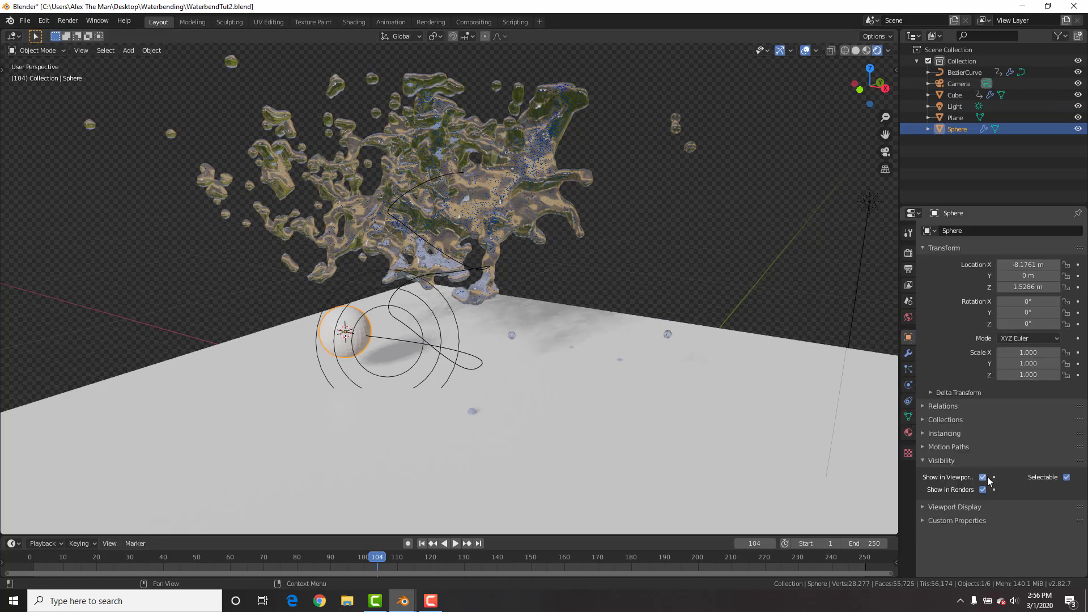
pyautogui.click(982, 477)
# Step: Give the floor plane a new material with a black base color
pyautogui.click(670, 400)
pyautogui.click(909, 433)
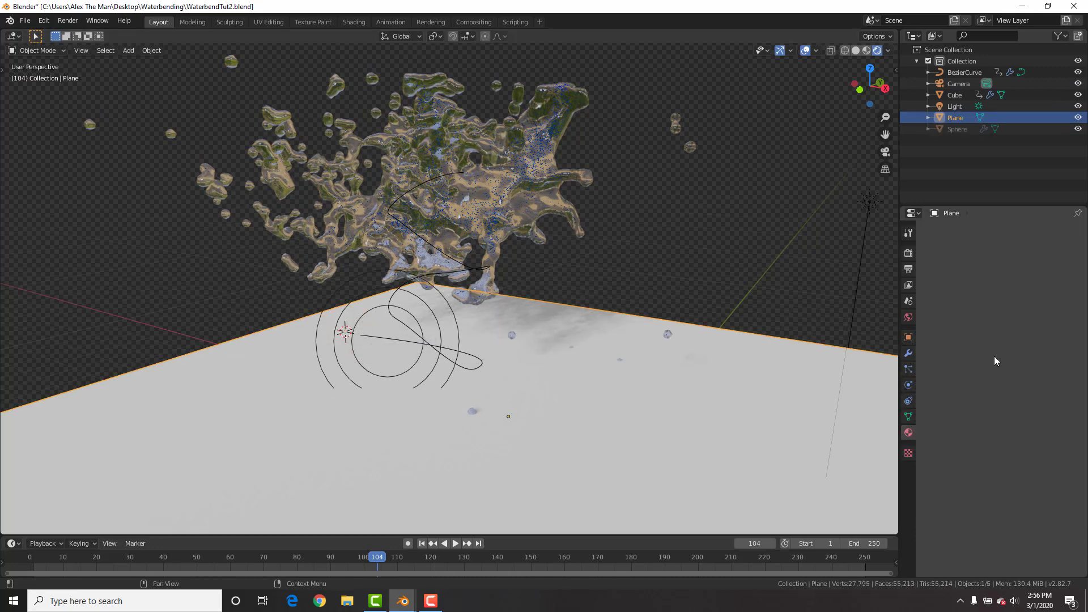
pyautogui.click(1005, 283)
pyautogui.click(1036, 394)
pyautogui.scroll(-16, 1037, 396)
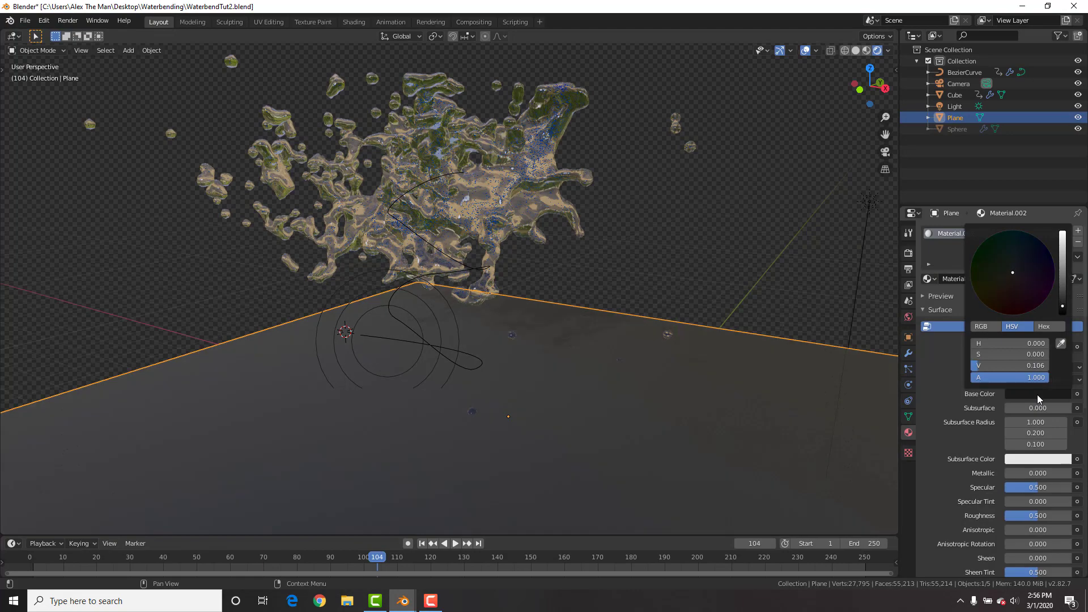
# Step: Extrude the floor plane's two back edges upward along Z to form two walls, and return to Object Mode
pyautogui.moveTo(674, 282); pyautogui.dragTo(491, 357, button='middle')
pyautogui.scroll(-3, 638, 292)
pyautogui.press('Tab')
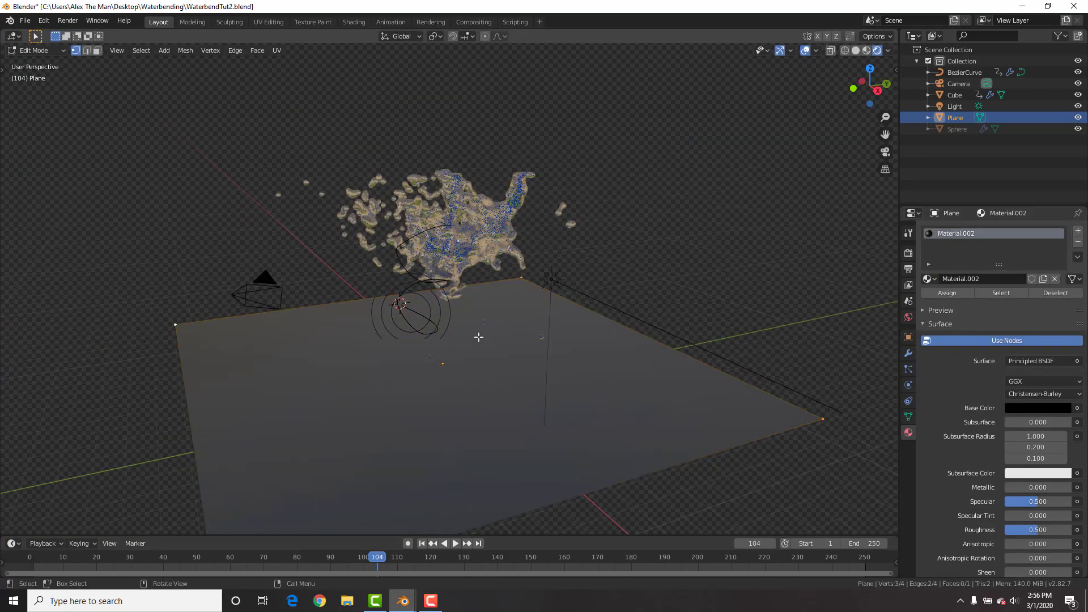
pyautogui.press('z')
pyautogui.click(533, 125)
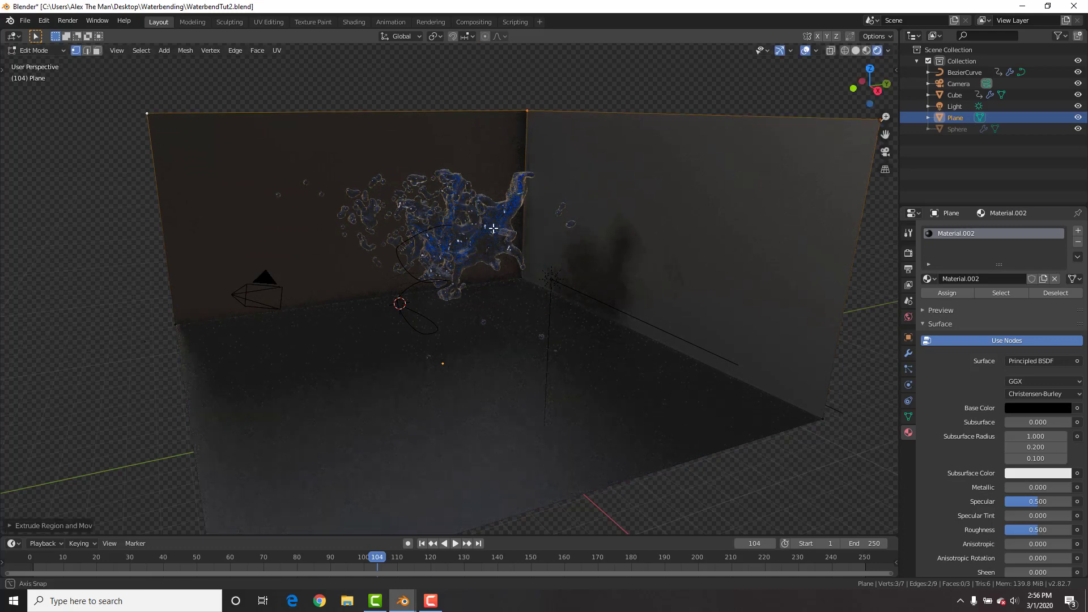
pyautogui.moveTo(580, 240); pyautogui.dragTo(542, 250, button='middle')
pyautogui.press('Tab')
# Step: Add a Subdivision Surface modifier to the walled backdrop plane and shade it smooth
pyautogui.click(909, 353)
pyautogui.click(969, 231)
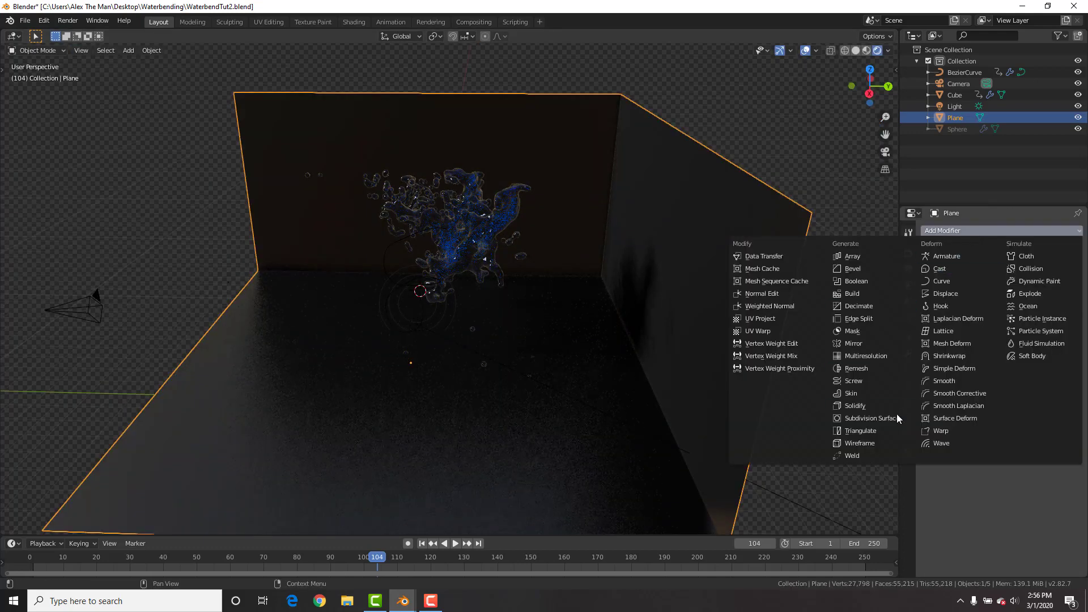
pyautogui.click(838, 406)
pyautogui.rightClick(676, 214)
pyautogui.click(677, 214)
# Step: Add two crossing loop cuts to the backdrop mesh, slid toward the wall corners to tighten the bends, and return to Object Mode
pyautogui.press('Tab')
pyautogui.scroll(-3, 537, 380)
pyautogui.hotkey('ctrl', 'r')
pyautogui.click(537, 380)
pyautogui.click(704, 385)
pyautogui.hotkey('ctrl', 'r')
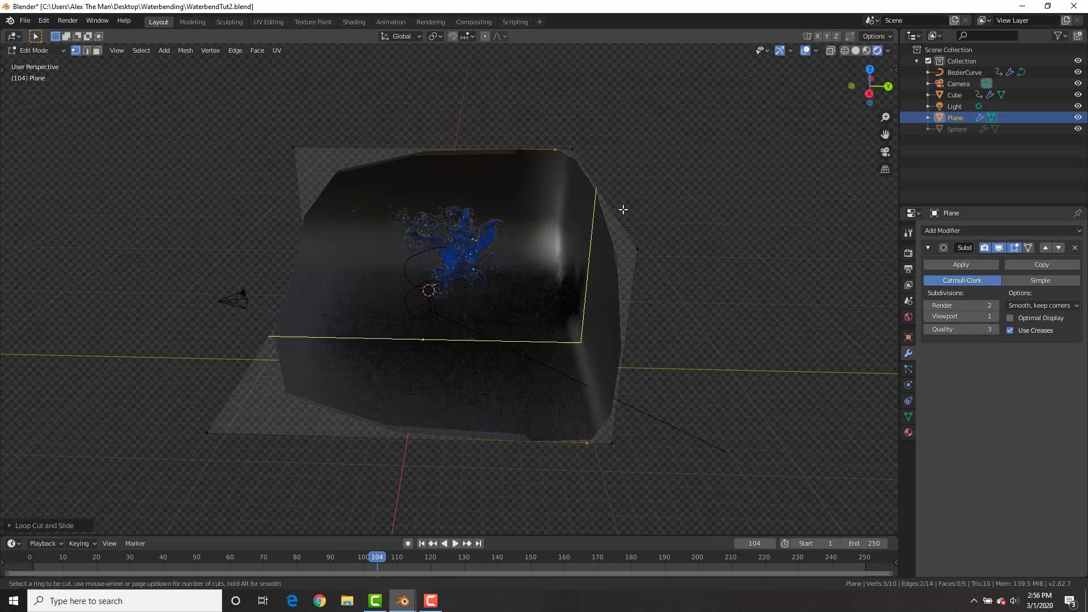
pyautogui.click(622, 209)
pyautogui.press('Tab')
# Step: Set the backdrop material's roughness to 1.000 and its specular to 0.000
pyautogui.click(908, 433)
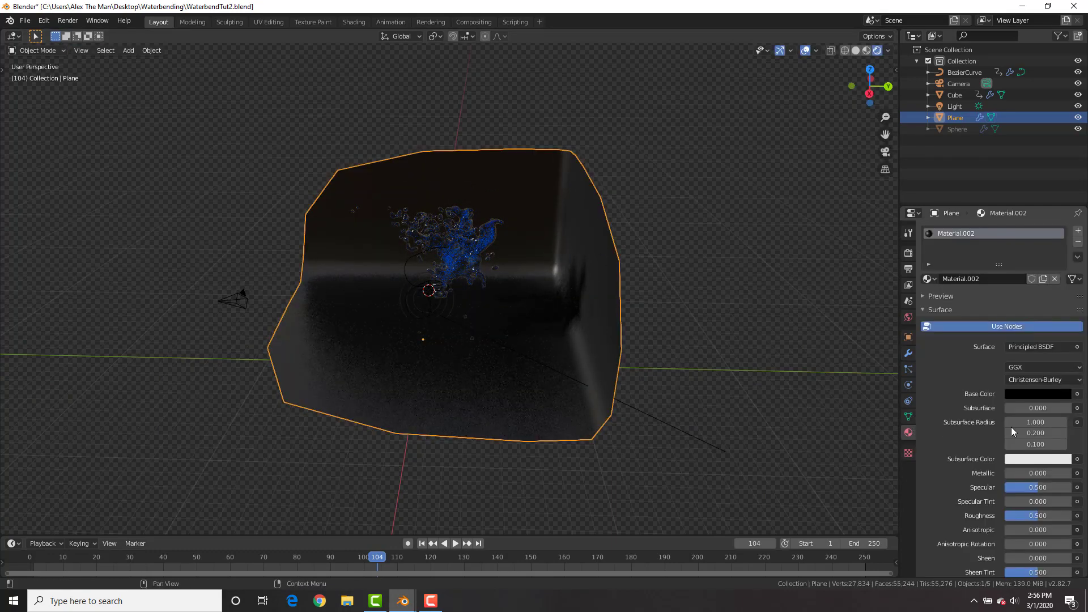
pyautogui.moveTo(1045, 515); pyautogui.dragTo(1083, 516)
pyautogui.moveTo(535, 268); pyautogui.dragTo(578, 258, button='middle')
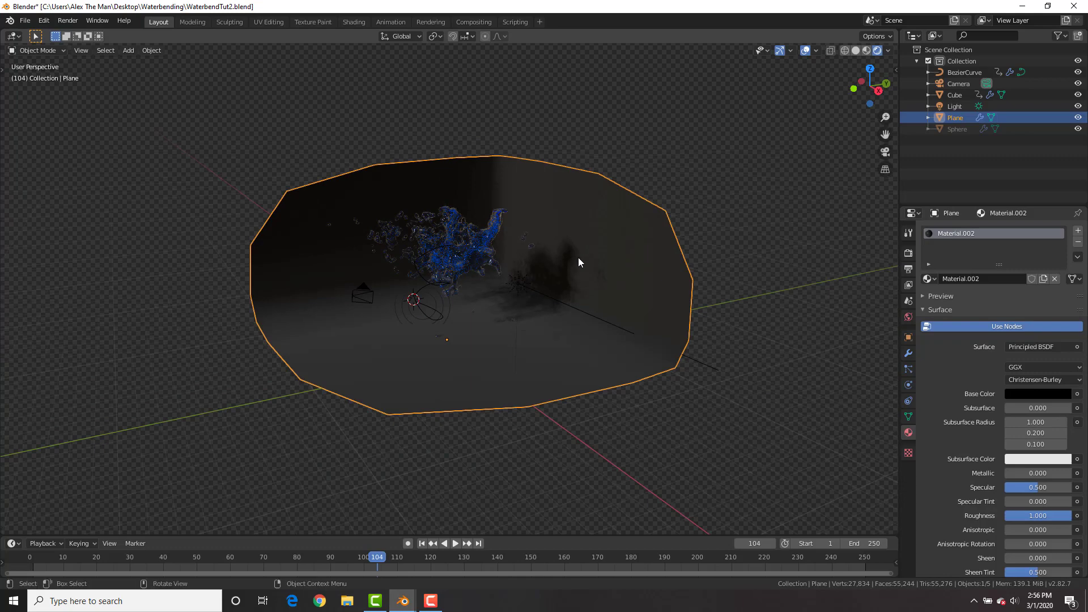
pyautogui.scroll(4, 578, 258)
pyautogui.moveTo(1040, 487); pyautogui.dragTo(1005, 488)
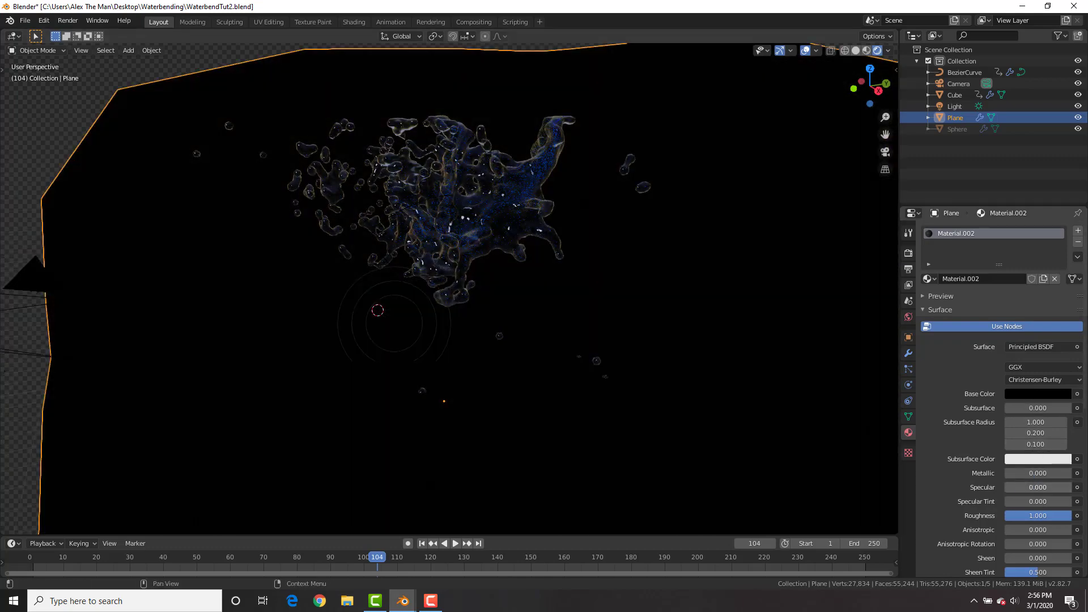
pyautogui.moveTo(533, 259); pyautogui.dragTo(550, 277, button='middle')
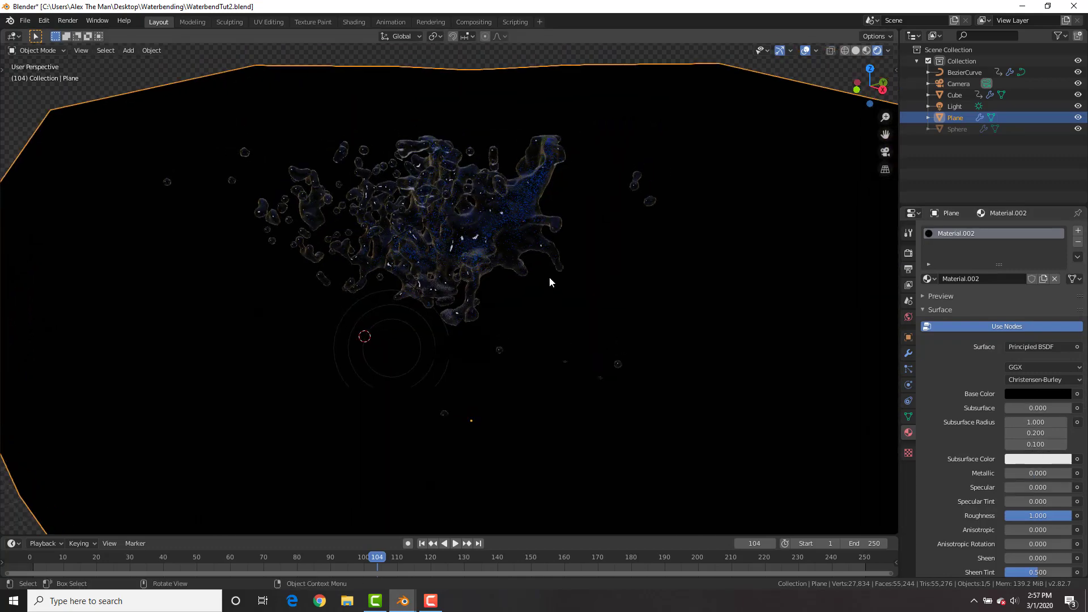
# Step: Play the animation from the first frame against the black backdrop and stop at frame 77
pyautogui.hotkey('shift', 'Left')
pyautogui.press('space')
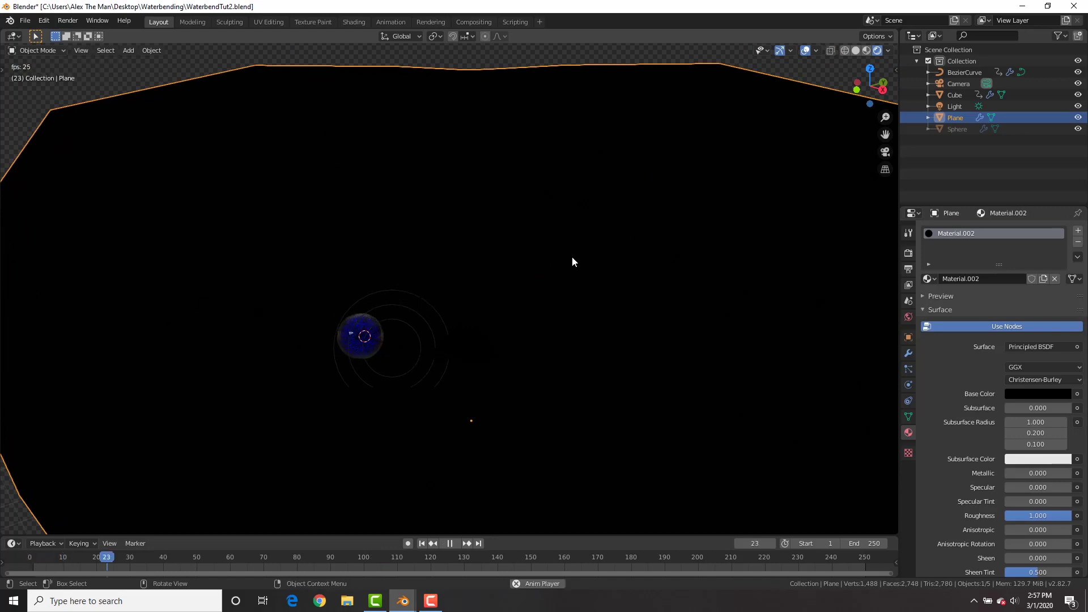
pyautogui.press('space')
pyautogui.scroll(2, 442, 252)
# Step: Select the liquid domain, open its Glass BSDF color, and play the animation on to frame 101
pyautogui.click(409, 211)
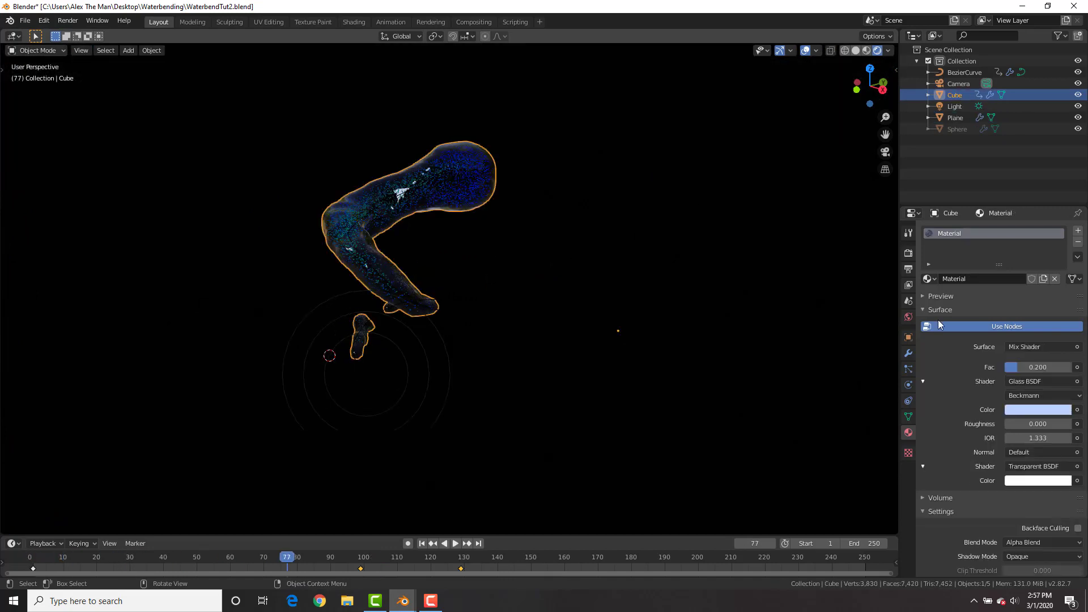
pyautogui.click(1037, 410)
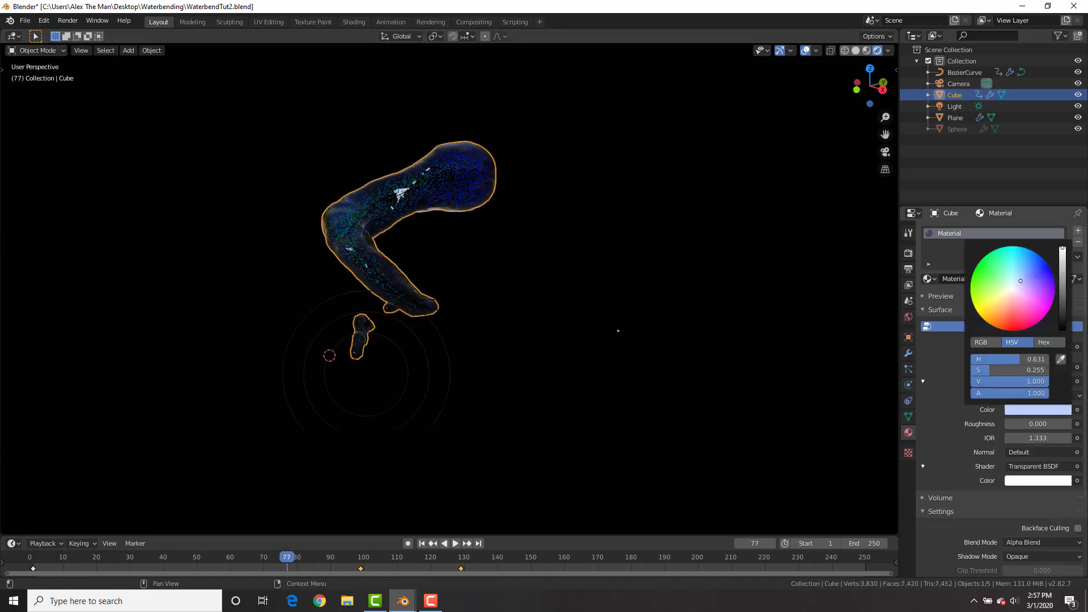
pyautogui.press('space')
pyautogui.press('space')
pyautogui.moveTo(593, 258); pyautogui.dragTo(553, 296, button='middle')
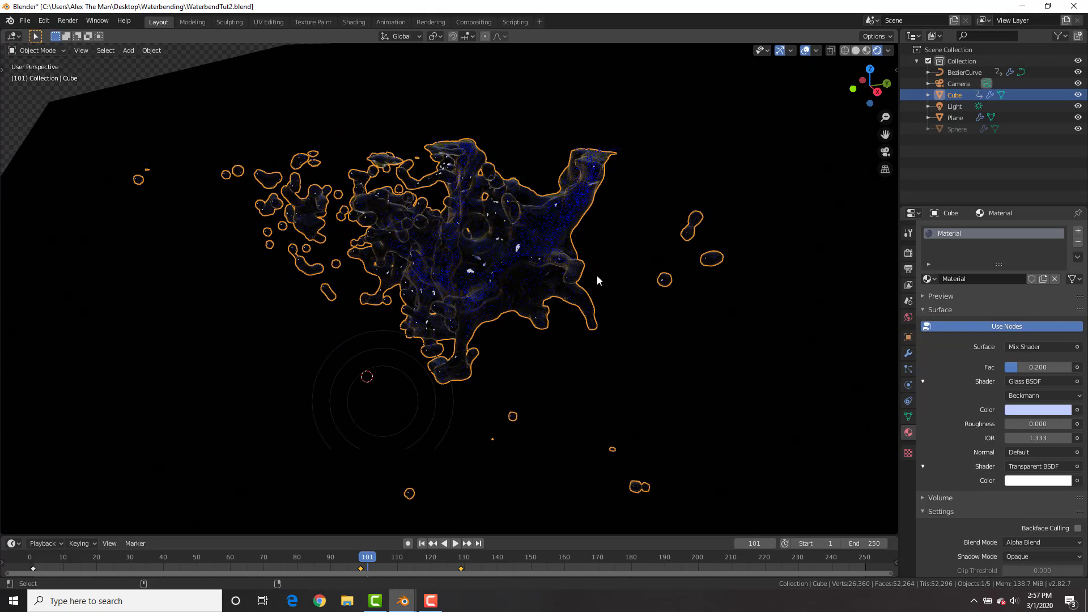
# Step: Align the camera to the current view and move it back along its local Z axis to frame the splash
pyautogui.press('ctrl+alt+KP_0')
pyautogui.click(594, 403)
pyautogui.click(591, 416)
pyautogui.press('g')
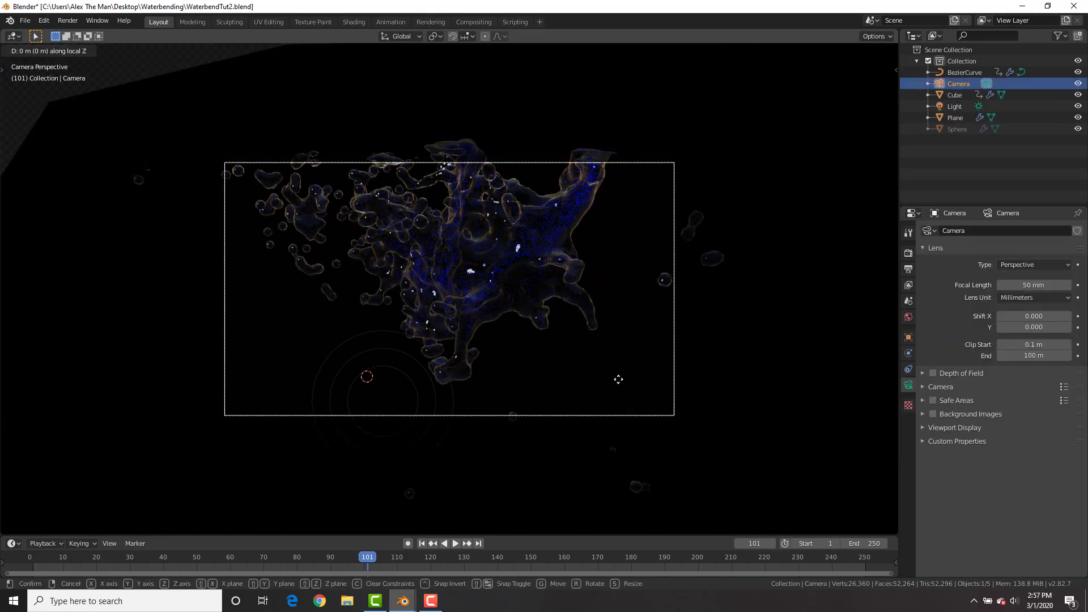
pyautogui.click(623, 362)
# Step: Render a still image of frame 101 from the camera
pyautogui.click(68, 21)
pyautogui.click(90, 30)
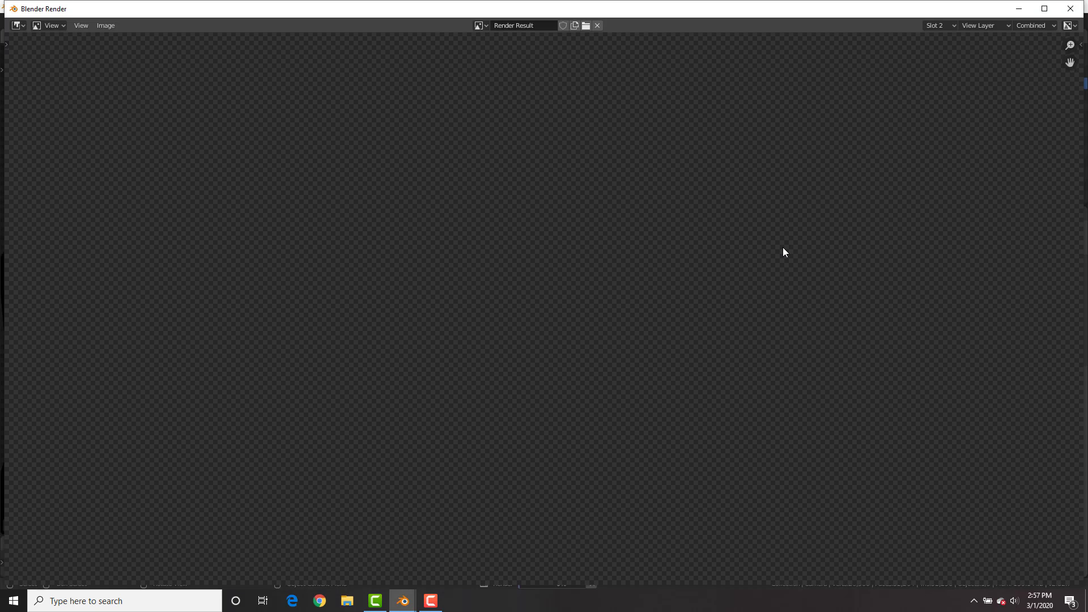
pyautogui.scroll(-5, 787, 242)
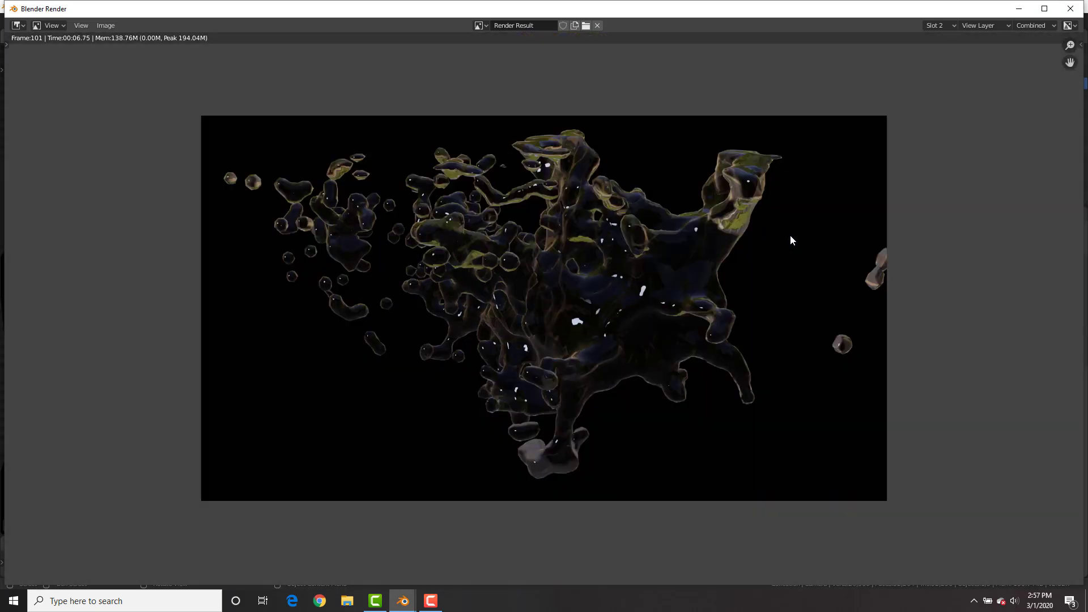